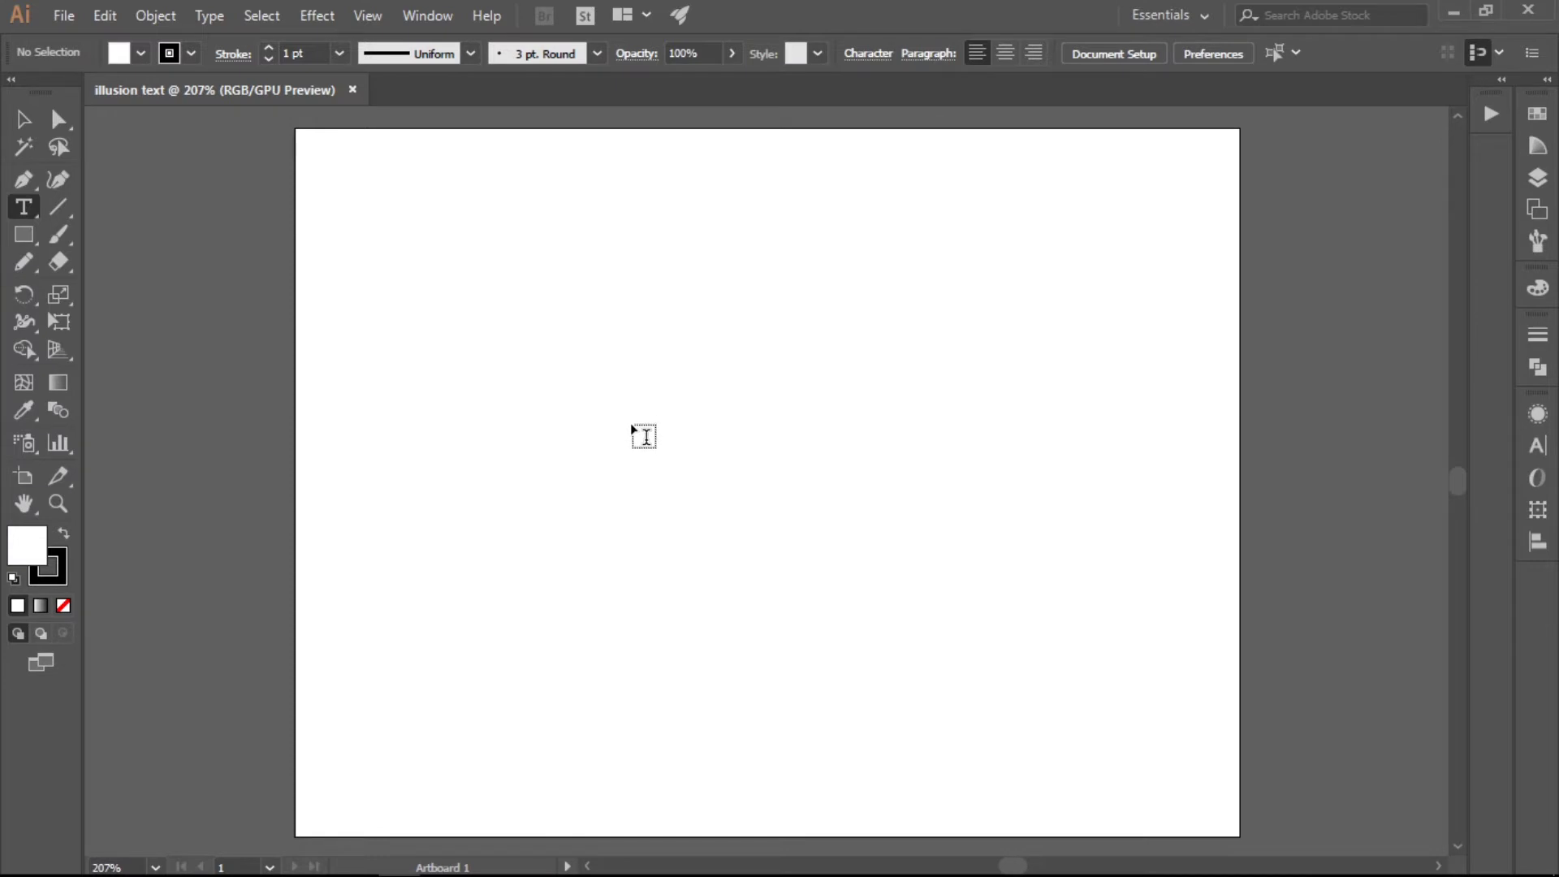
Add the text "AWAAZ" near the middle of the artboard and set its font size to 48 pt
click(631, 422)
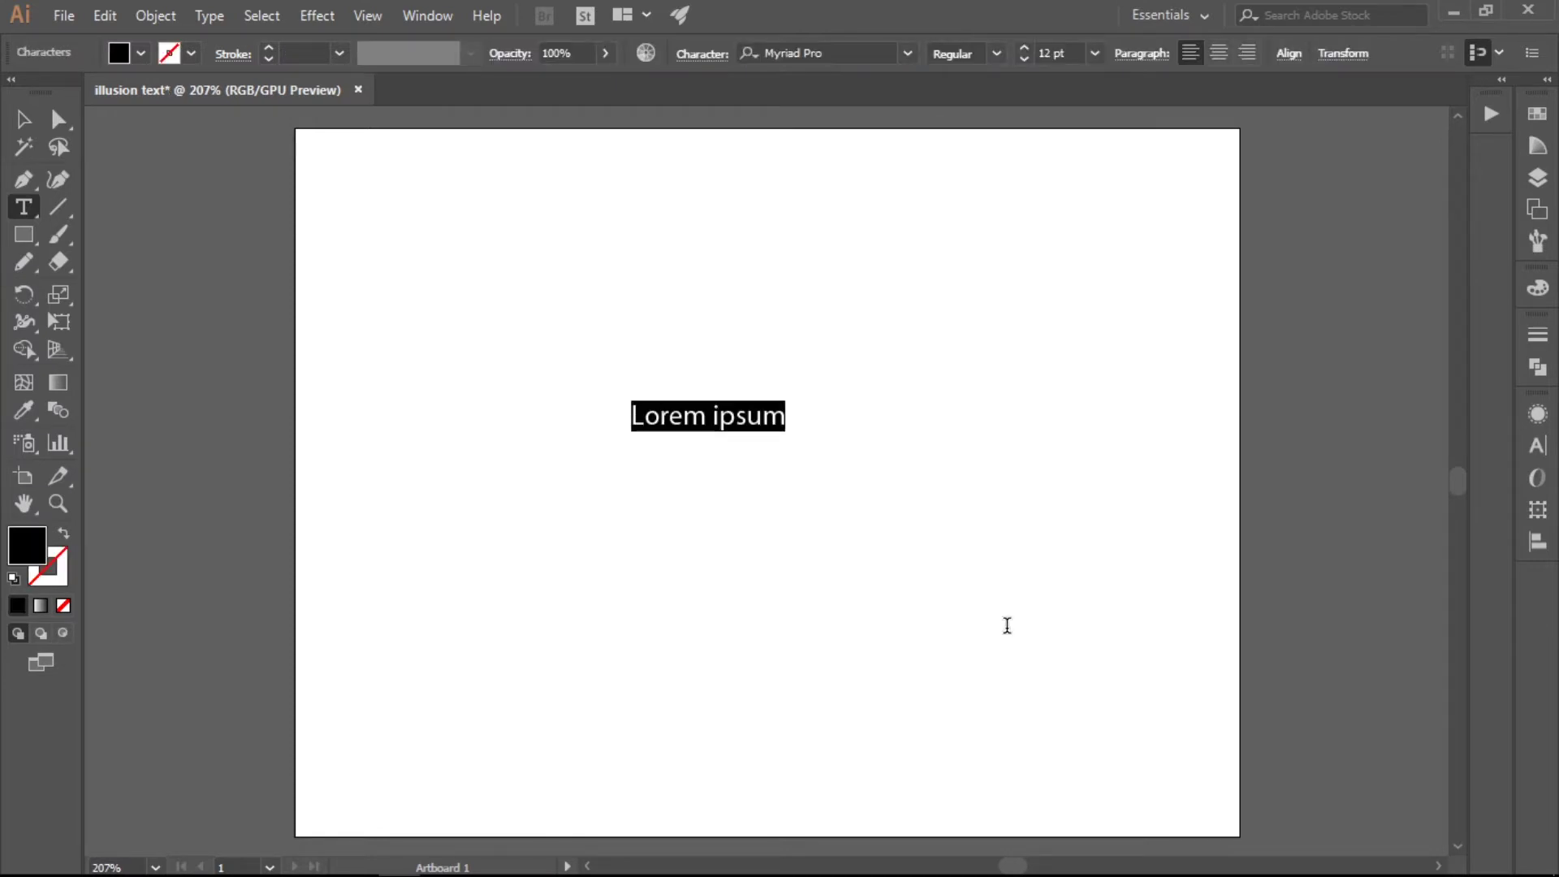
text(A)
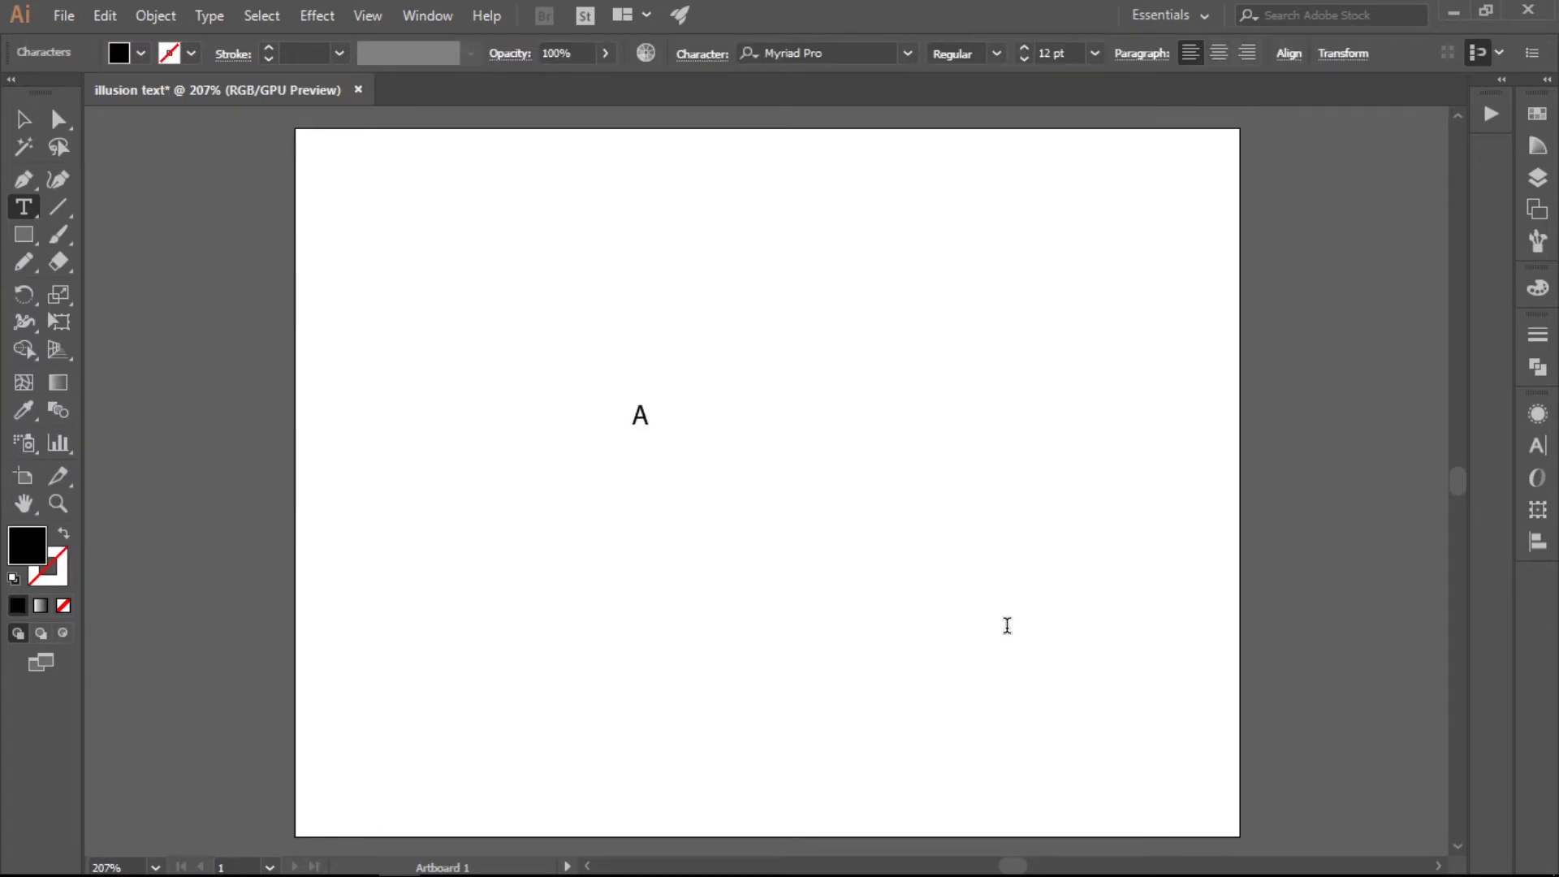
text(WAAZ)
key(ctrl)
key(ctrl+a)
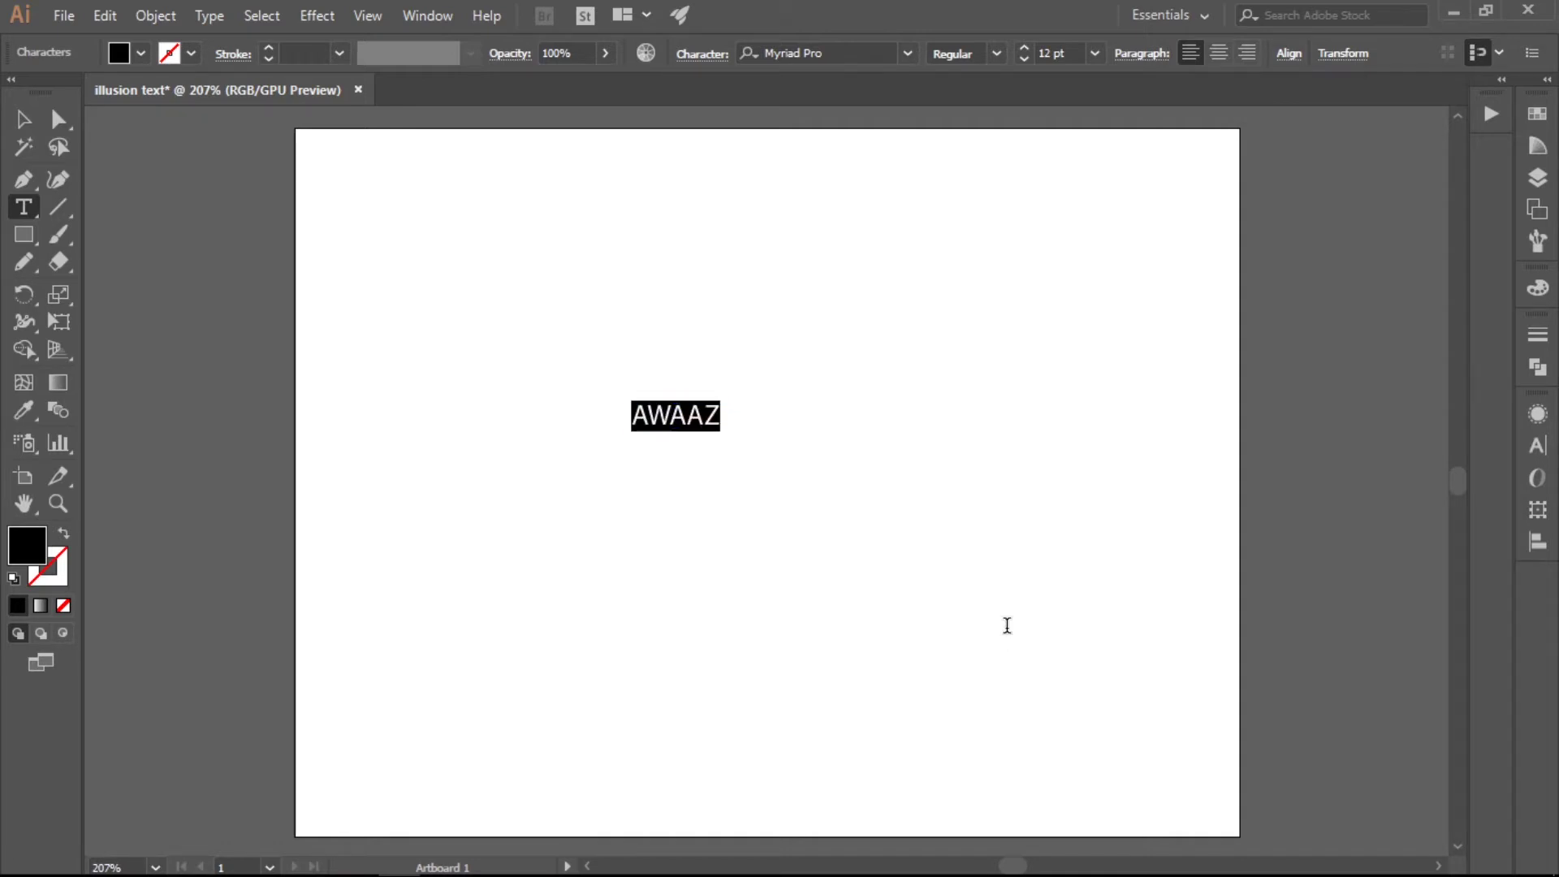
click(1095, 54)
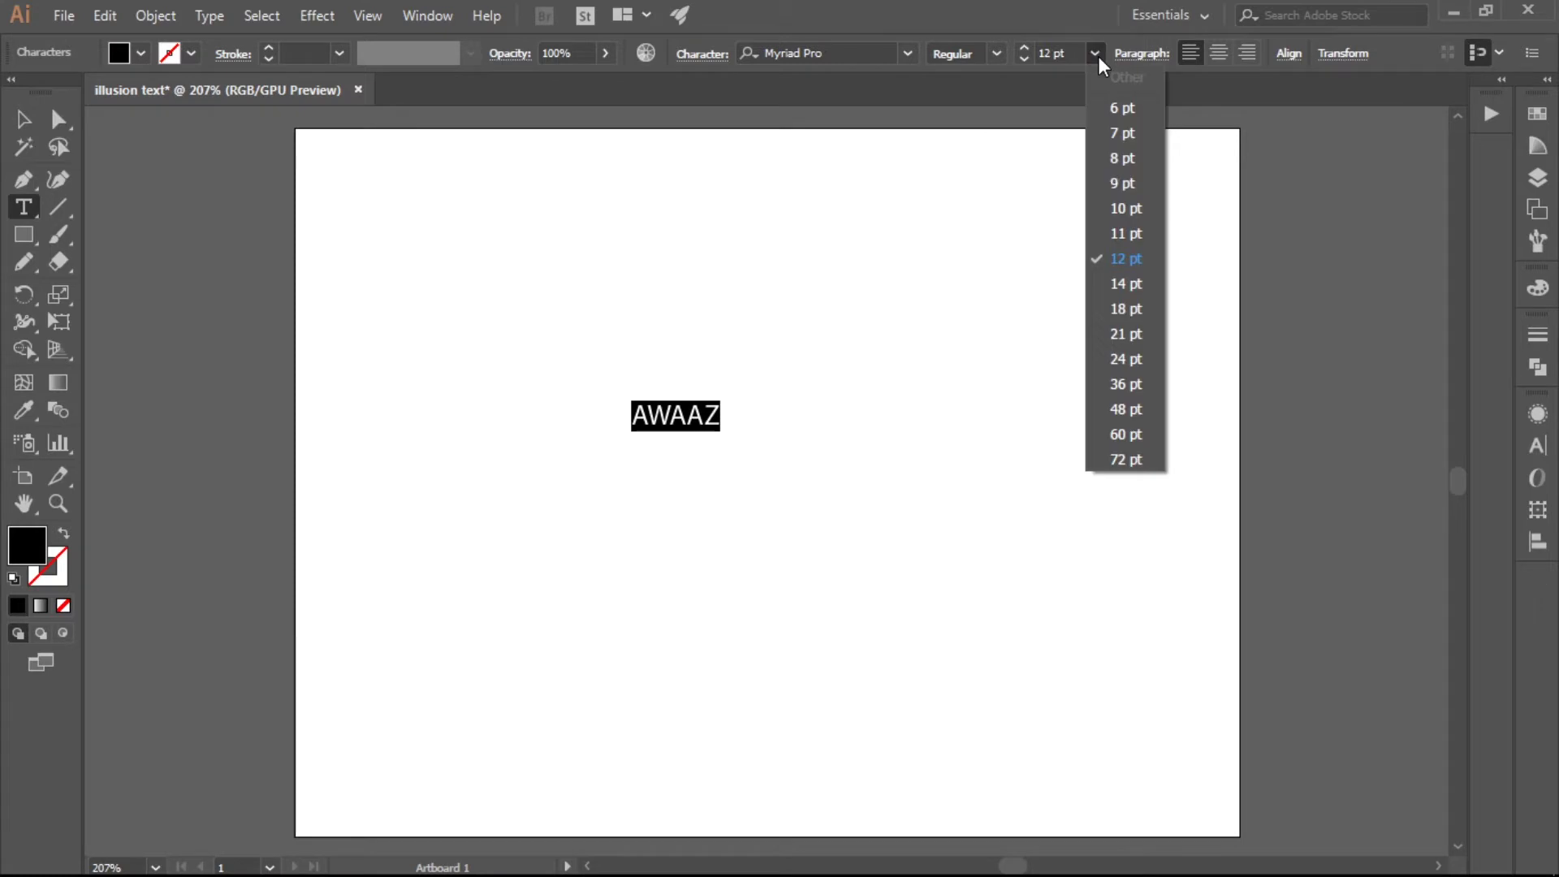
click(1135, 413)
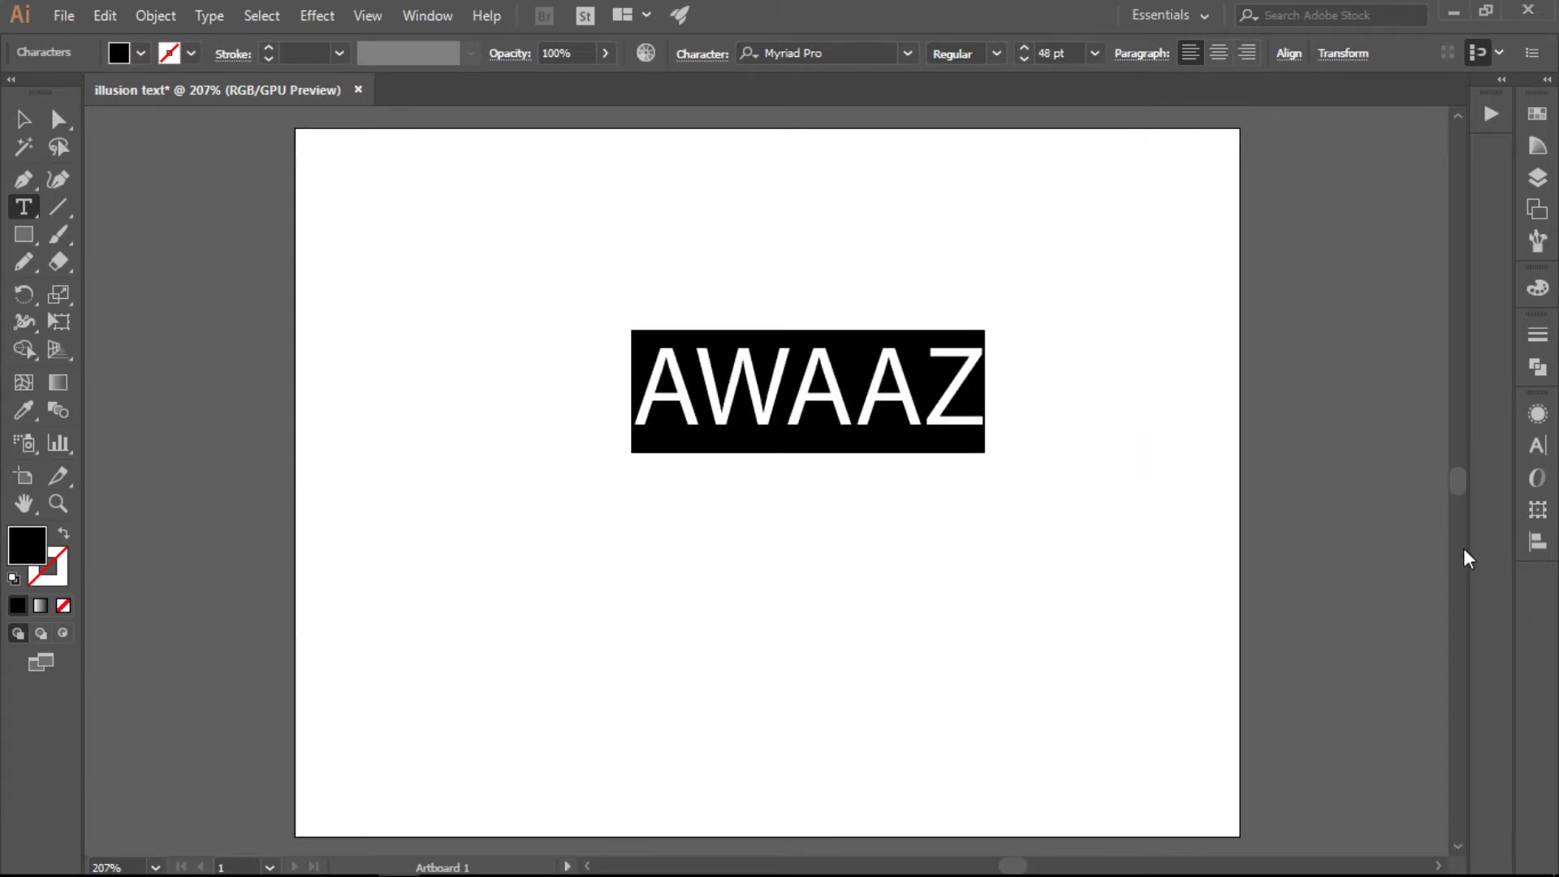
Change the font of the AWAAZ text to Tw Cen MT
click(1537, 447)
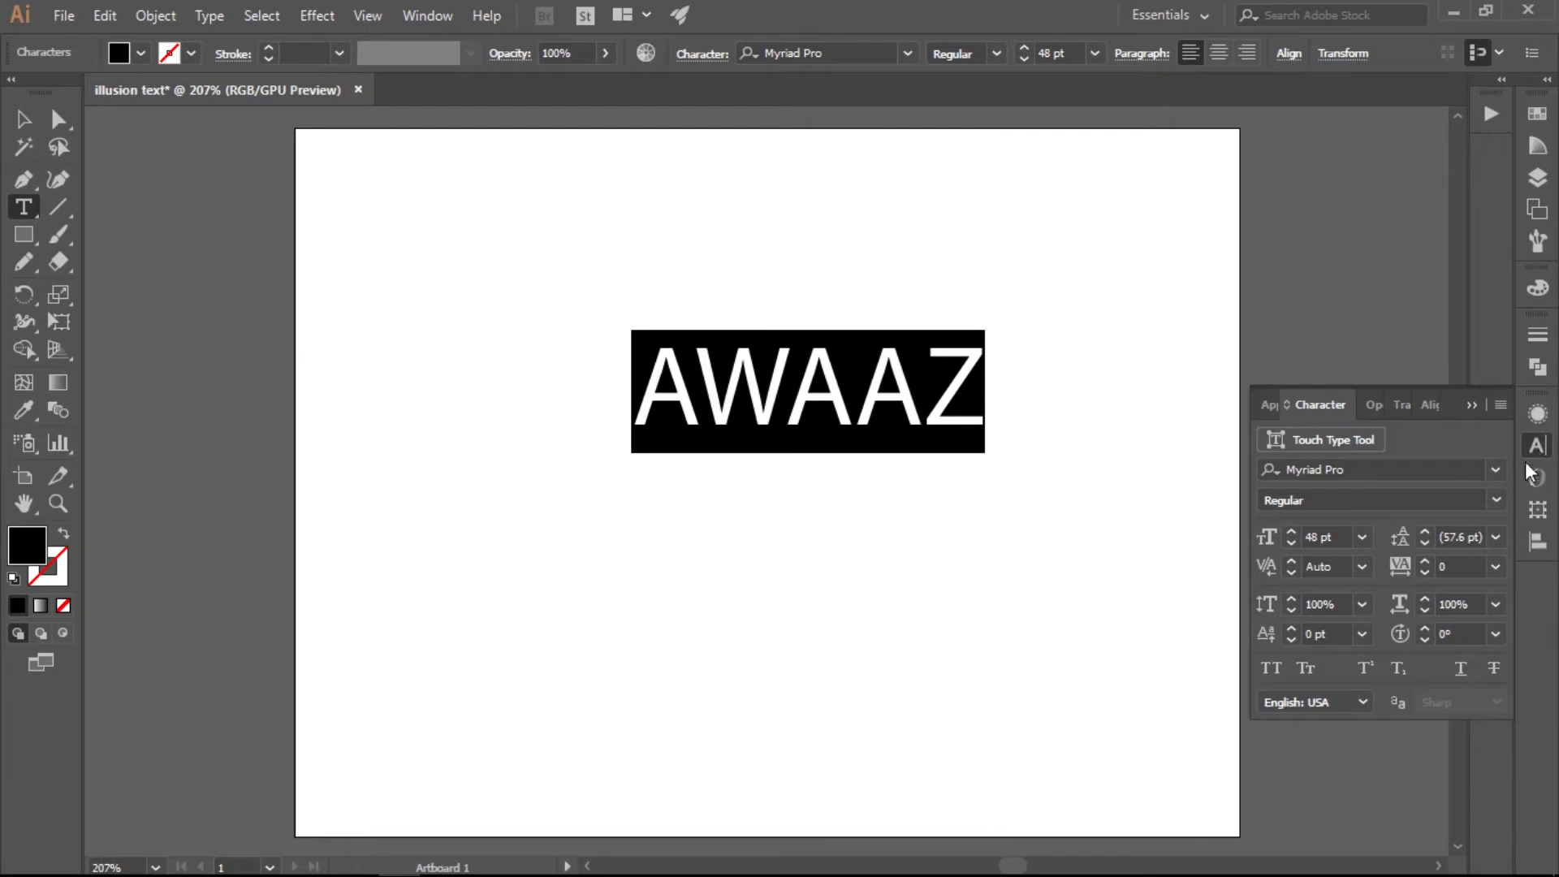
click(1496, 469)
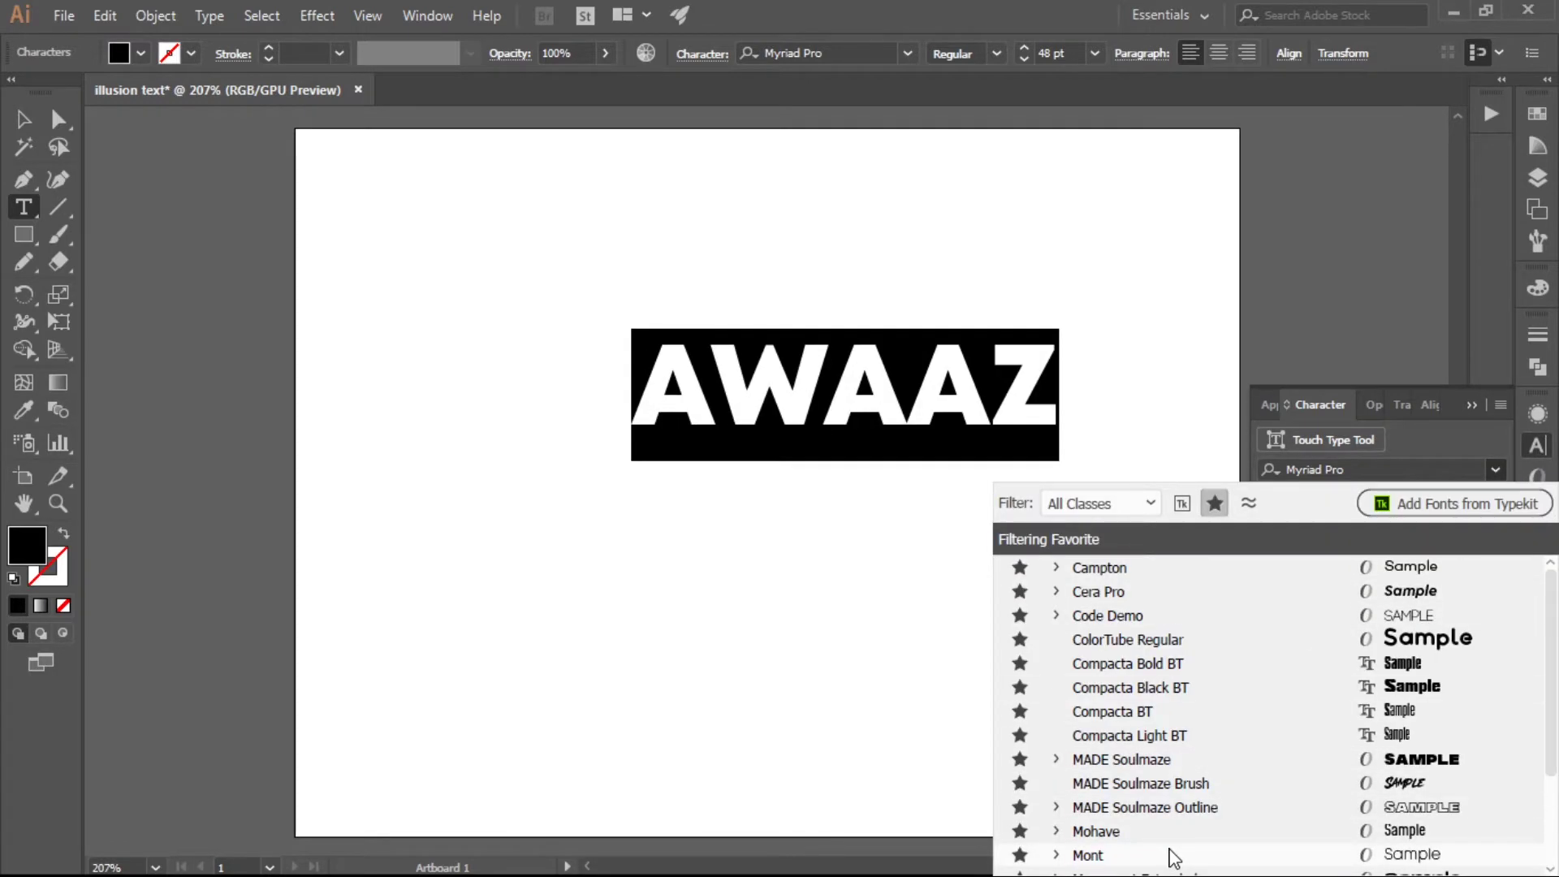
scroll(1172, 857, down, 2)
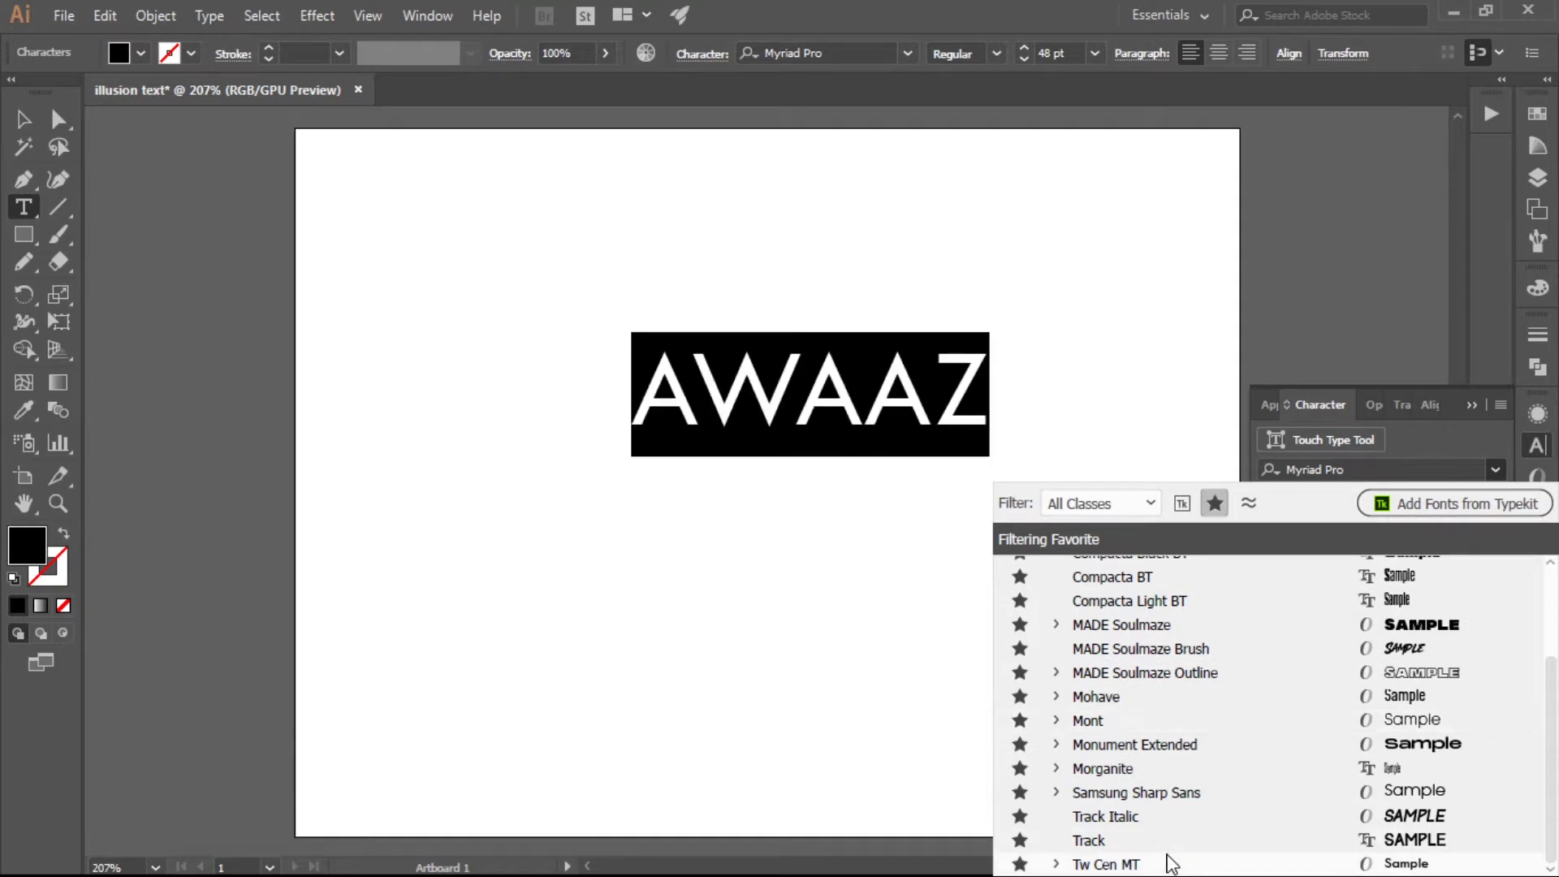
click(1173, 863)
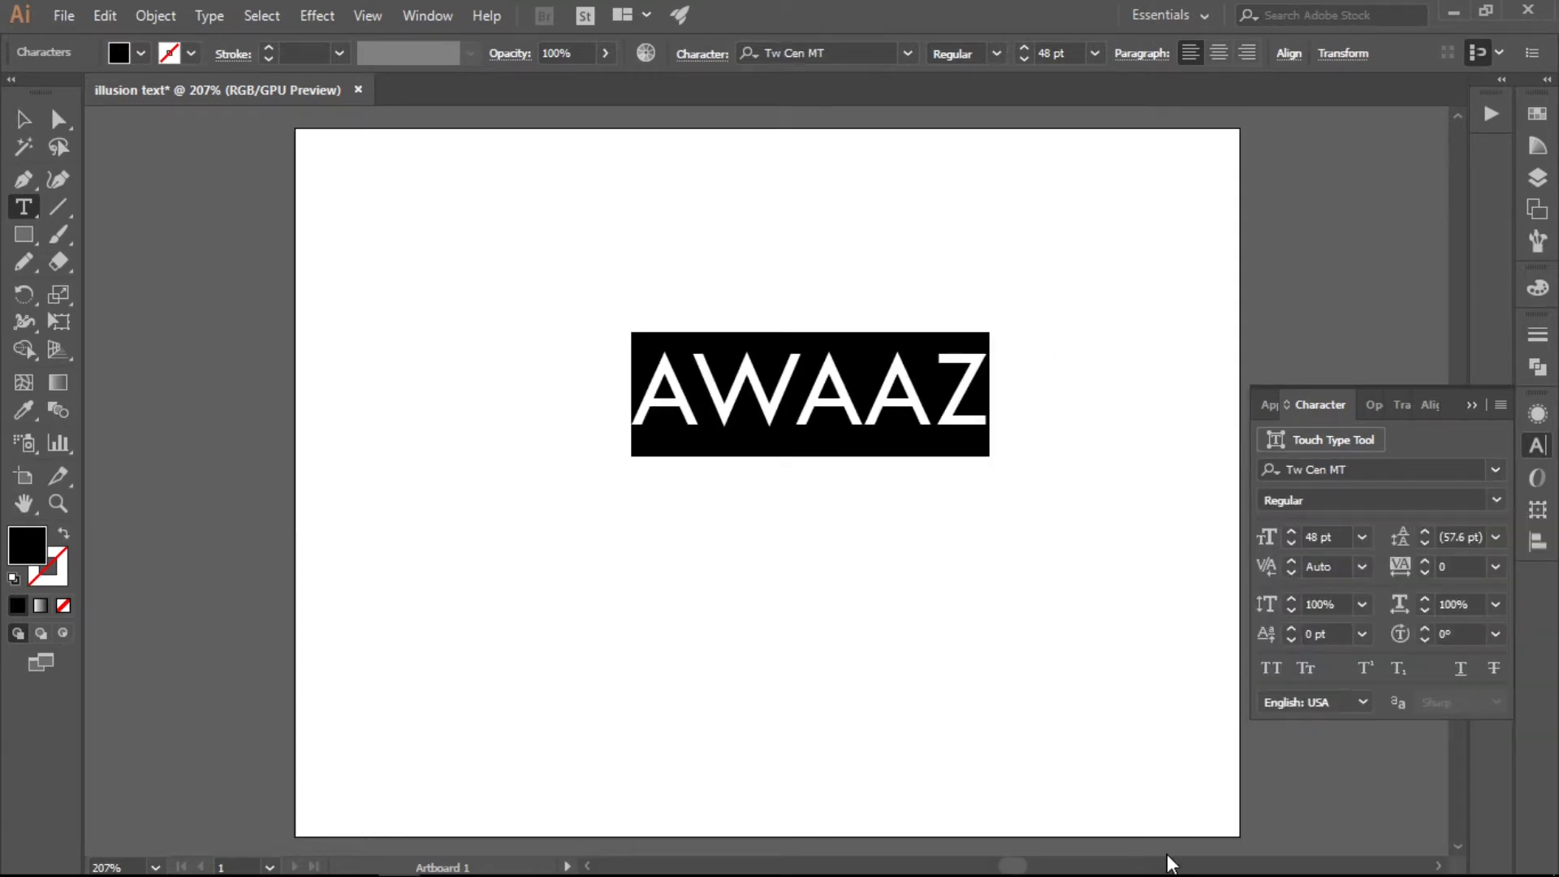
Center the AWAAZ text horizontally and vertically on the artboard
click(35, 124)
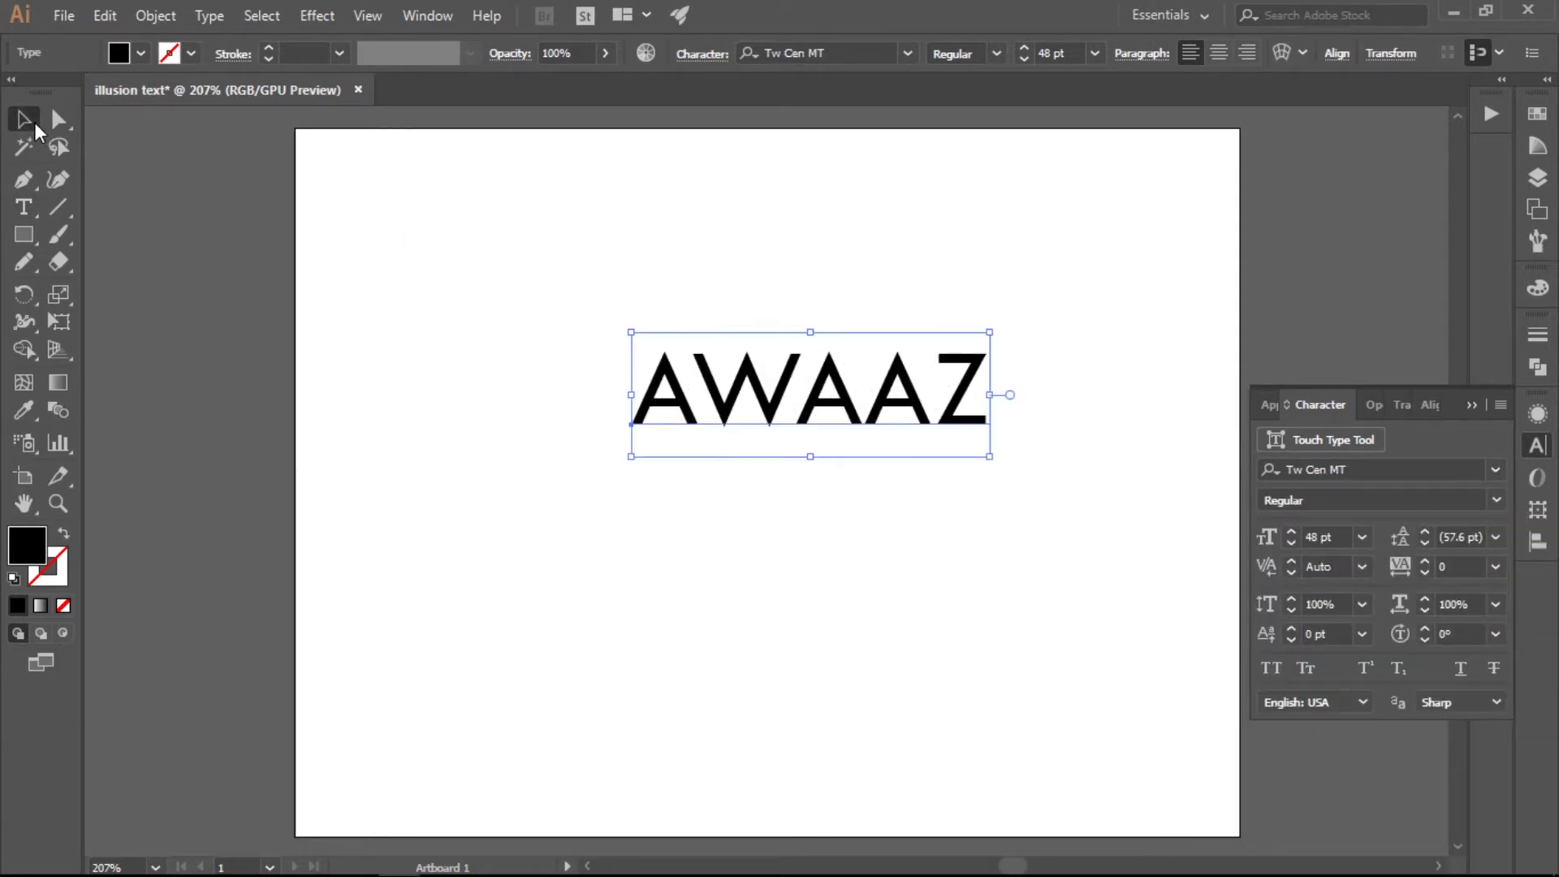
click(497, 329)
drag(494, 317, 1003, 431)
click(1333, 53)
click(1151, 111)
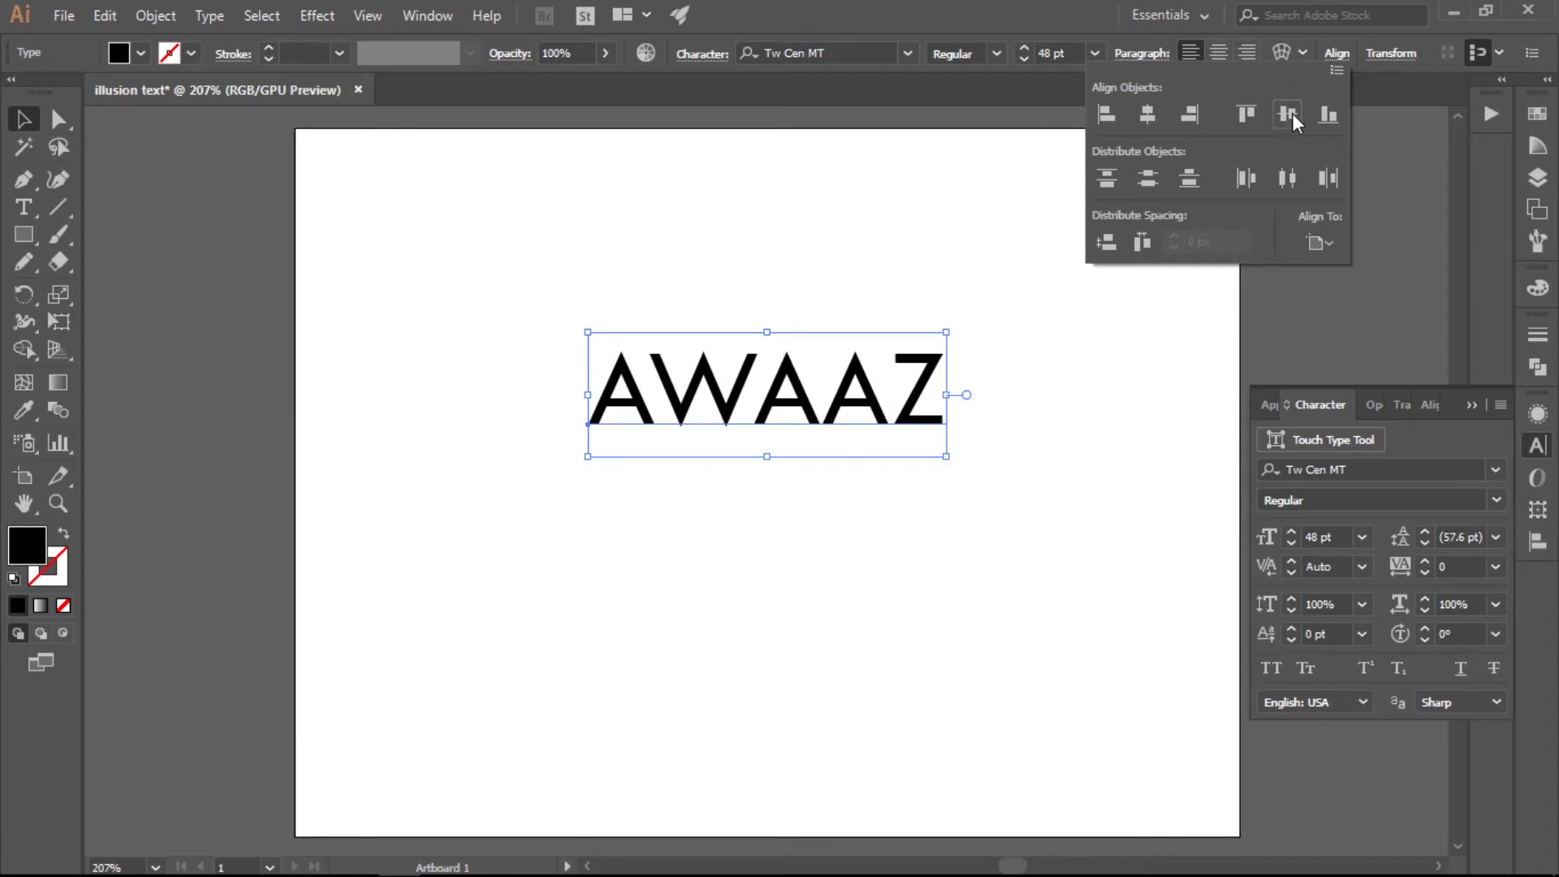
click(1288, 114)
Convert the AWAAZ text to outlines and fill the letters with white
key(shift+ctrl+o)
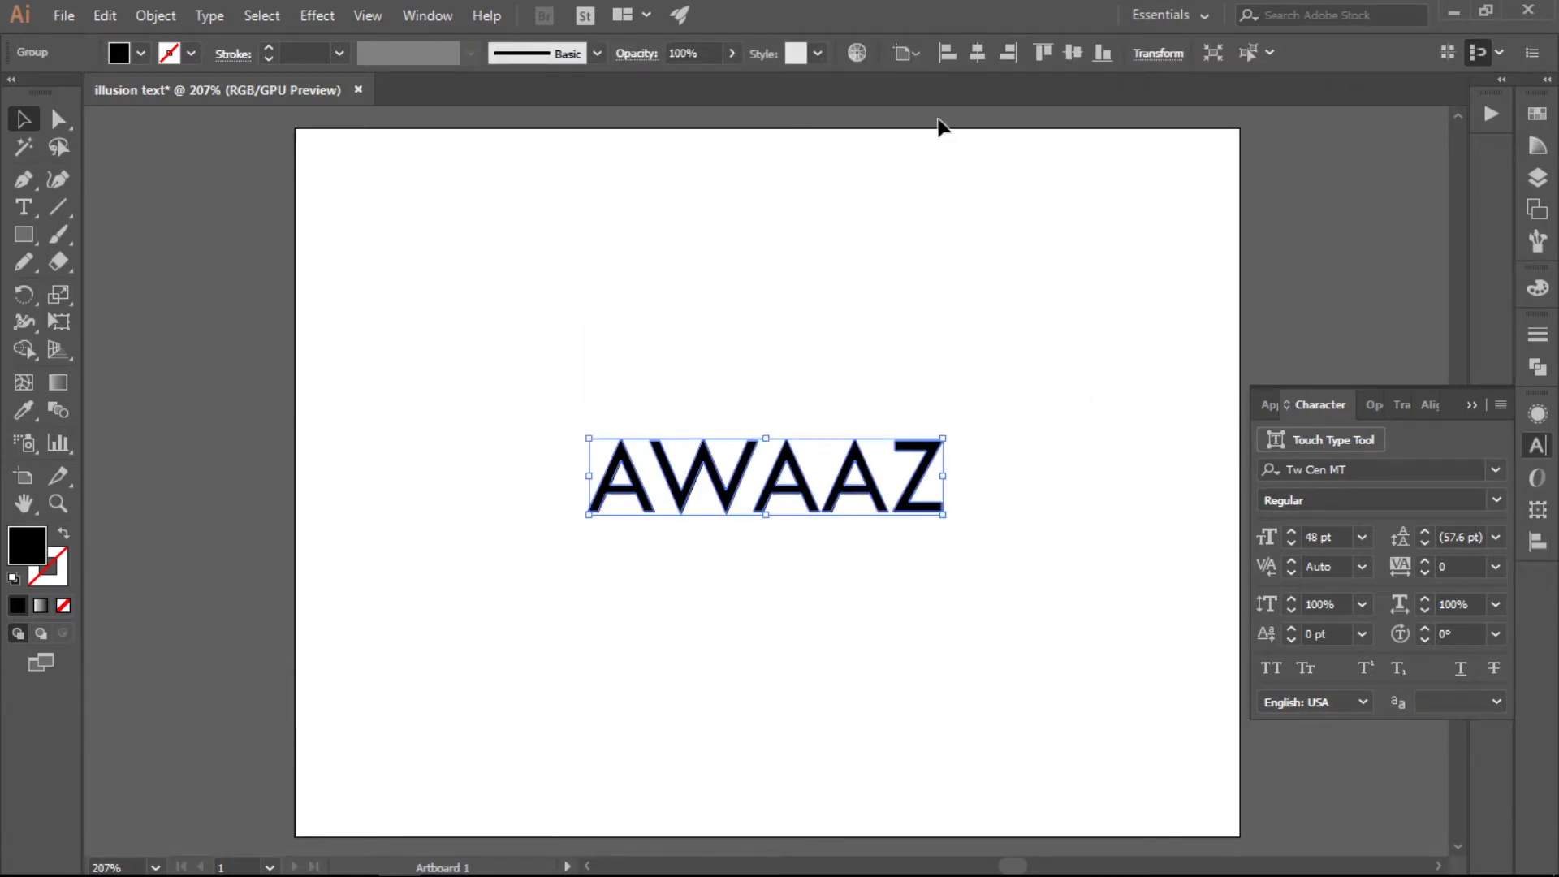
click(1471, 406)
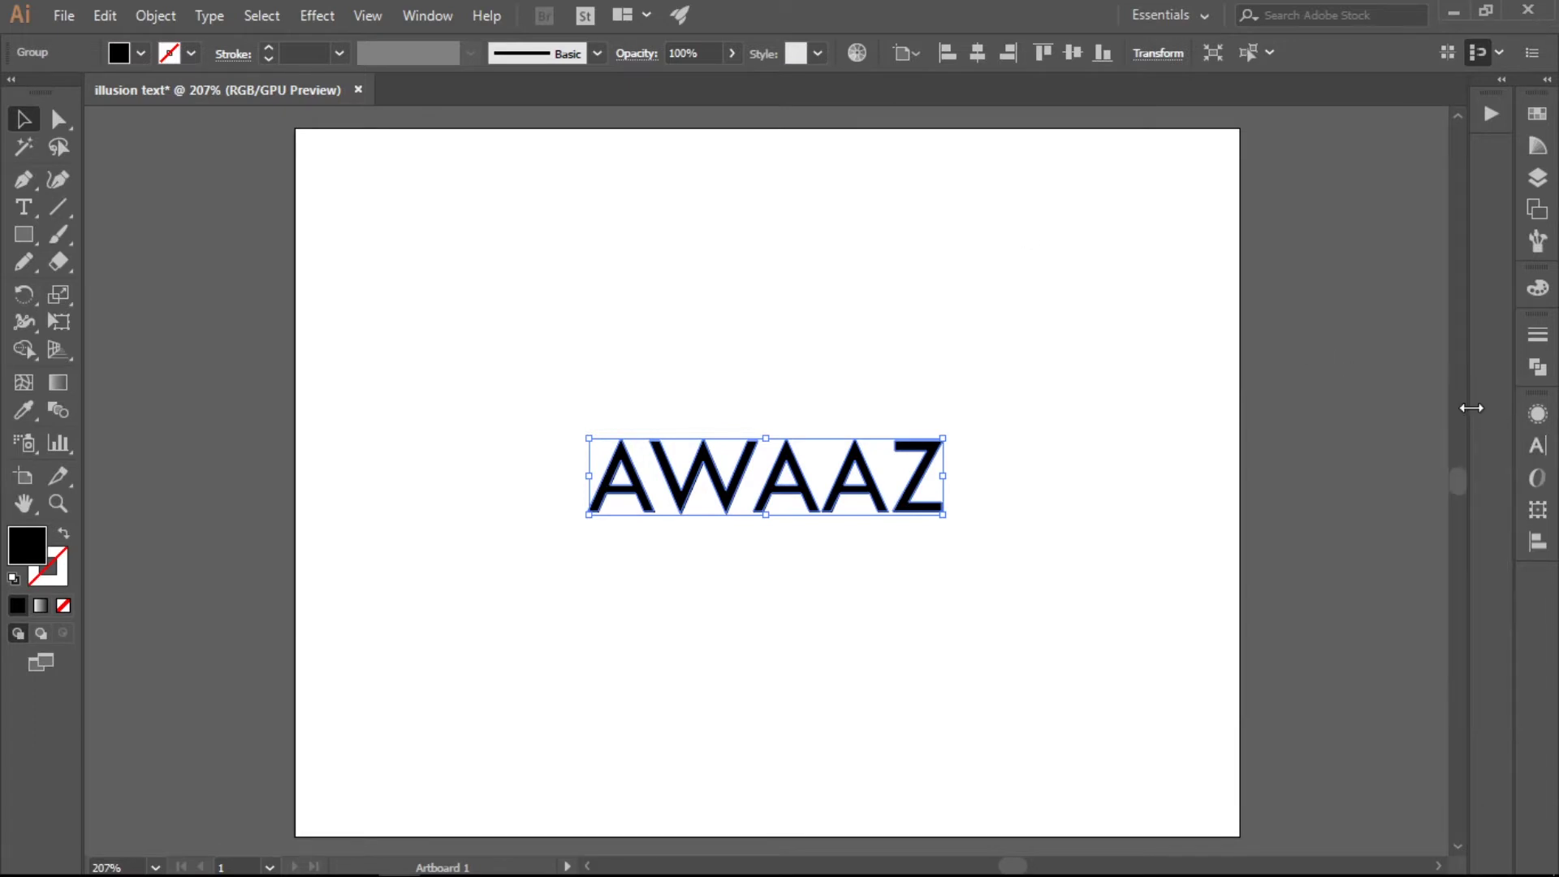
double_click(26, 545)
drag(1104, 394, 1105, 324)
click(1351, 348)
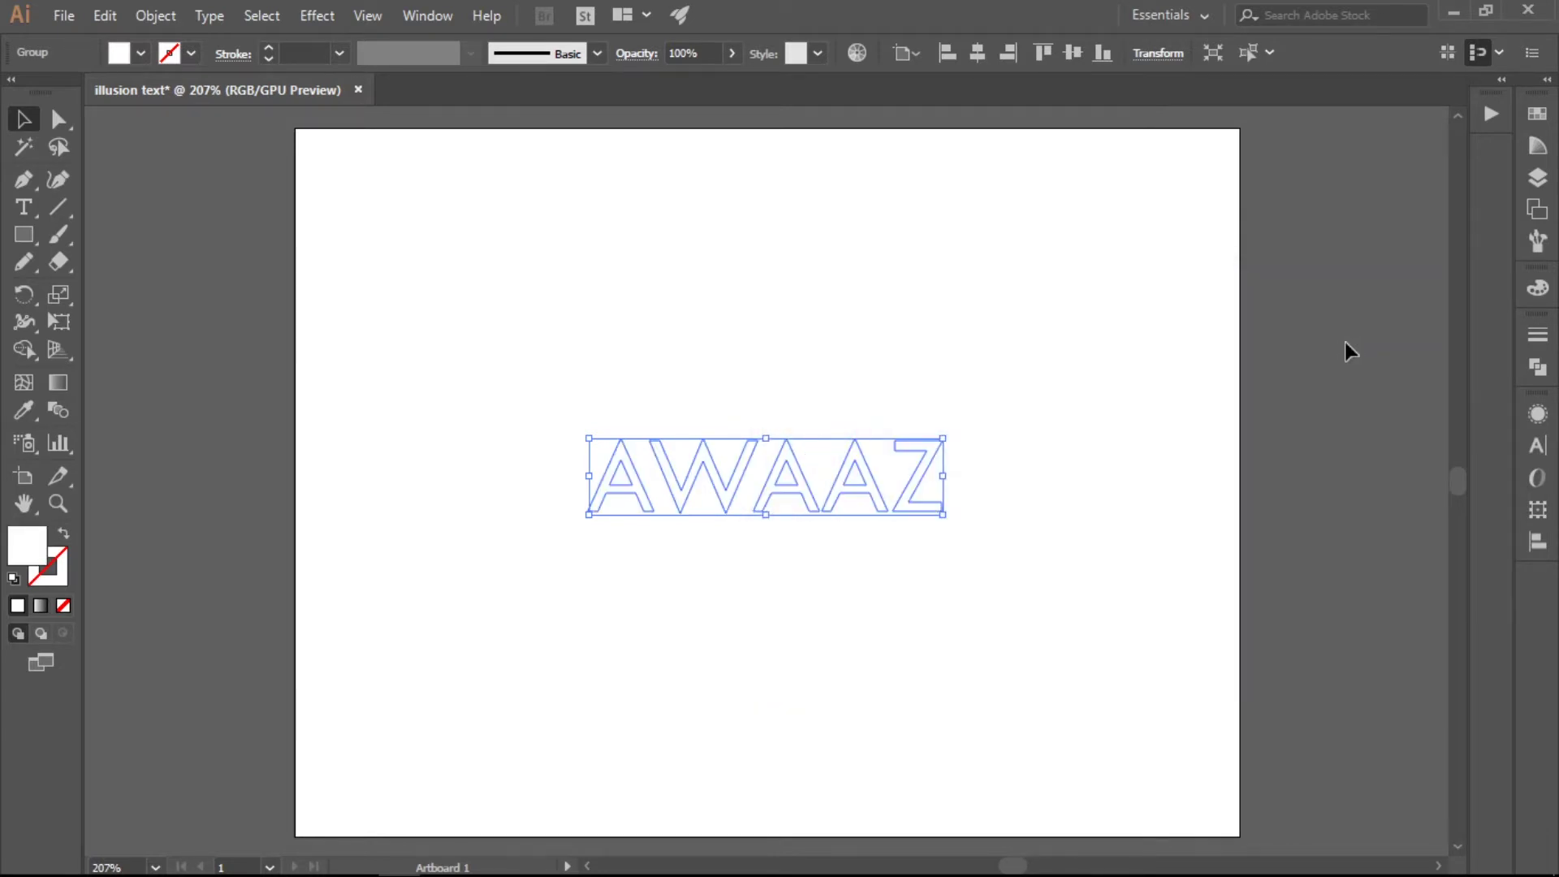
Show the Actions list and create a new action set named "illusion text"
click(430, 17)
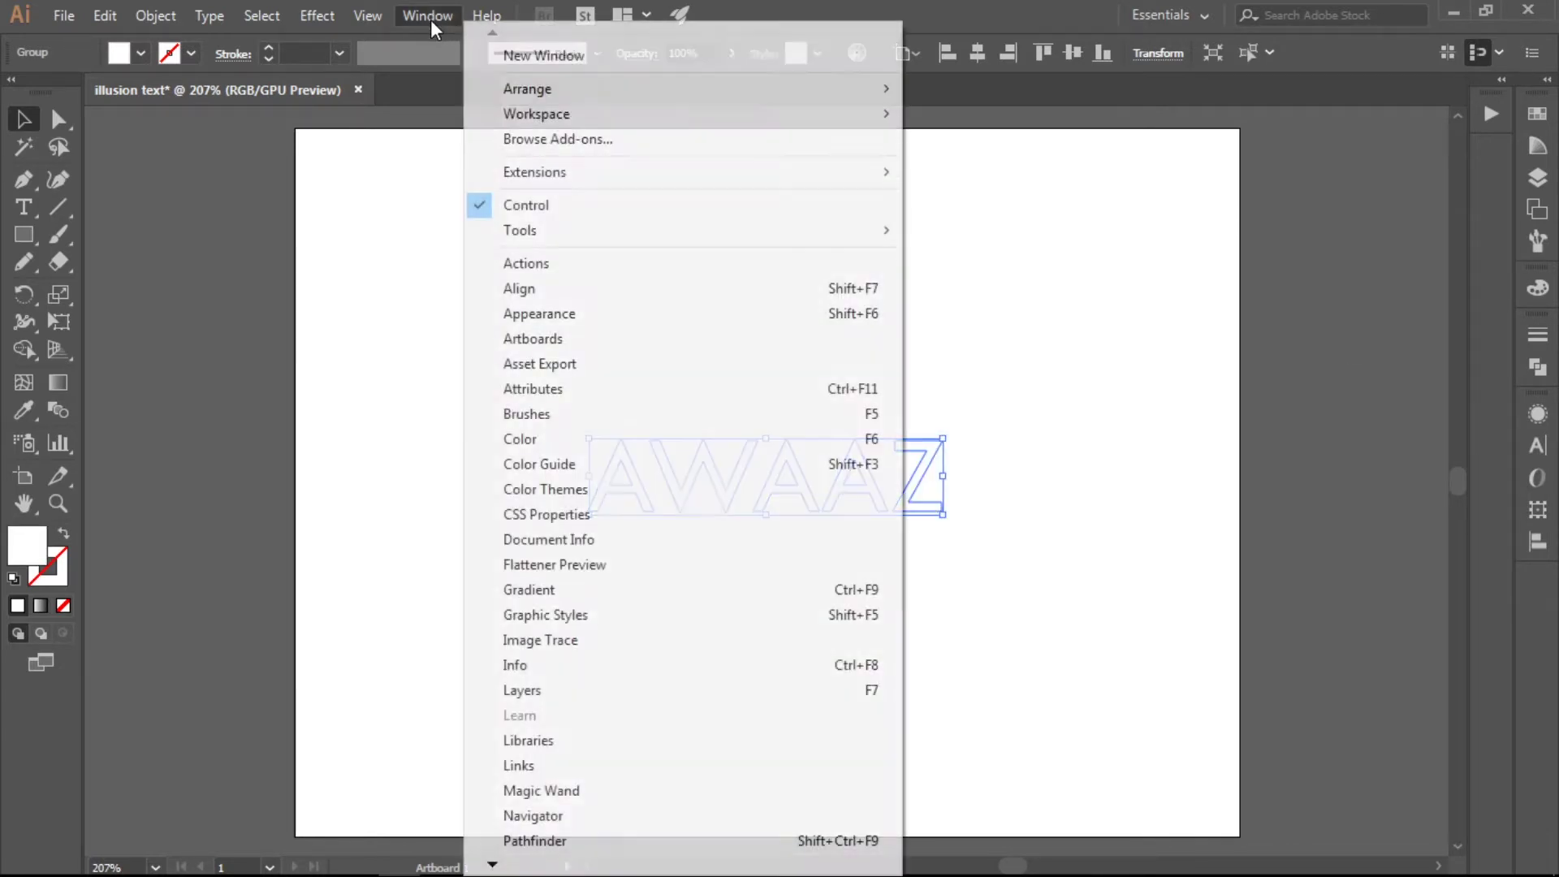
click(536, 261)
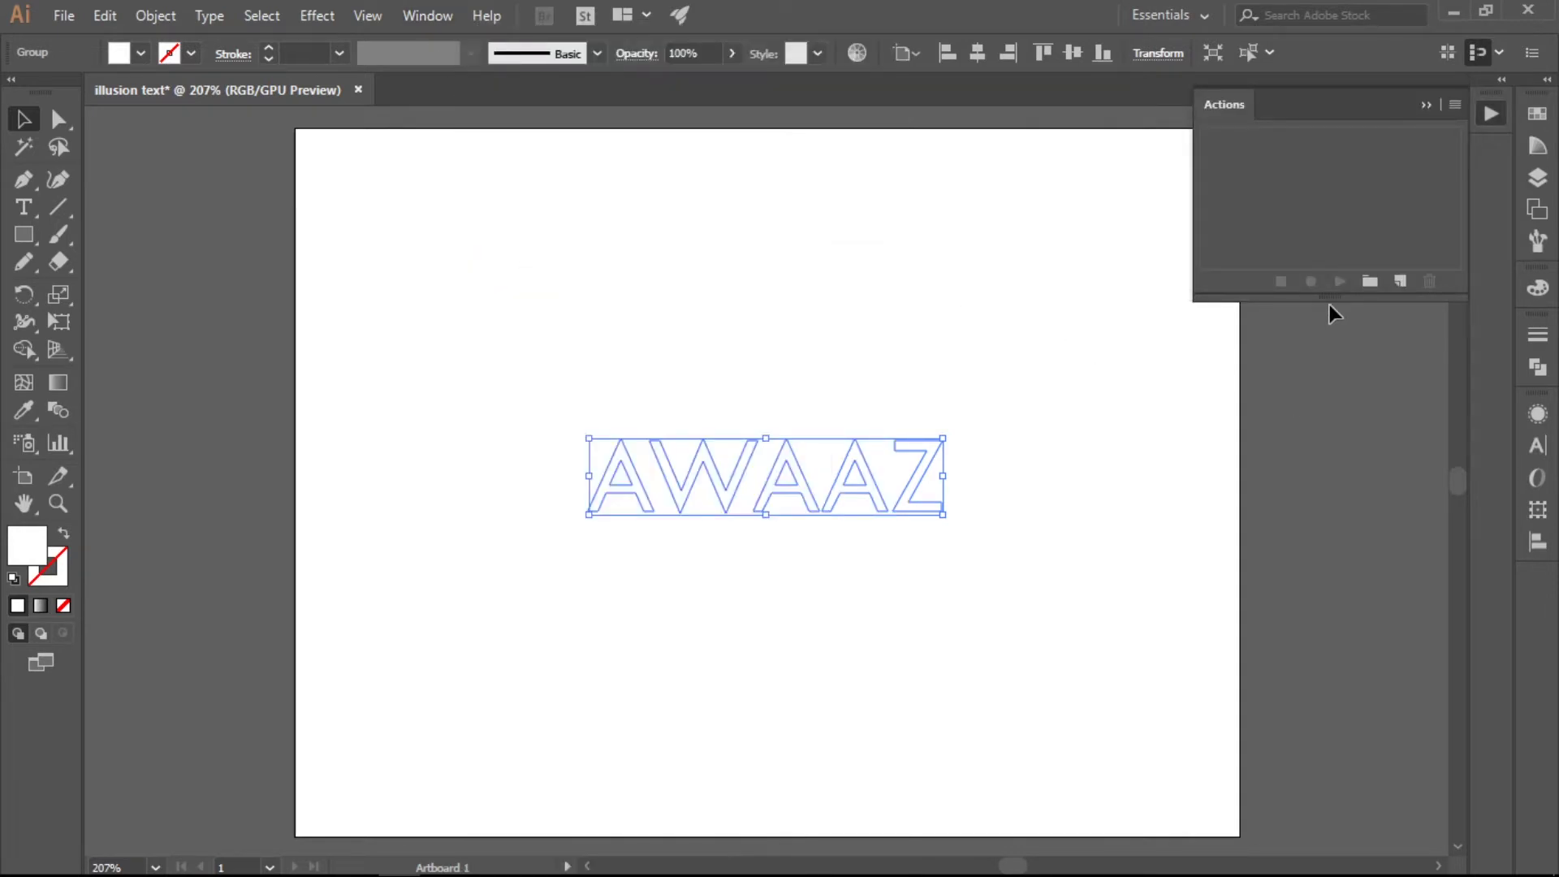
drag(1327, 299, 1326, 356)
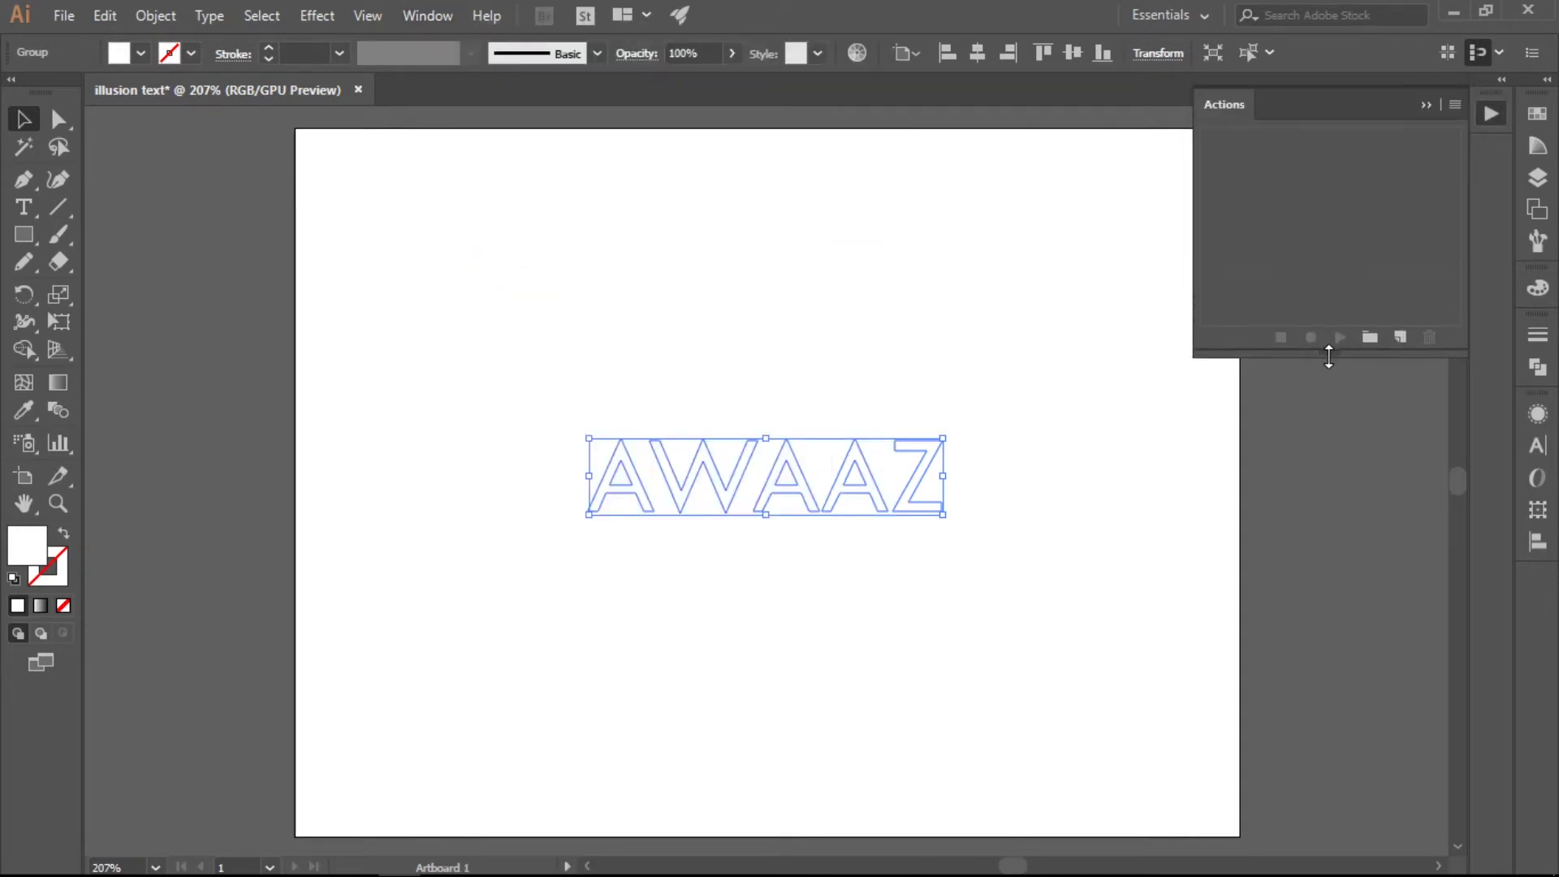
click(1451, 106)
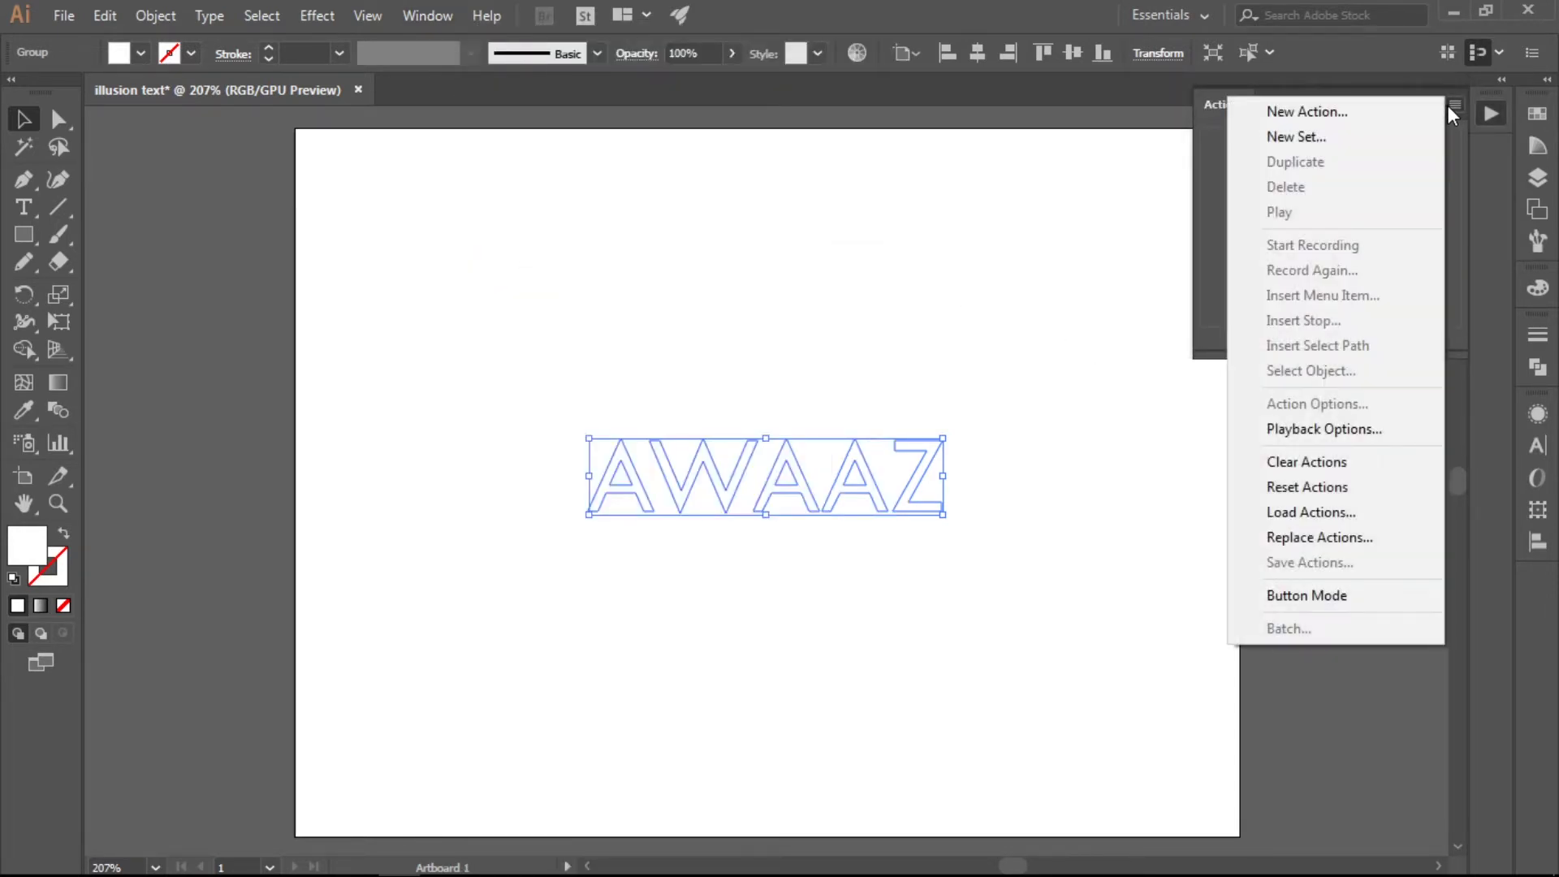
click(1390, 137)
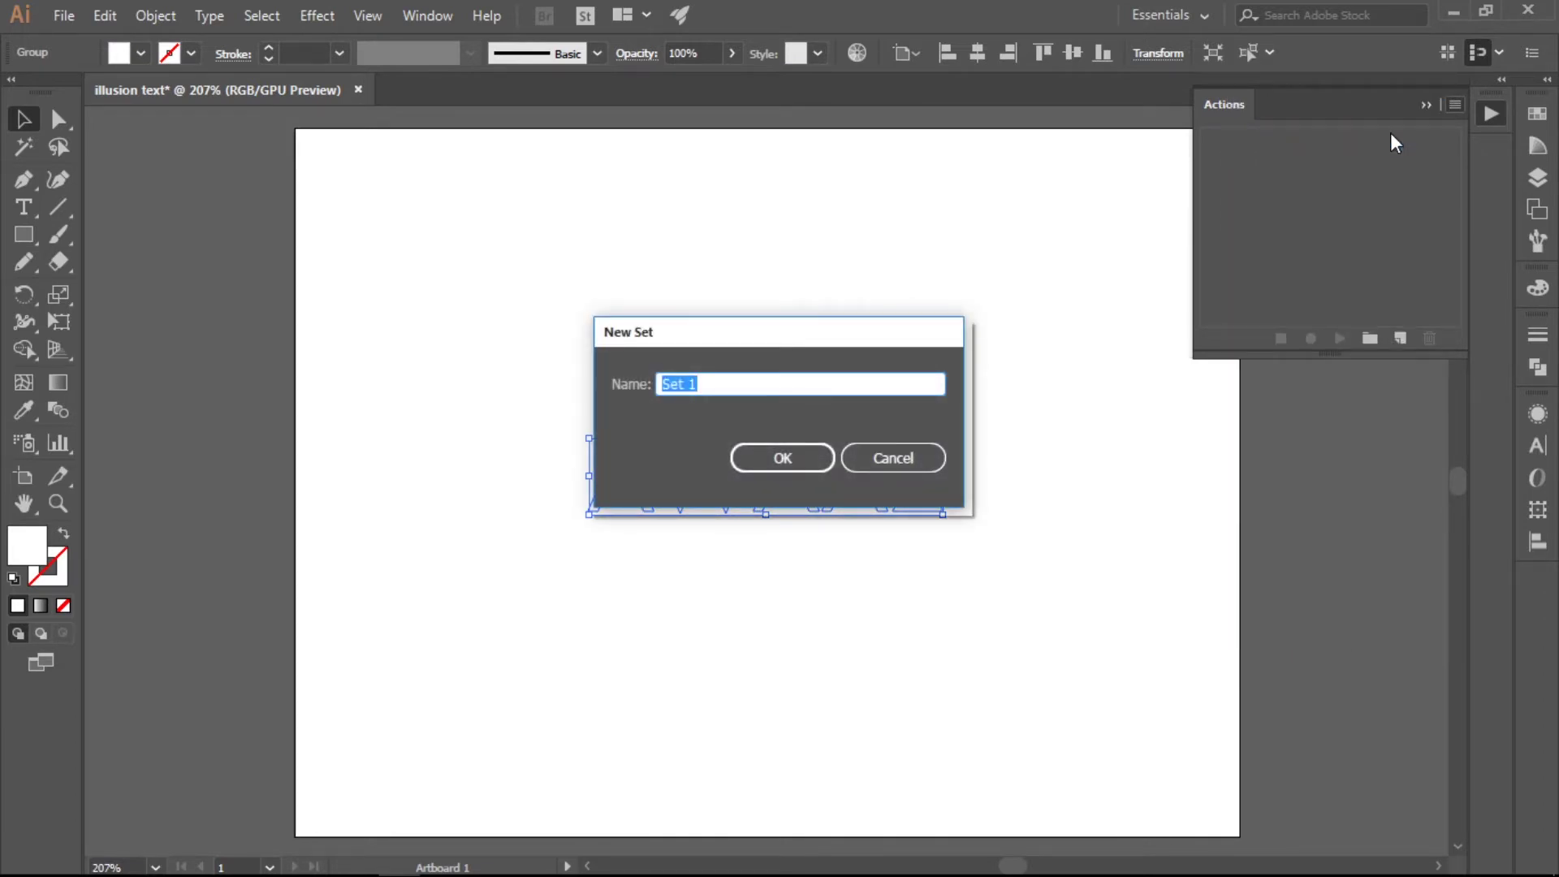
text(illusion text)
click(762, 466)
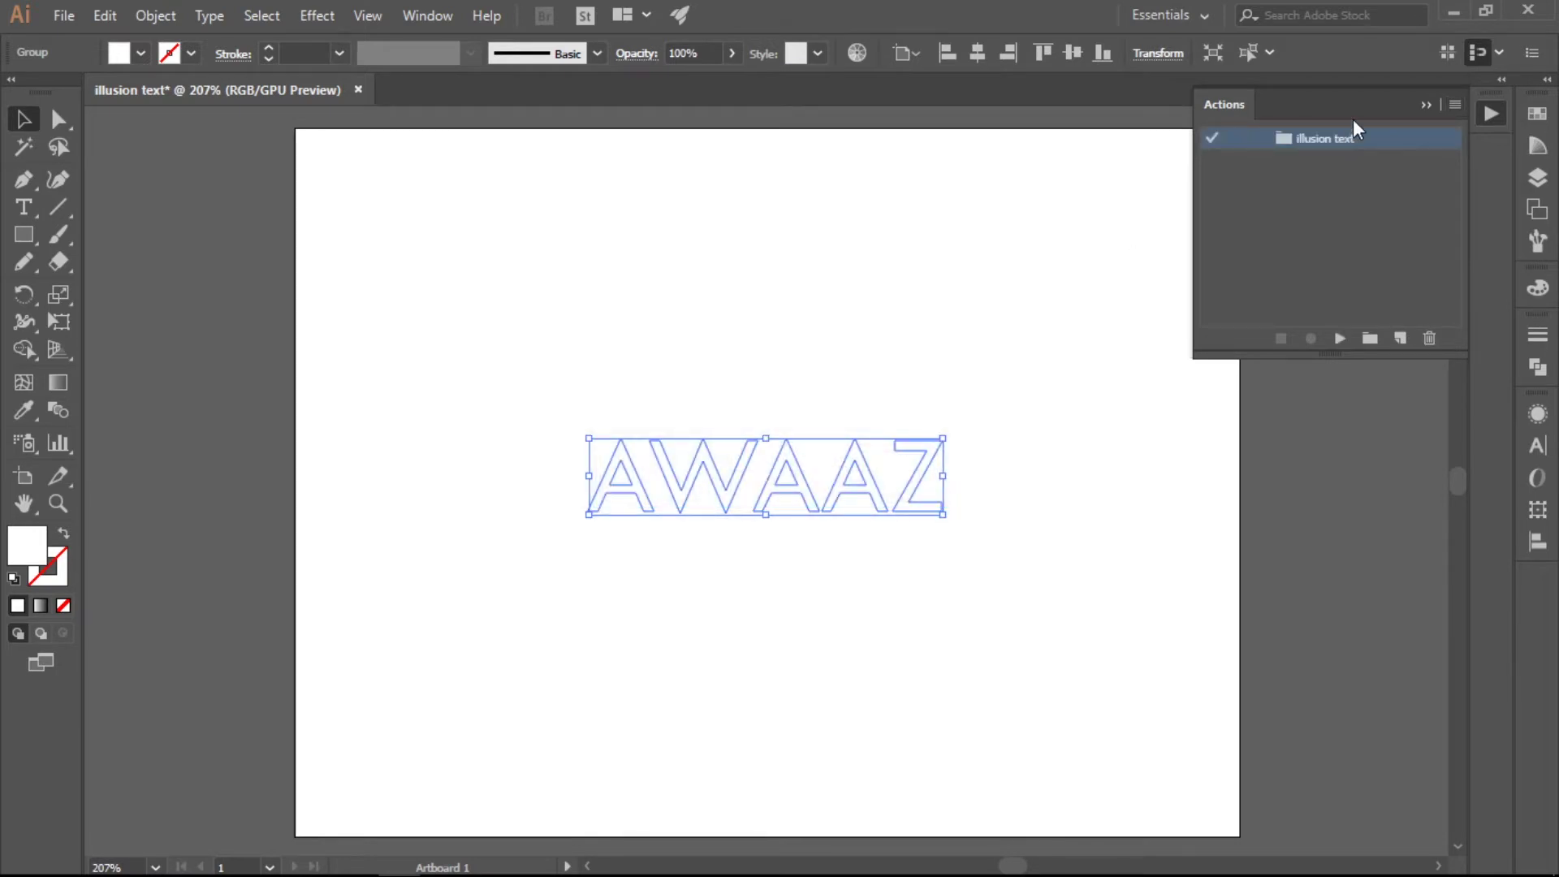
Start recording a new action in the illusion text set, assigned to function key F11 with the Shift modifier
click(1455, 105)
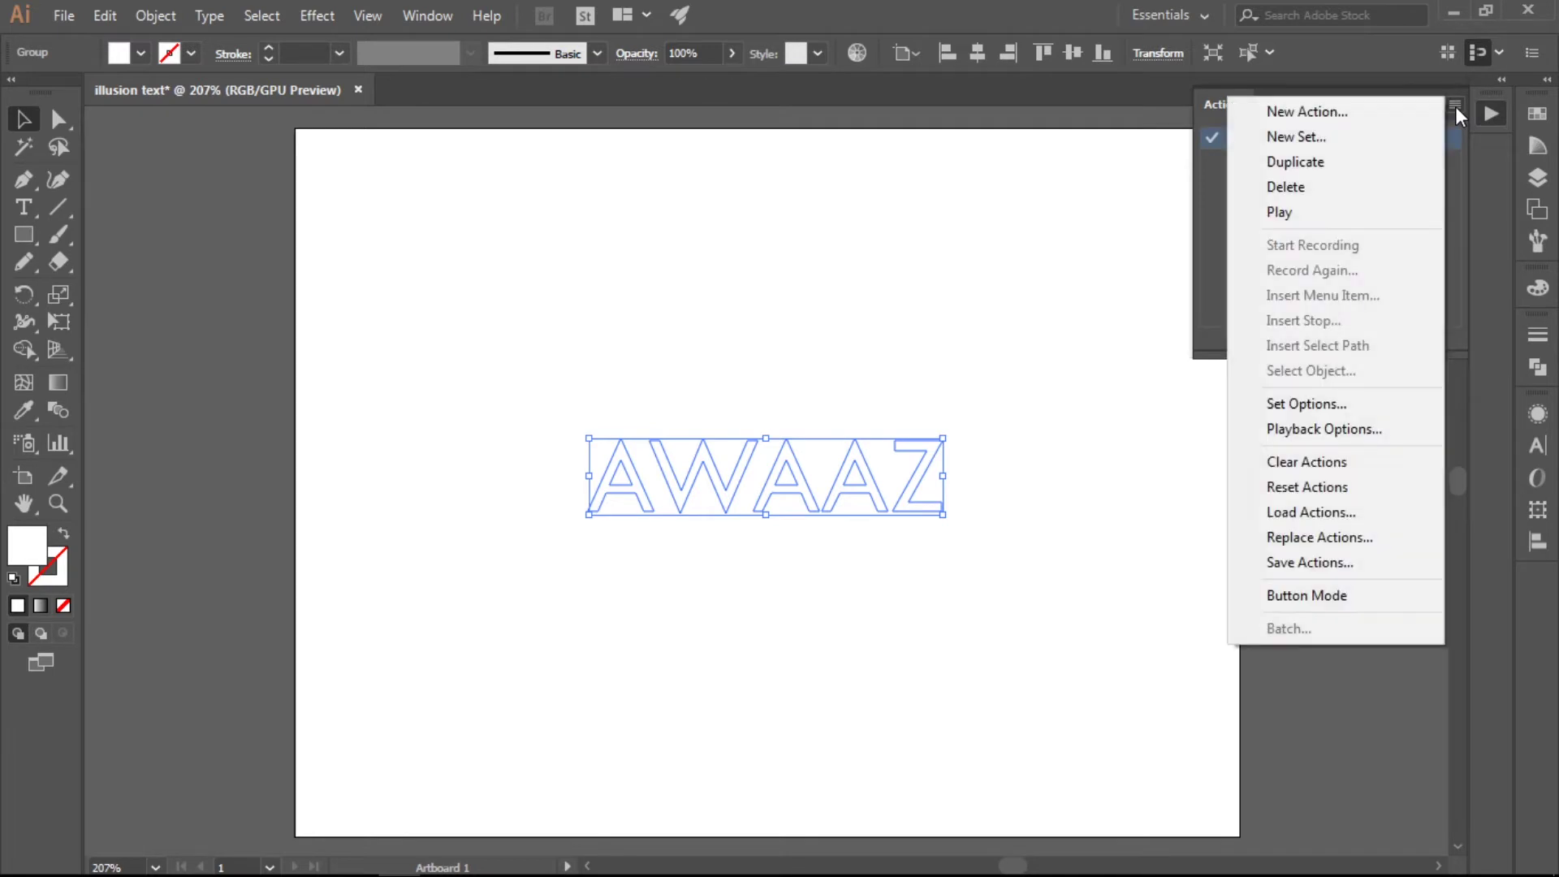
click(1393, 122)
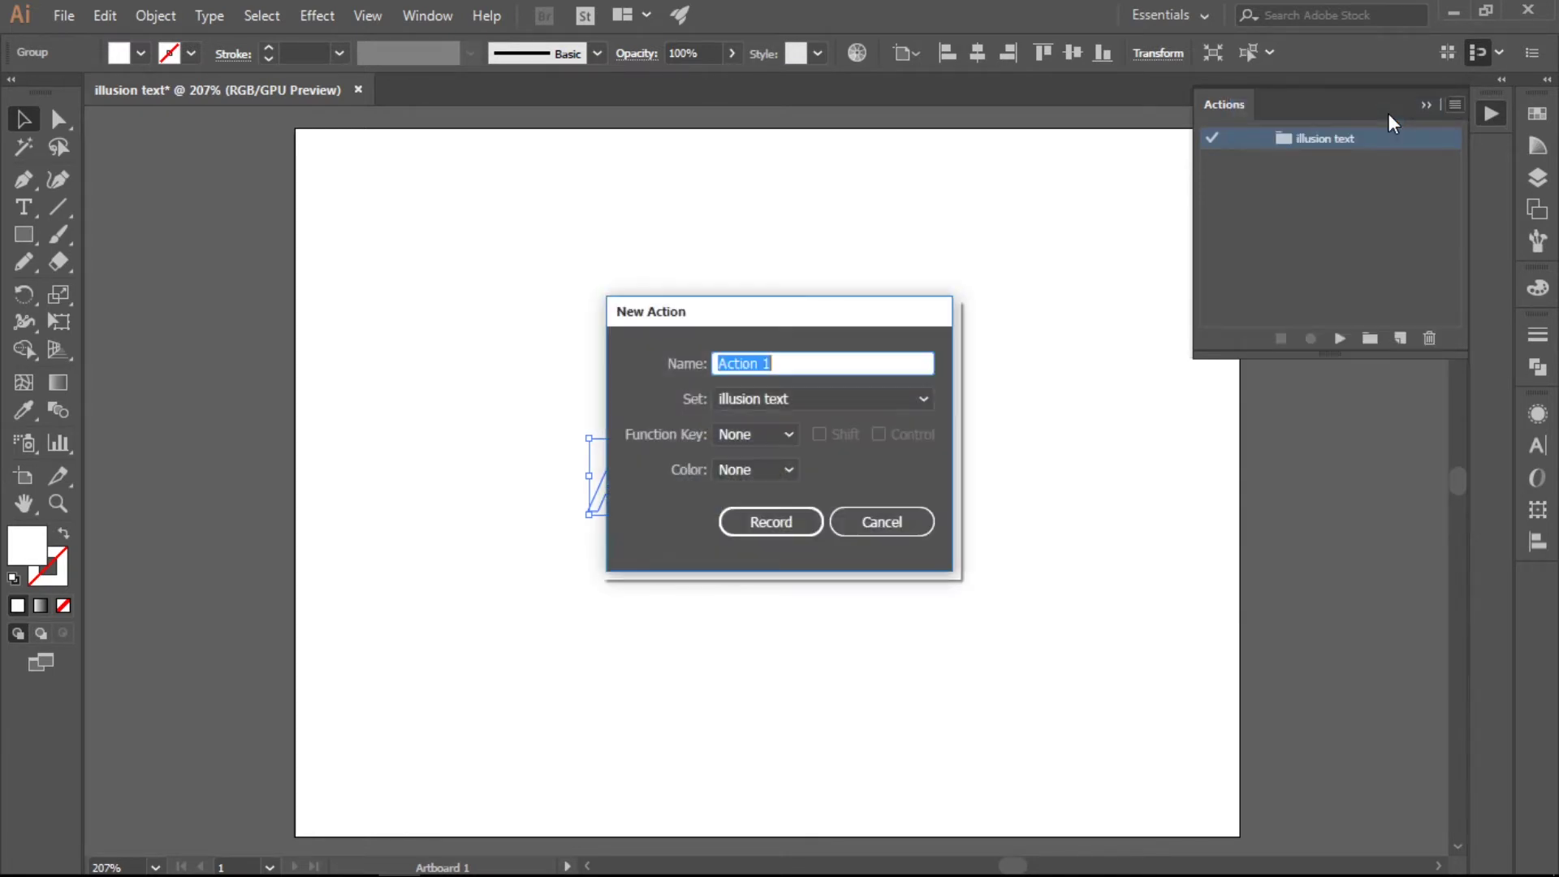
click(782, 440)
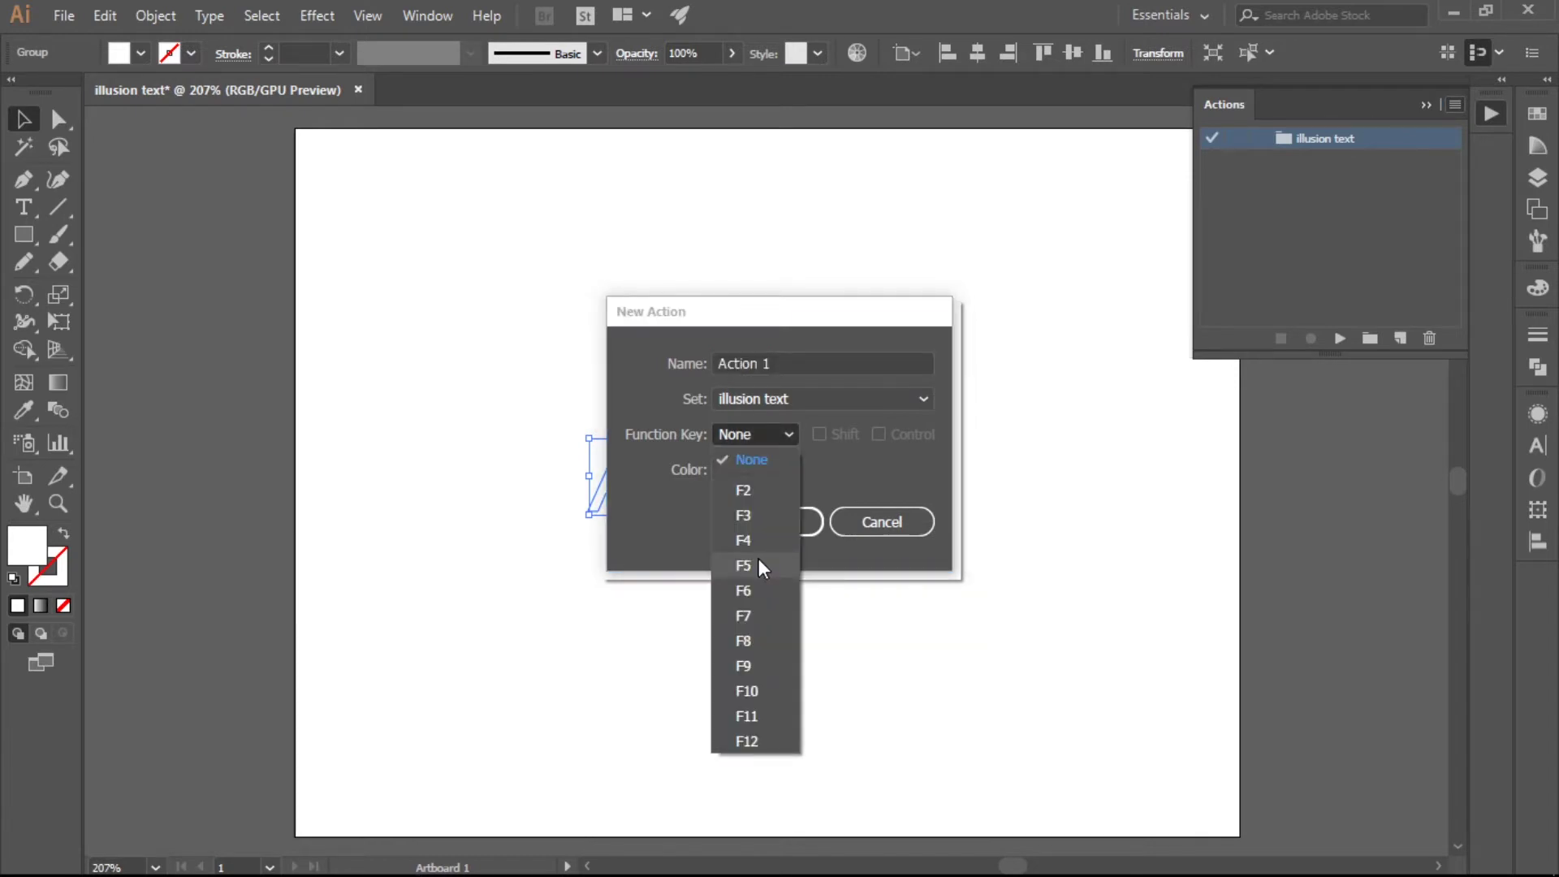
click(744, 714)
click(817, 439)
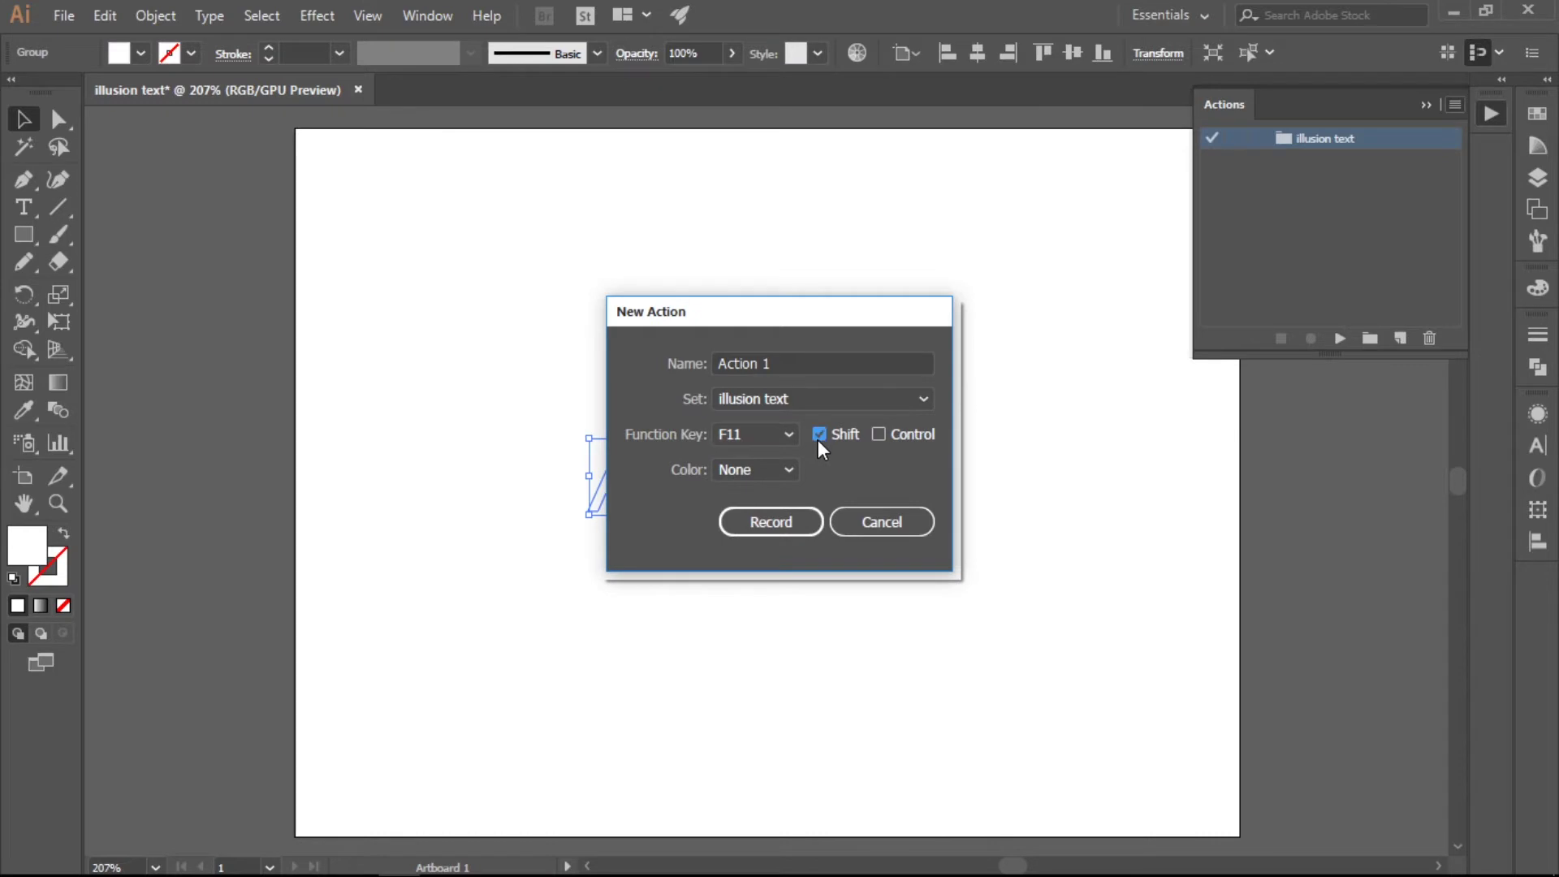
click(771, 521)
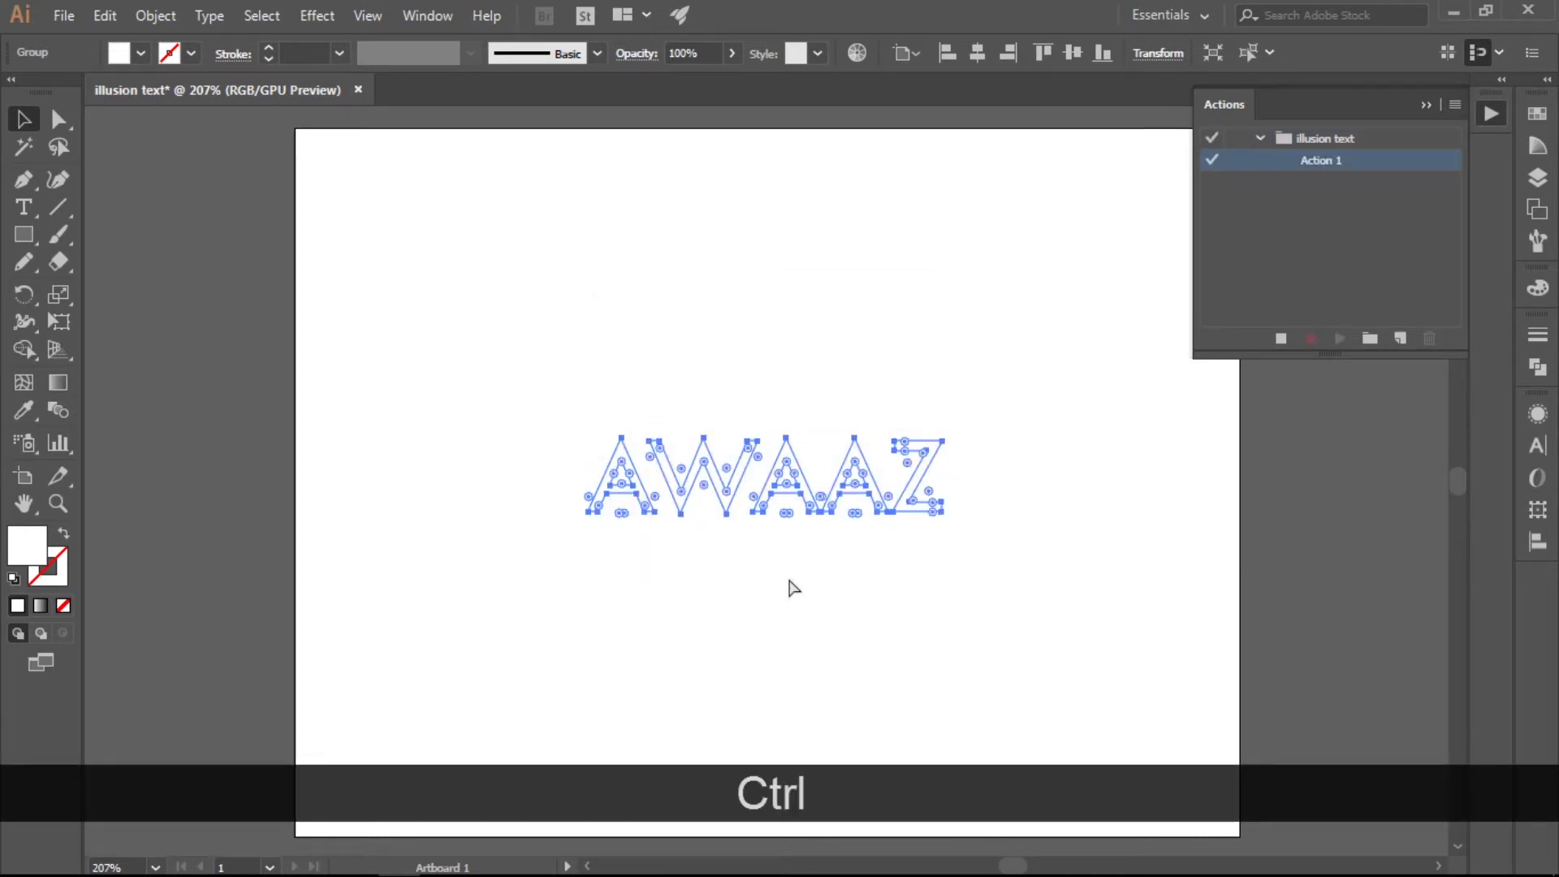
Copy the outlined letters, paste them in place and send the duplicate to the back
key(ctrl+c)
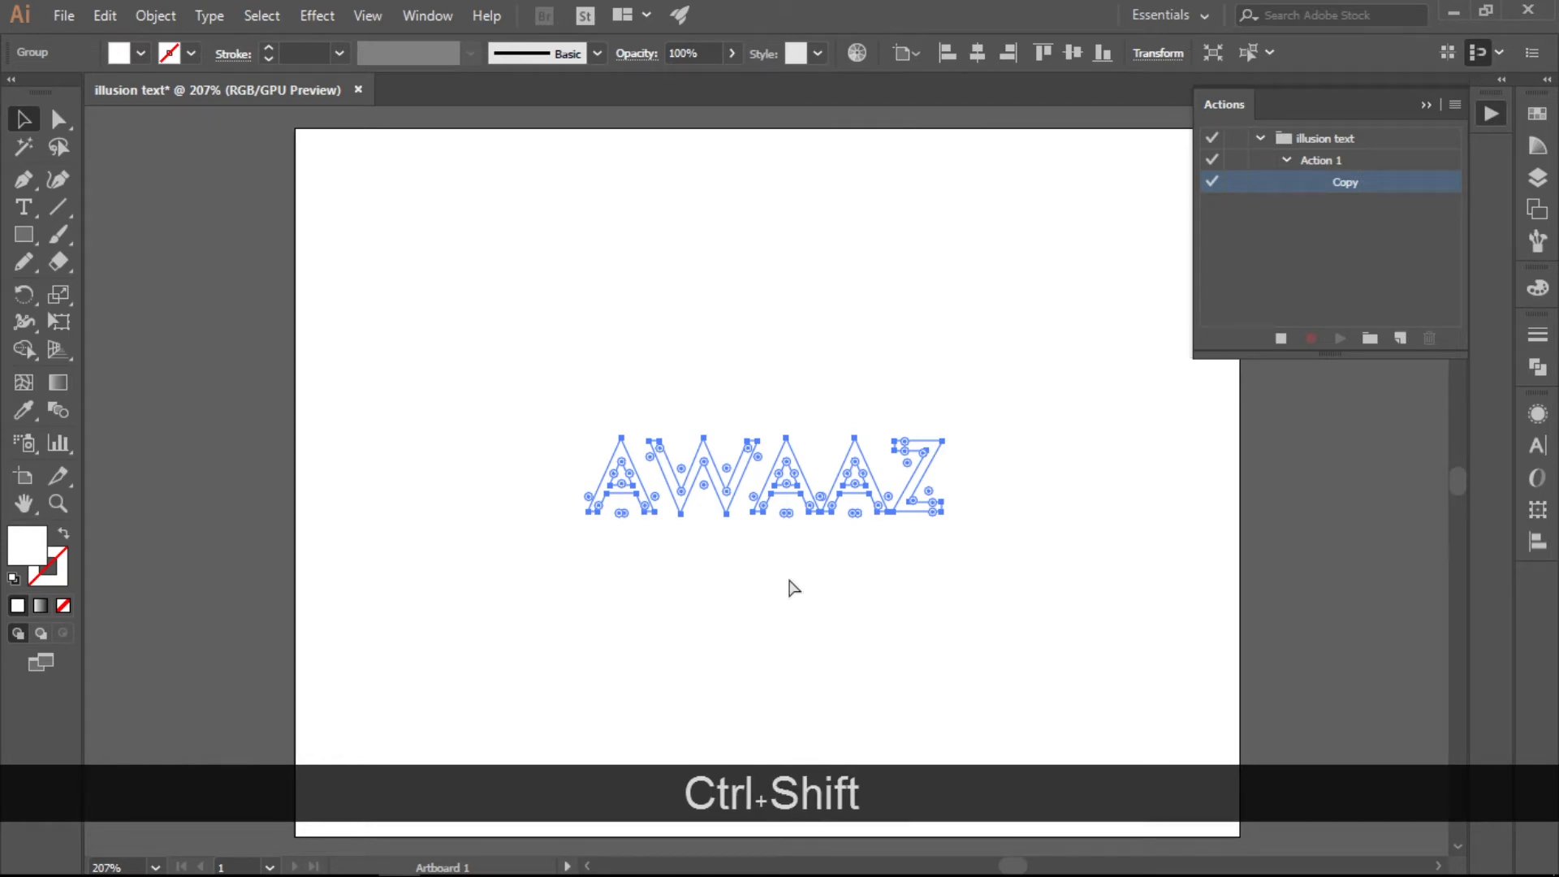
key(ctrl+shift+v)
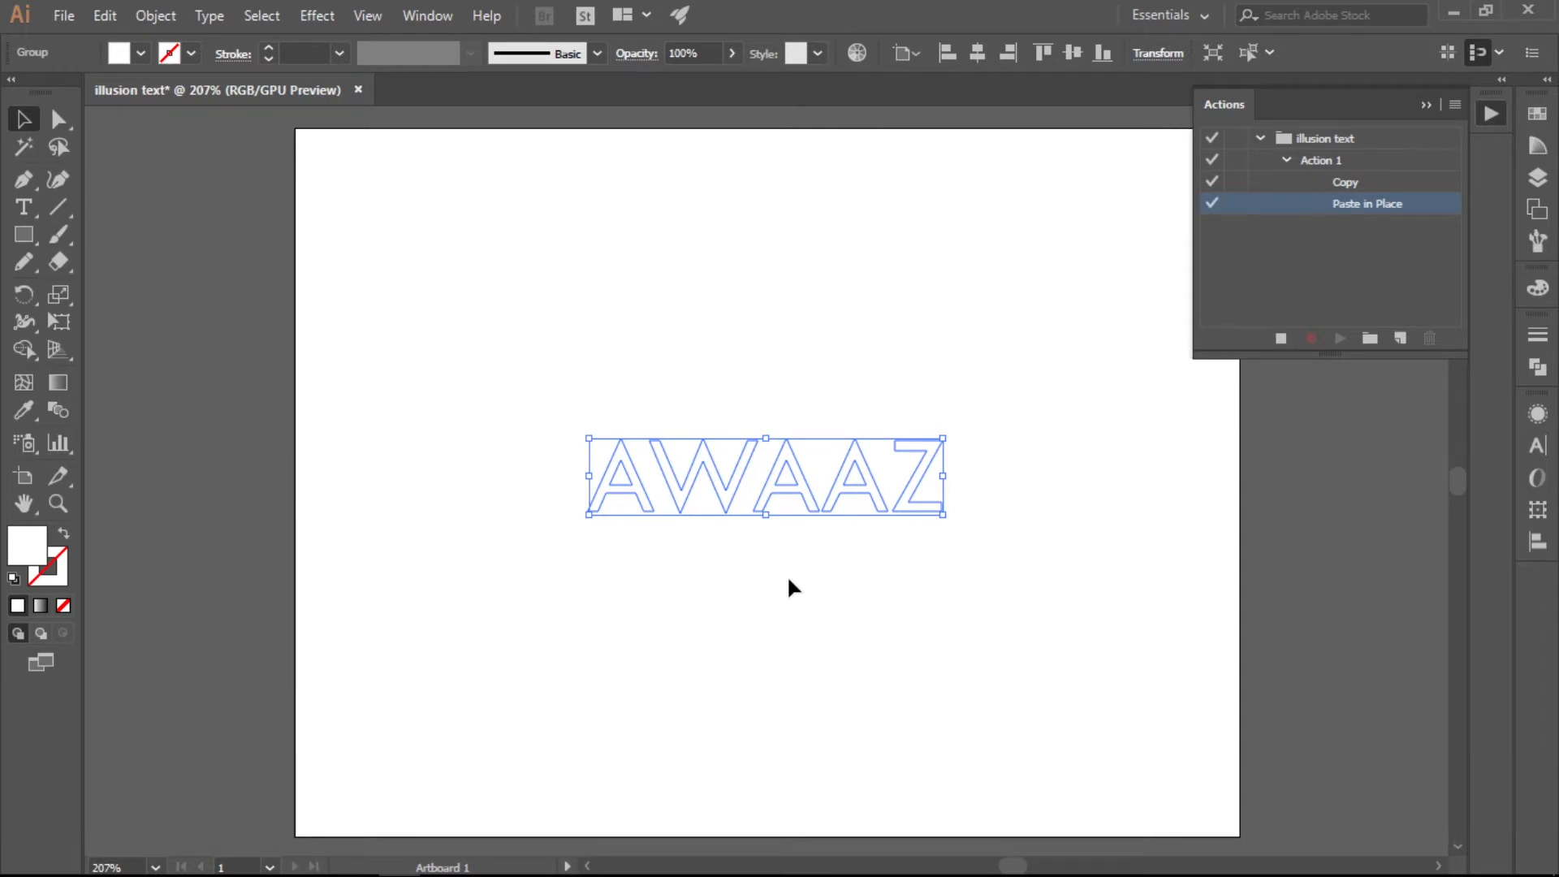
click(171, 21)
mouse_move(195, 71)
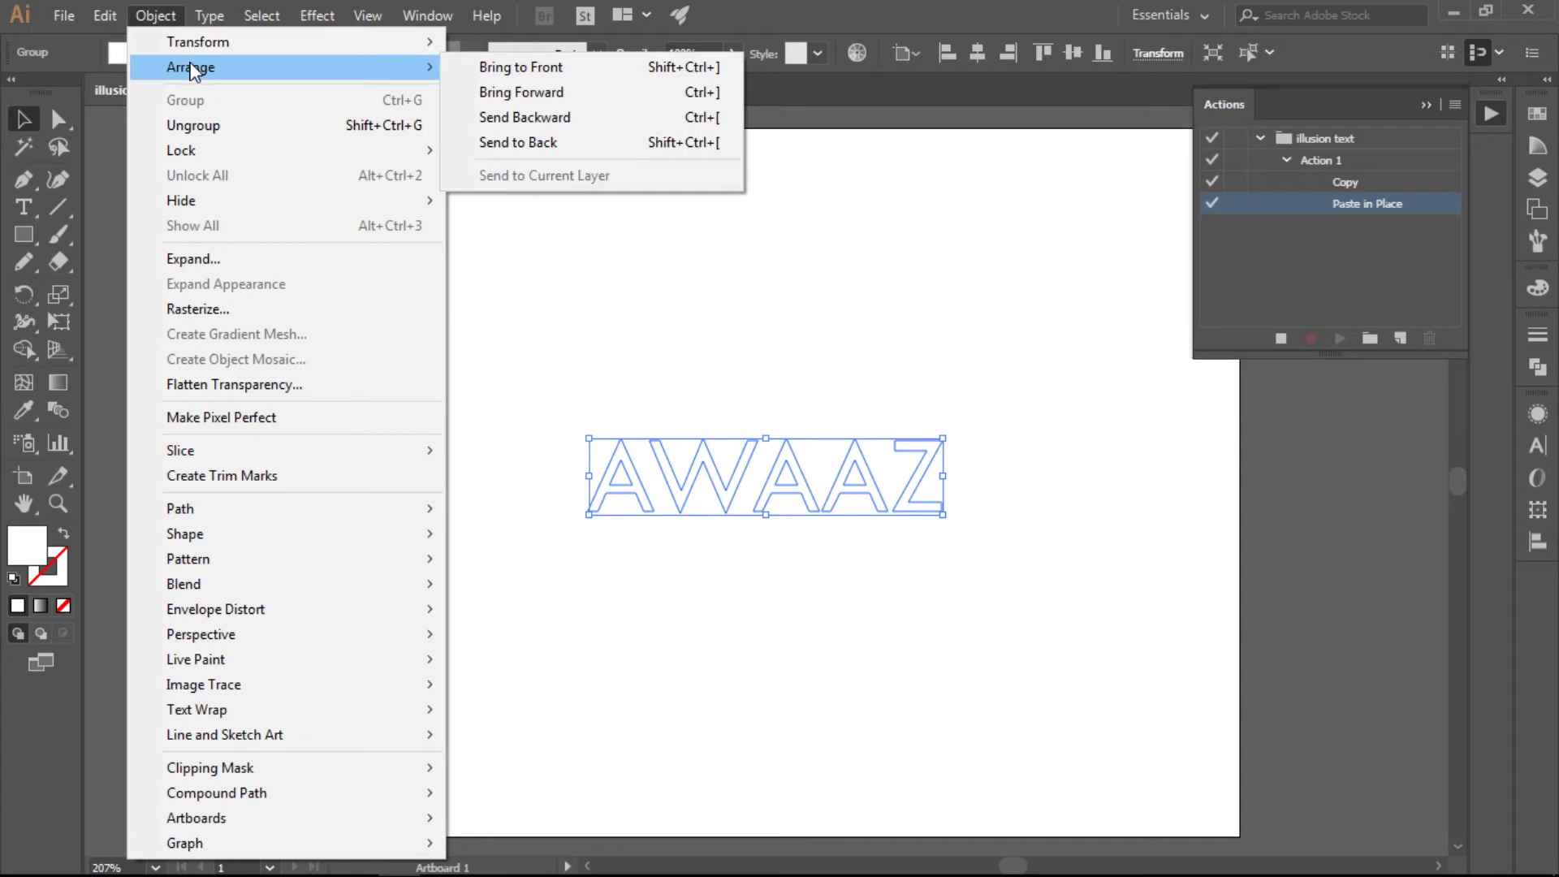
click(552, 144)
Offset the path of the rear AWAAZ copy by 2 px with miter joins and a miter limit of 4
click(163, 22)
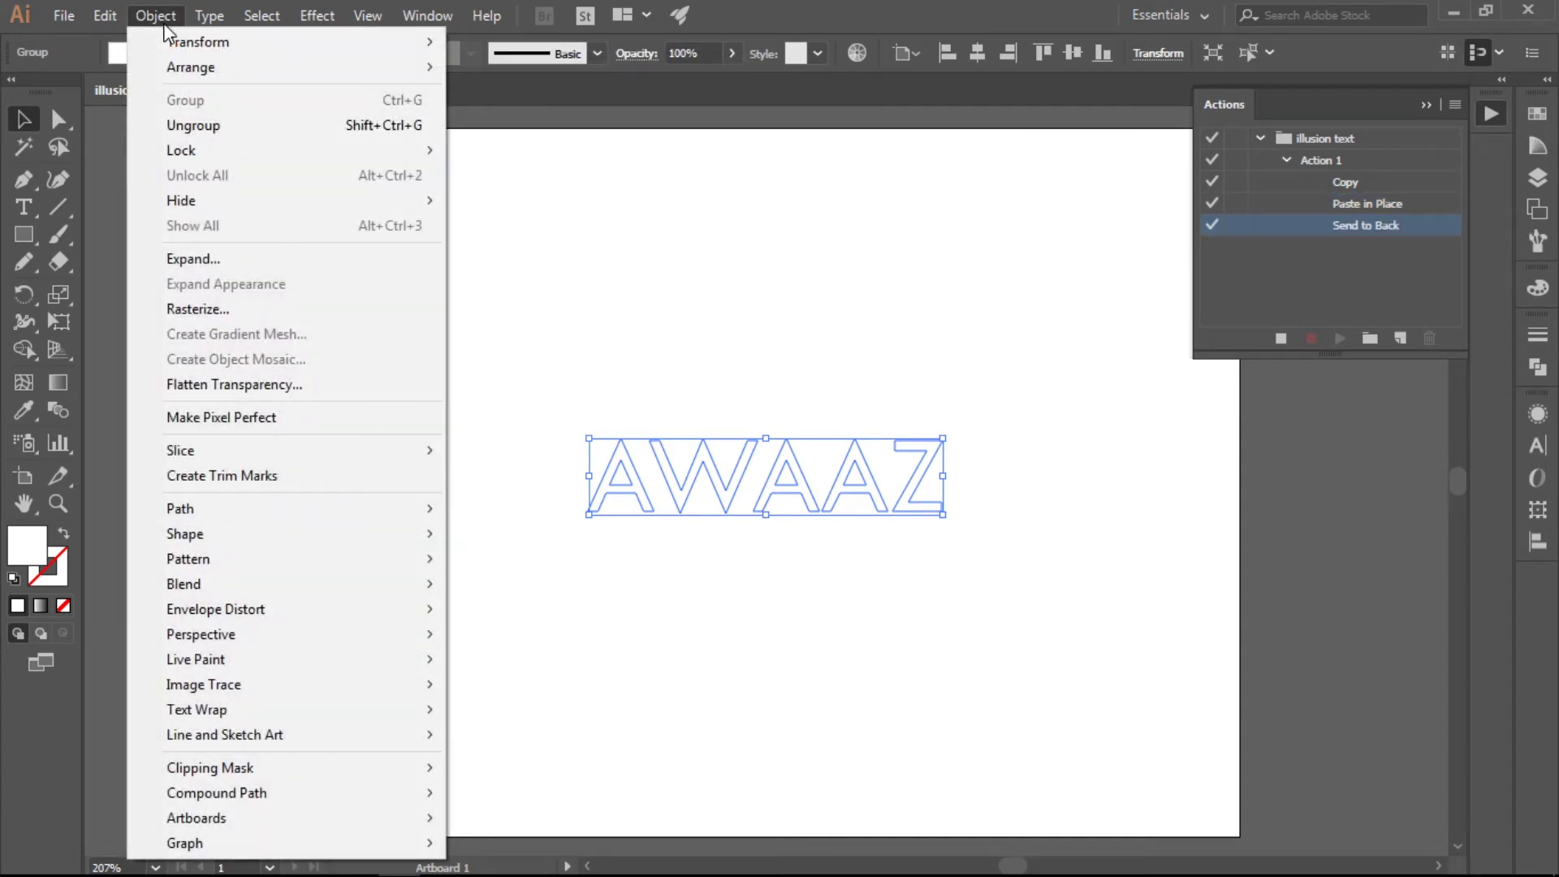
mouse_move(313, 523)
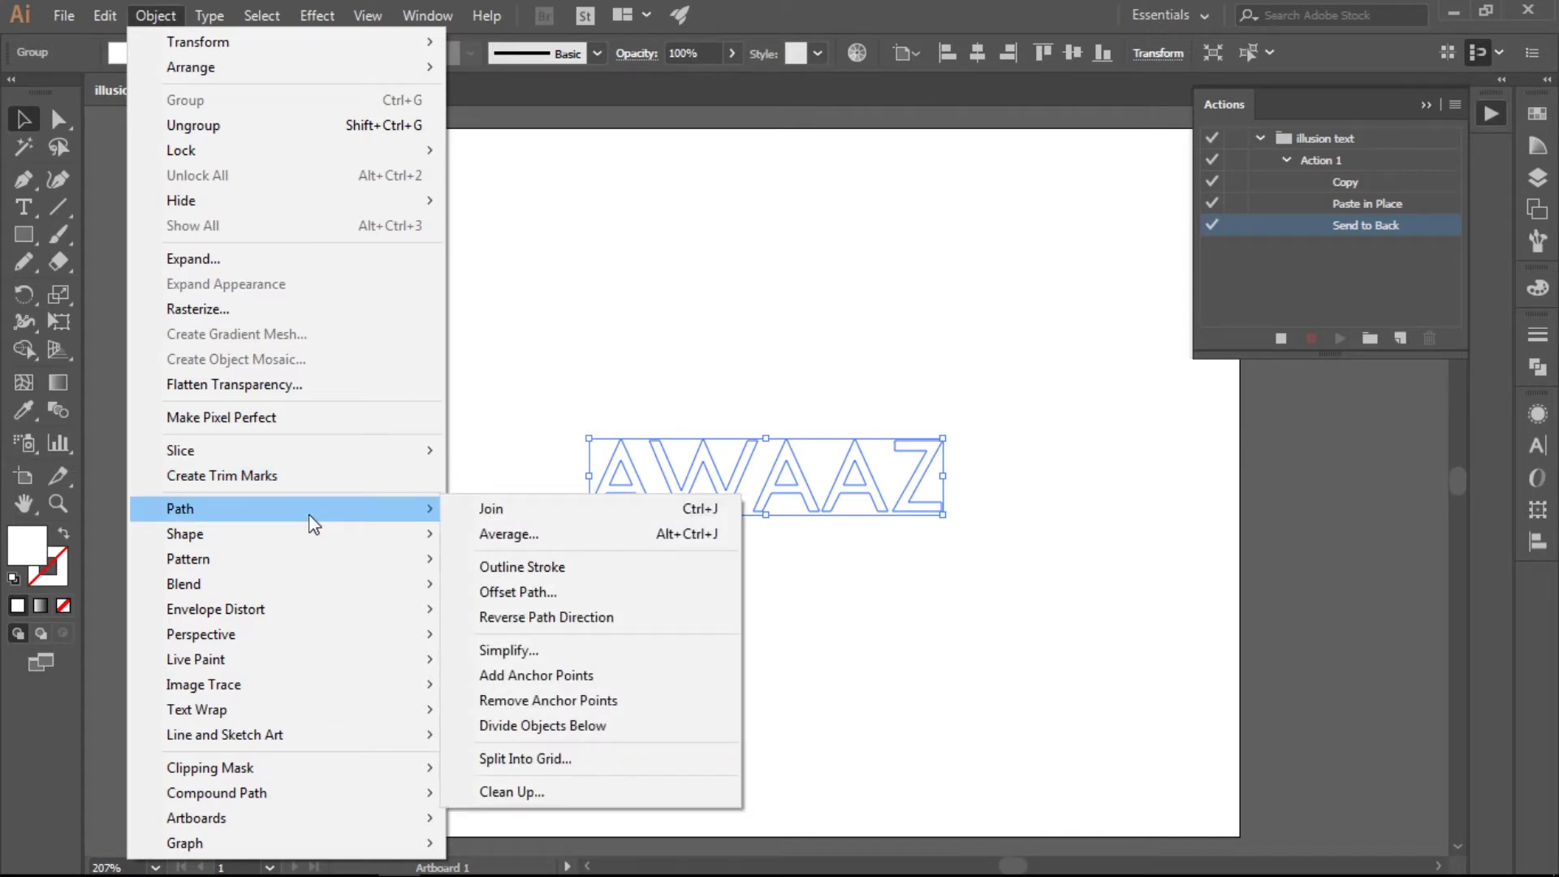
click(524, 592)
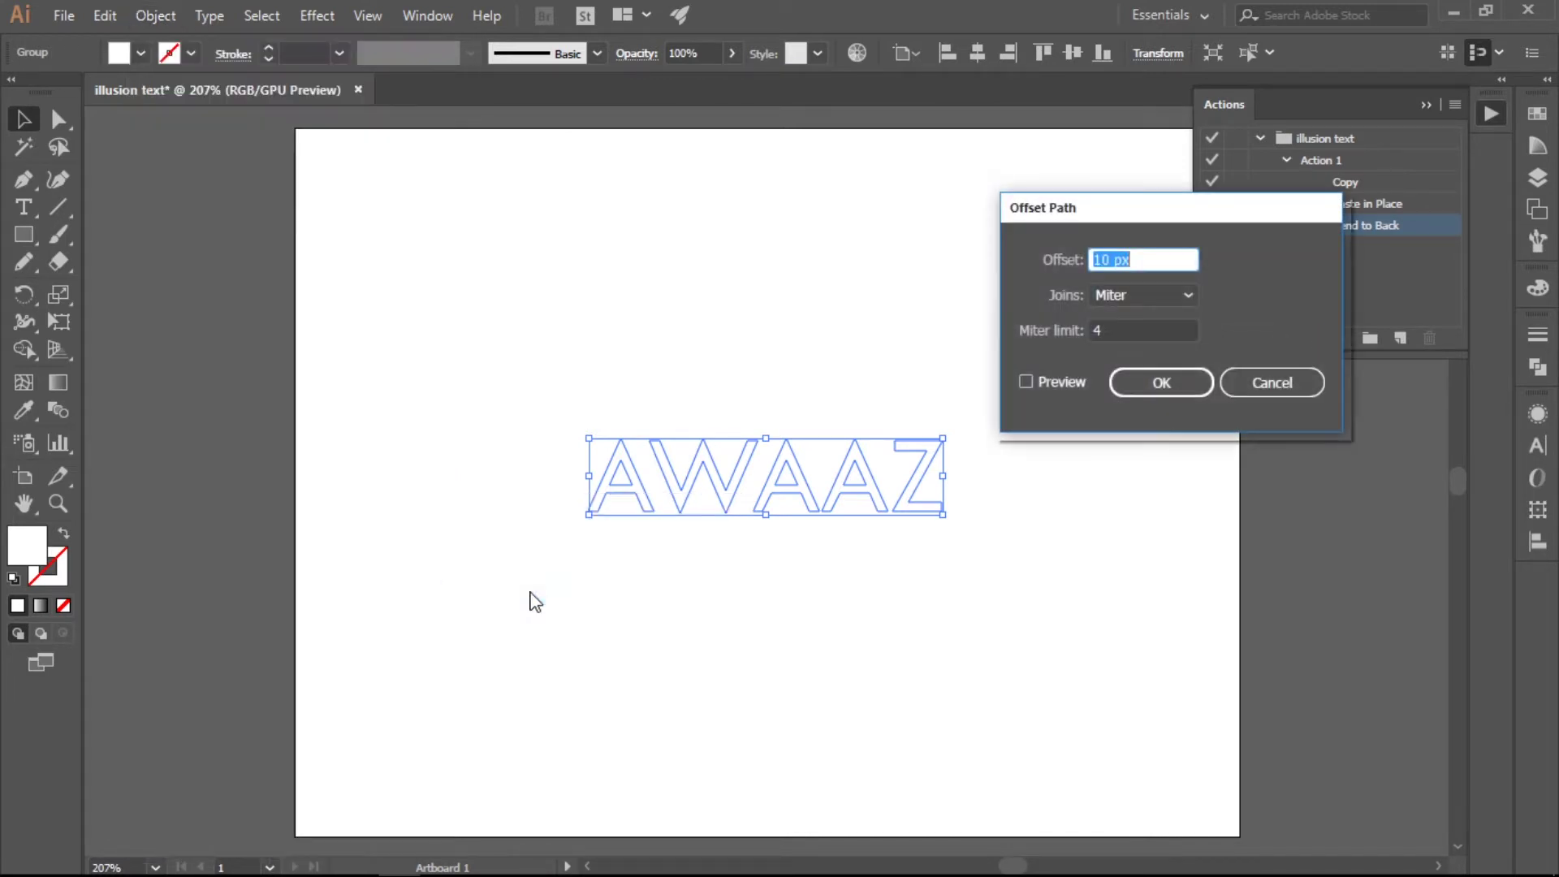
click(1060, 388)
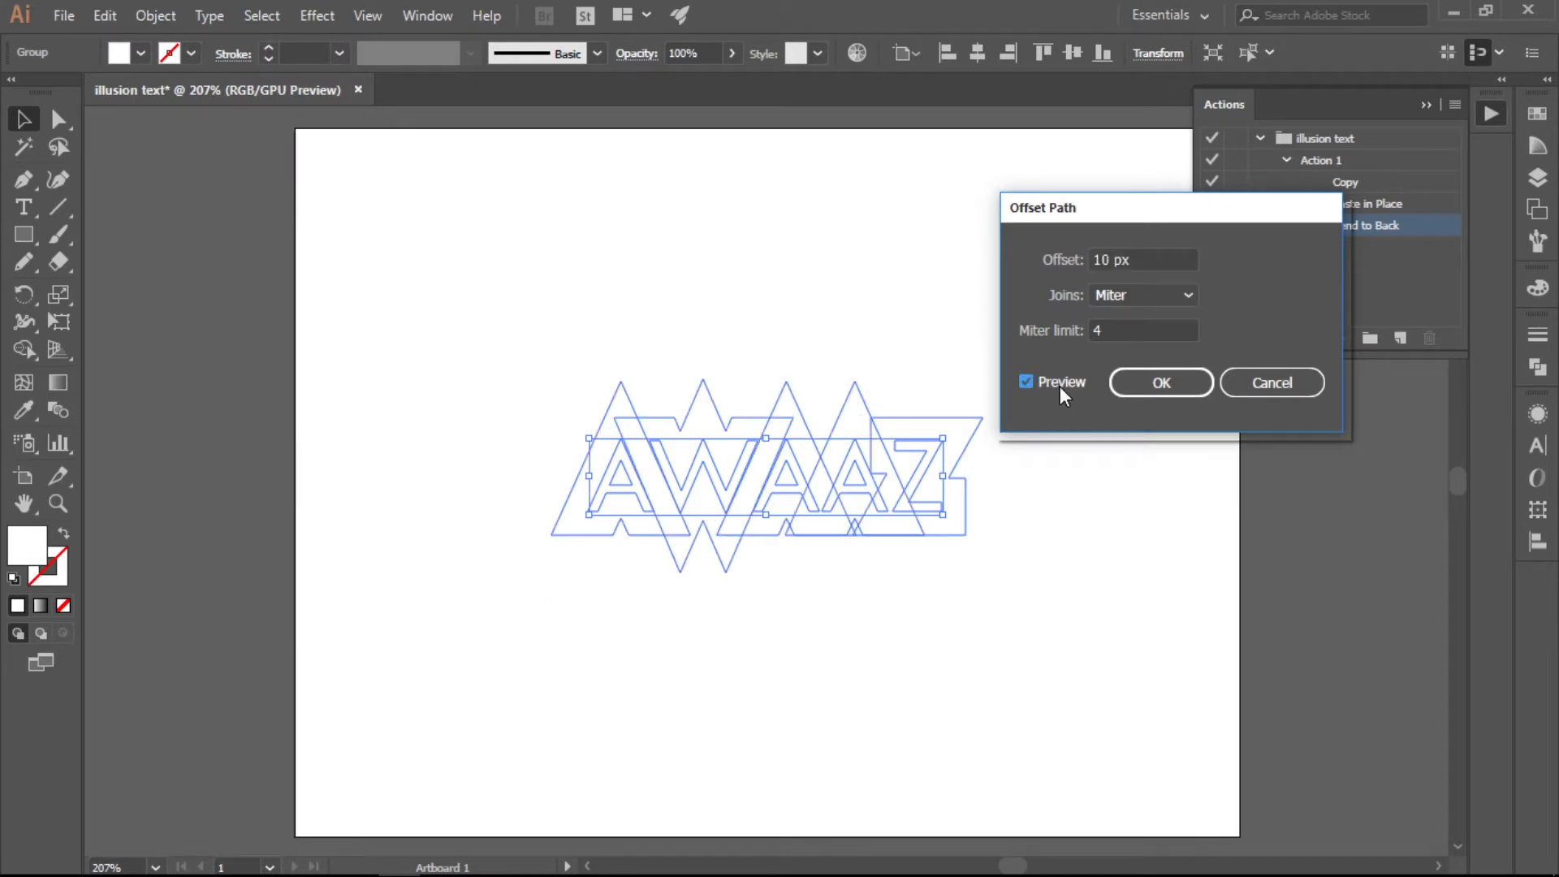
click(1141, 260)
text(2)
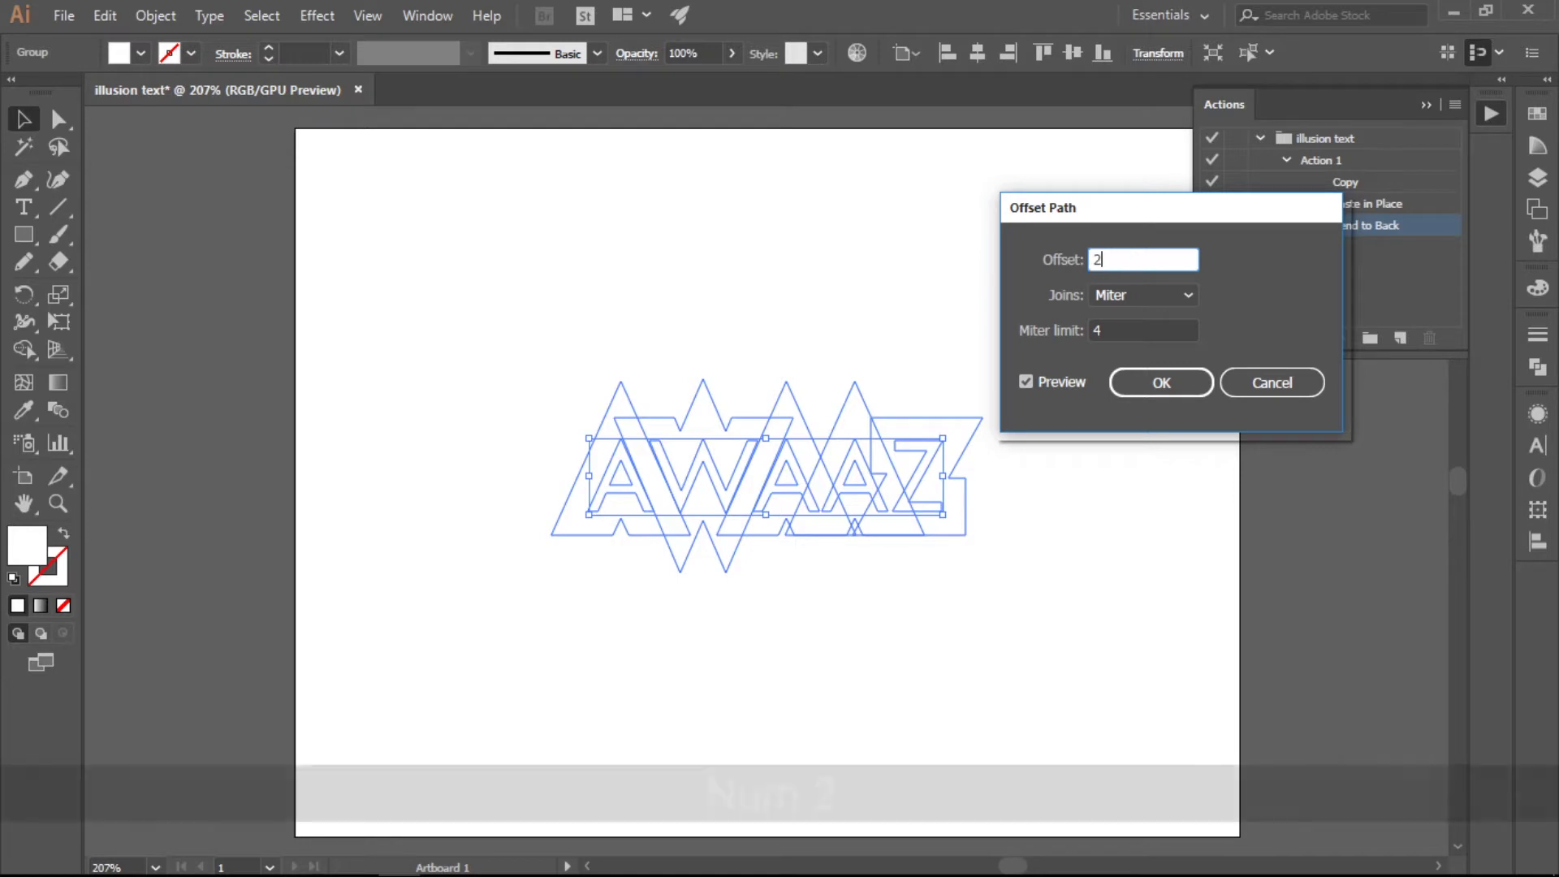
click(1047, 381)
click(1049, 383)
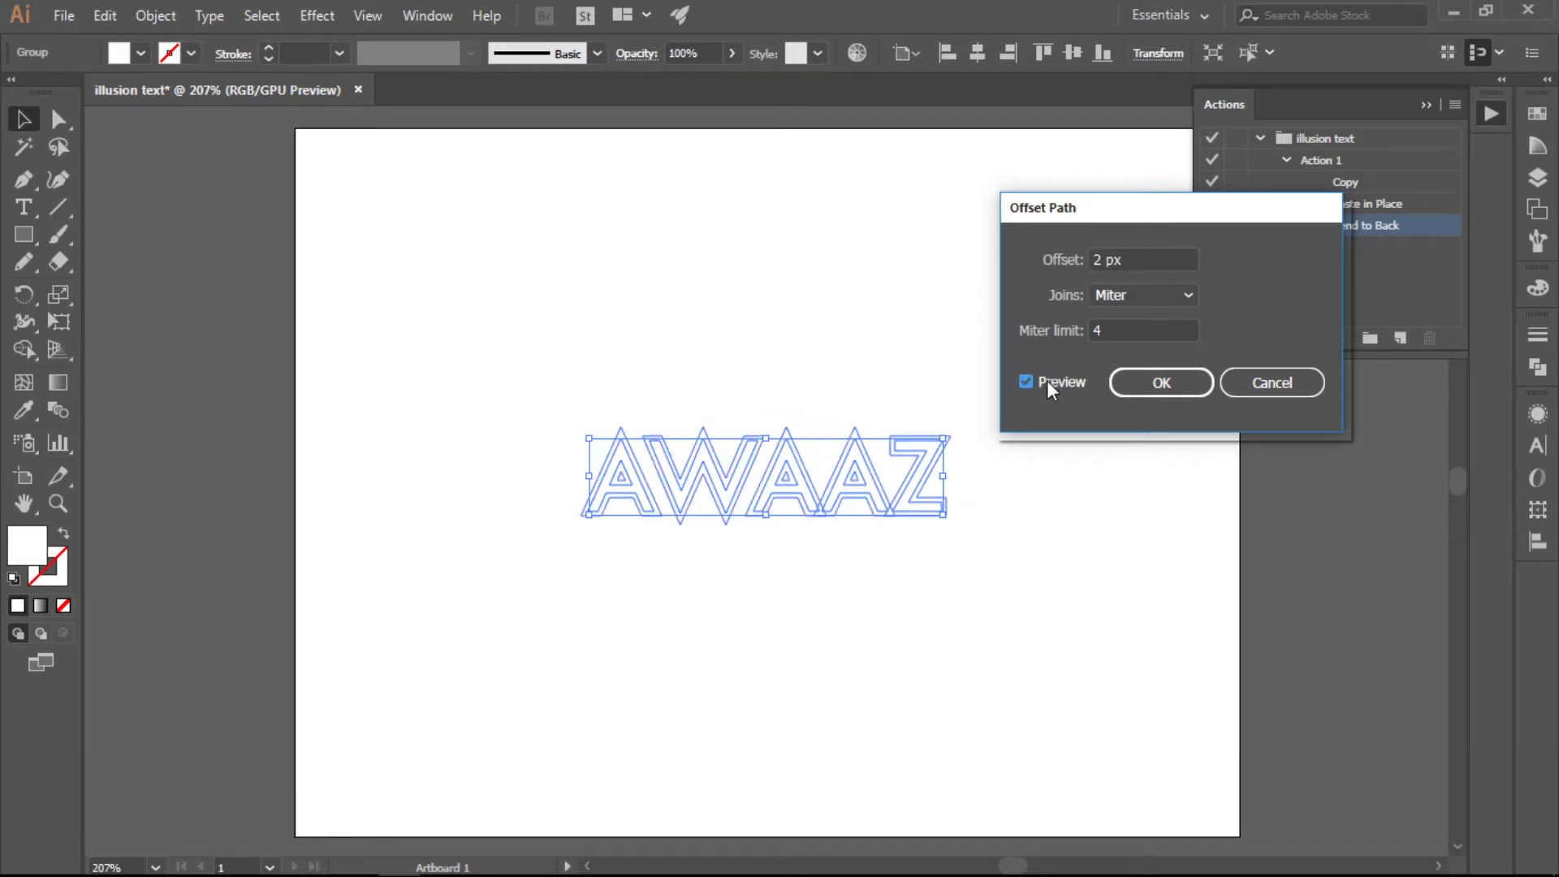
click(1126, 383)
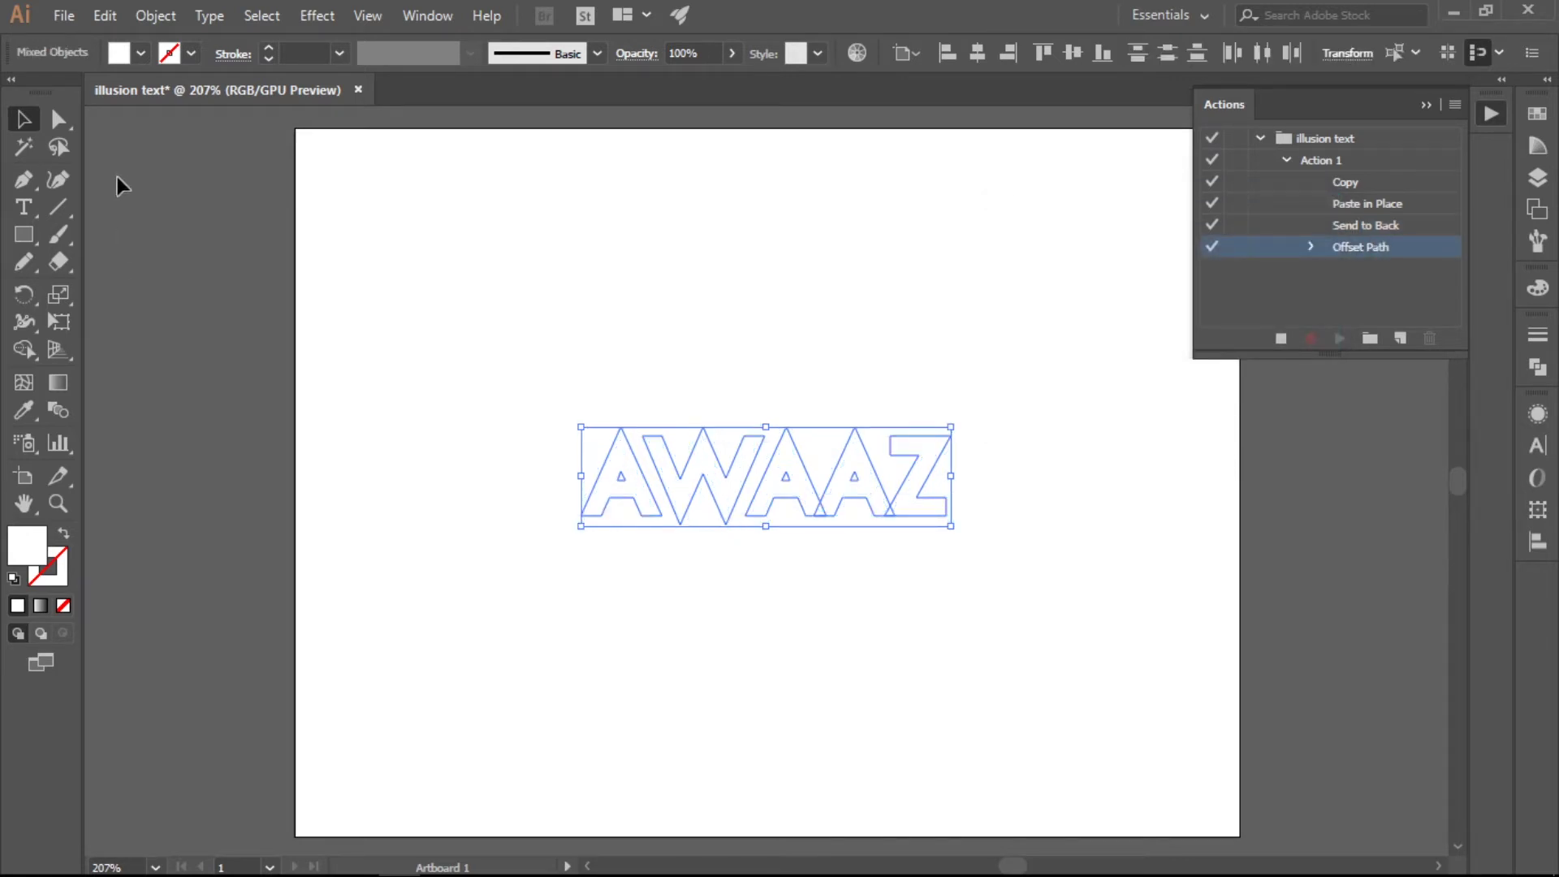
Fill the offset rear AWAAZ letters with black and stop recording the first action
click(140, 53)
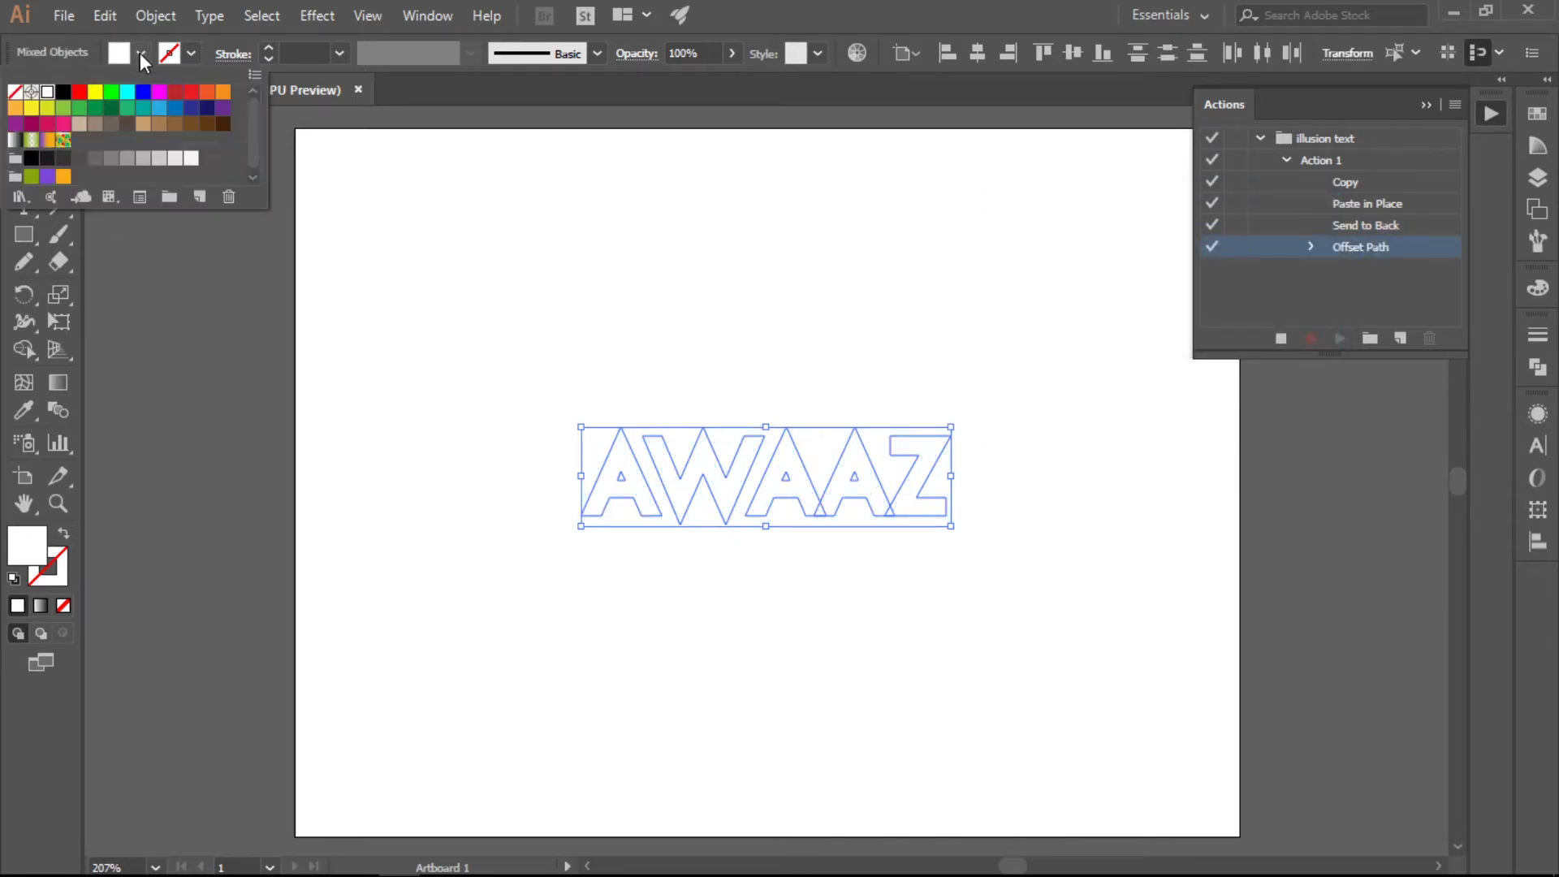
click(63, 92)
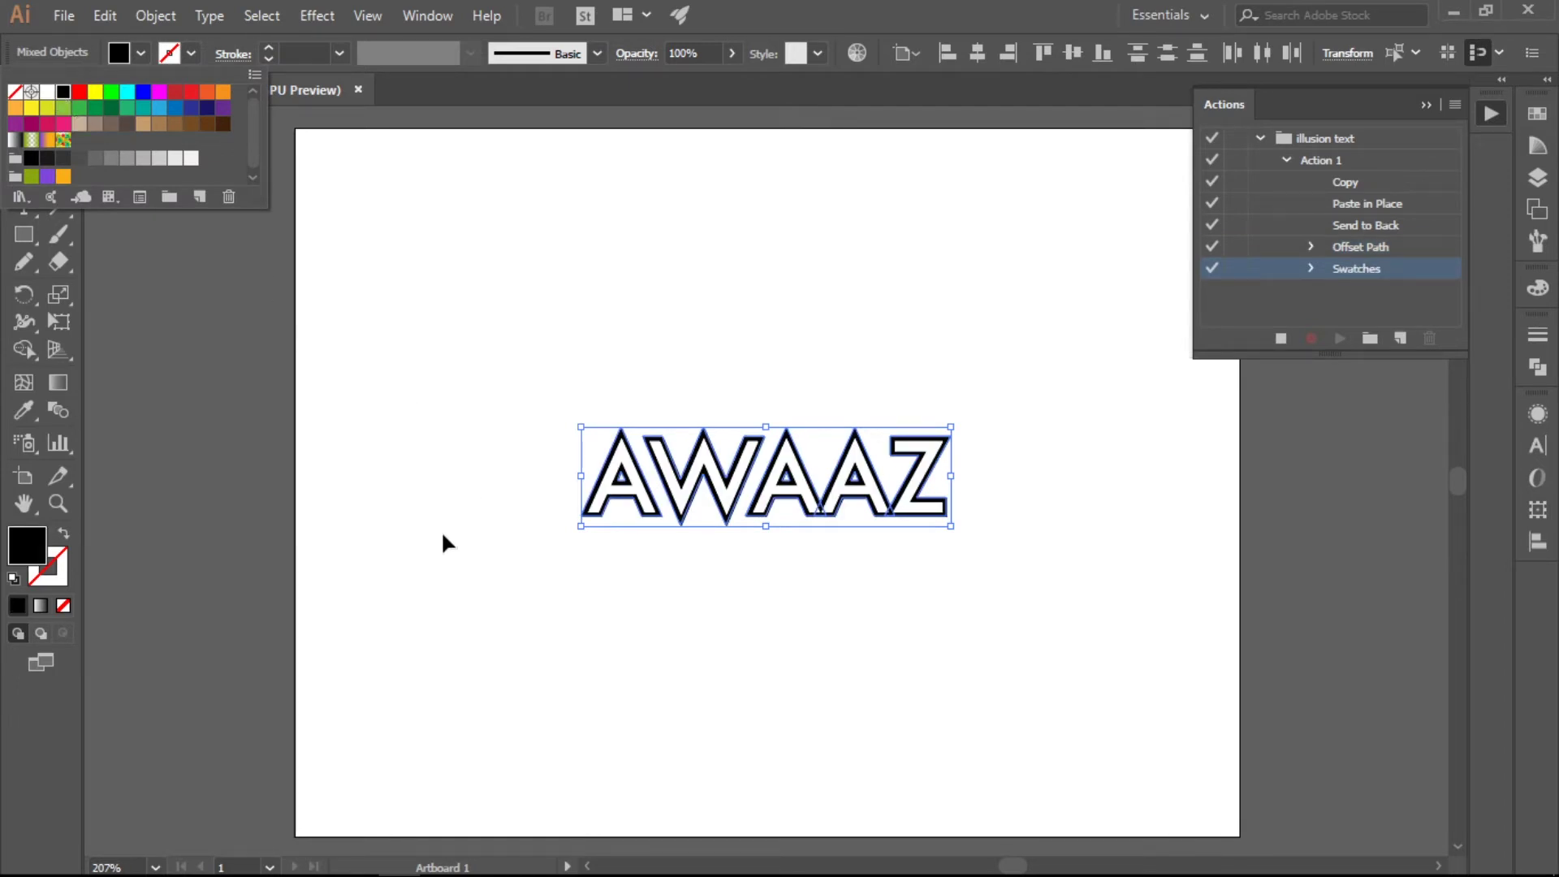
key(Escape)
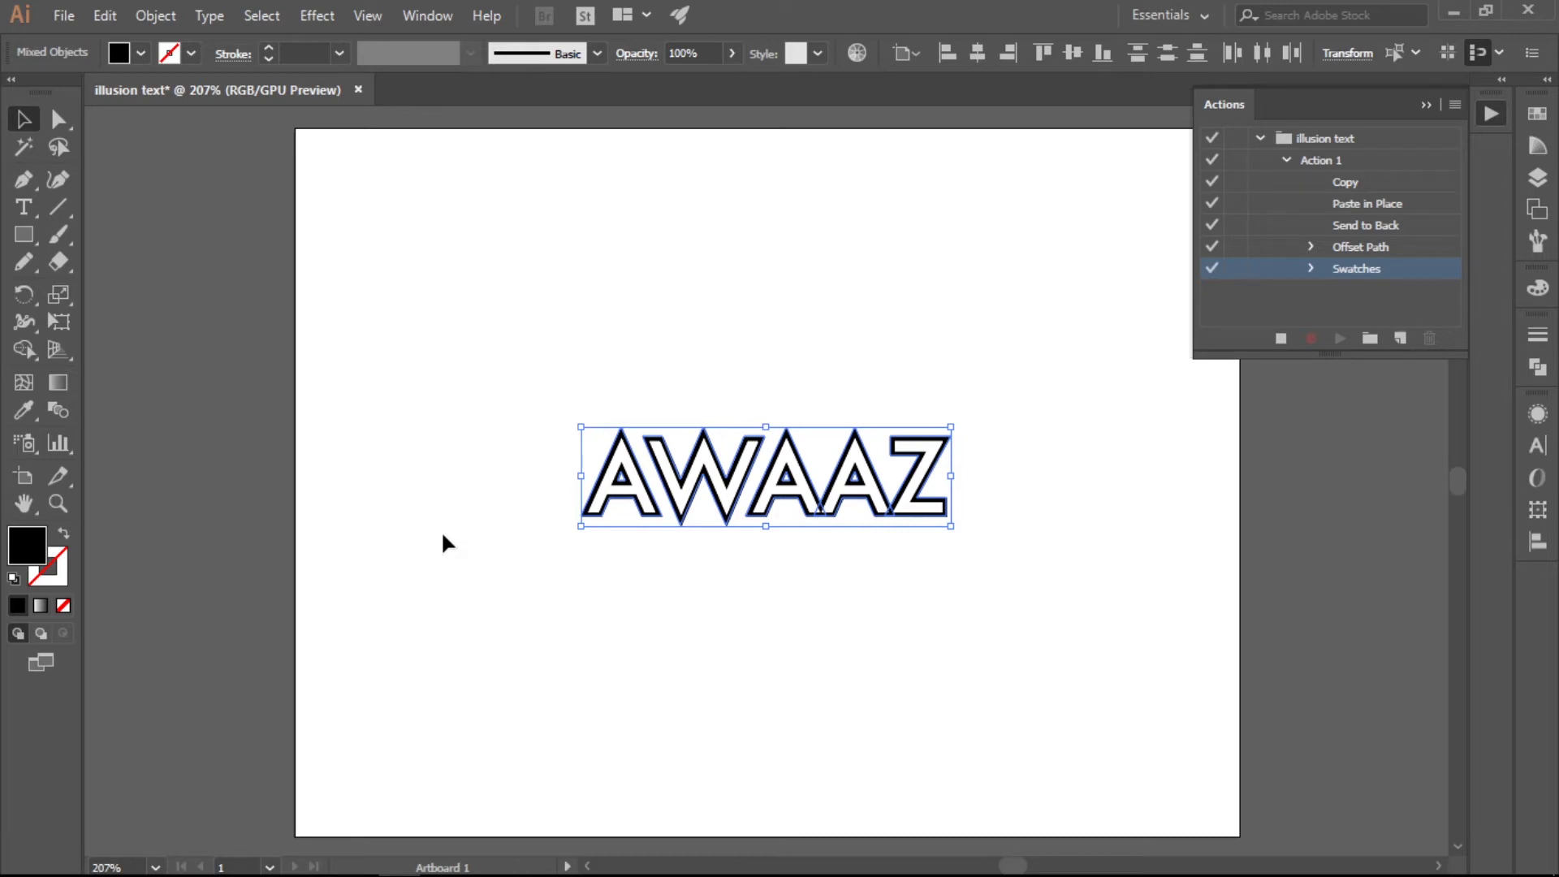
click(1280, 338)
Start recording a second action in the illusion text set, assigned to function key F12 with the Shift modifier
click(1453, 112)
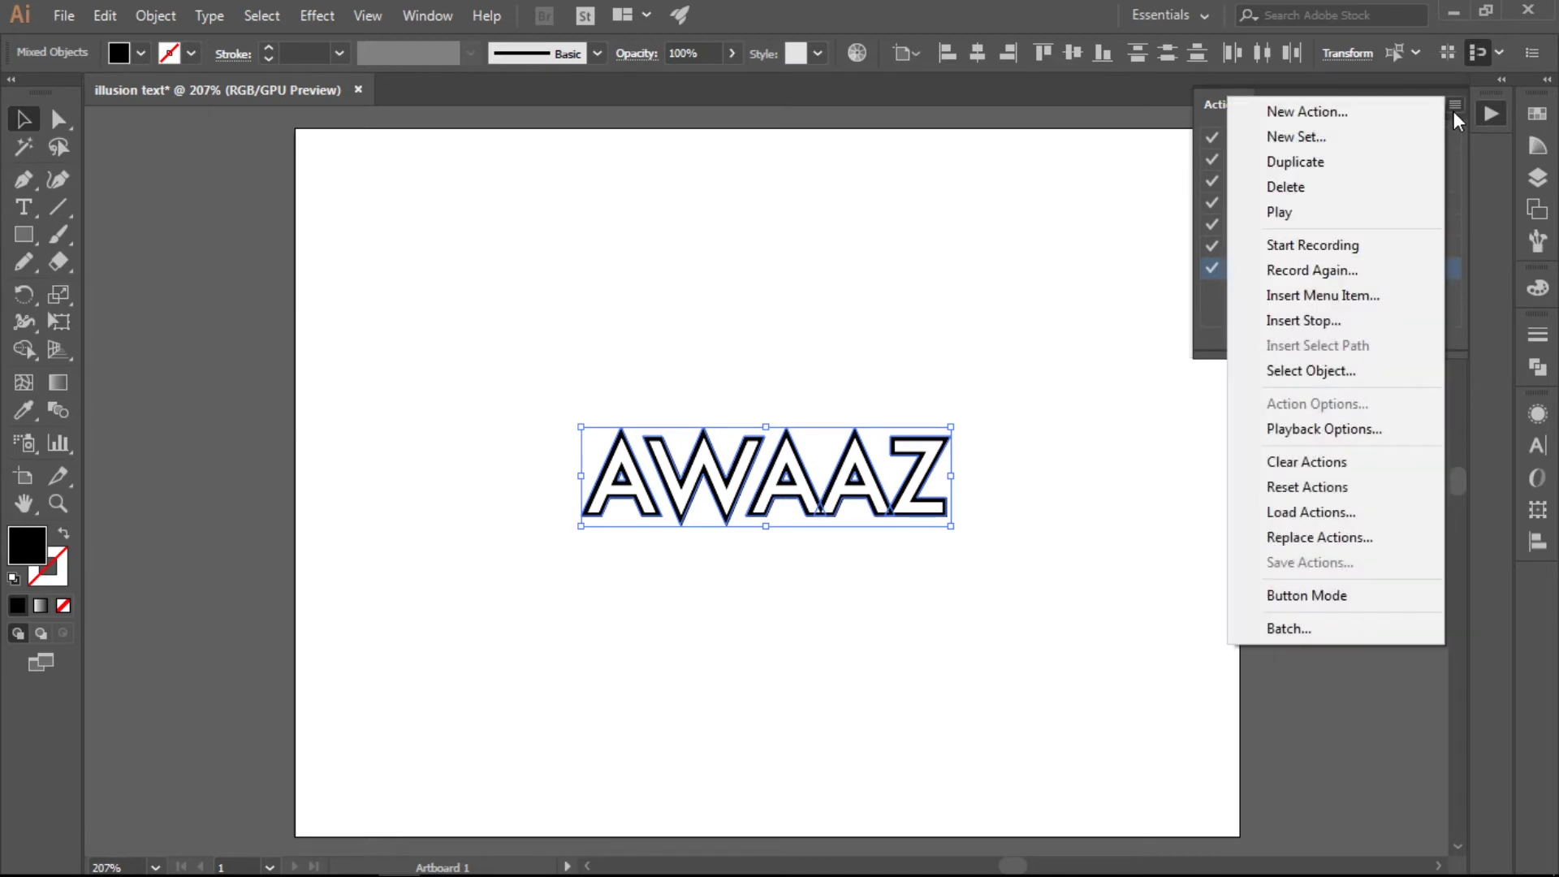
click(1401, 114)
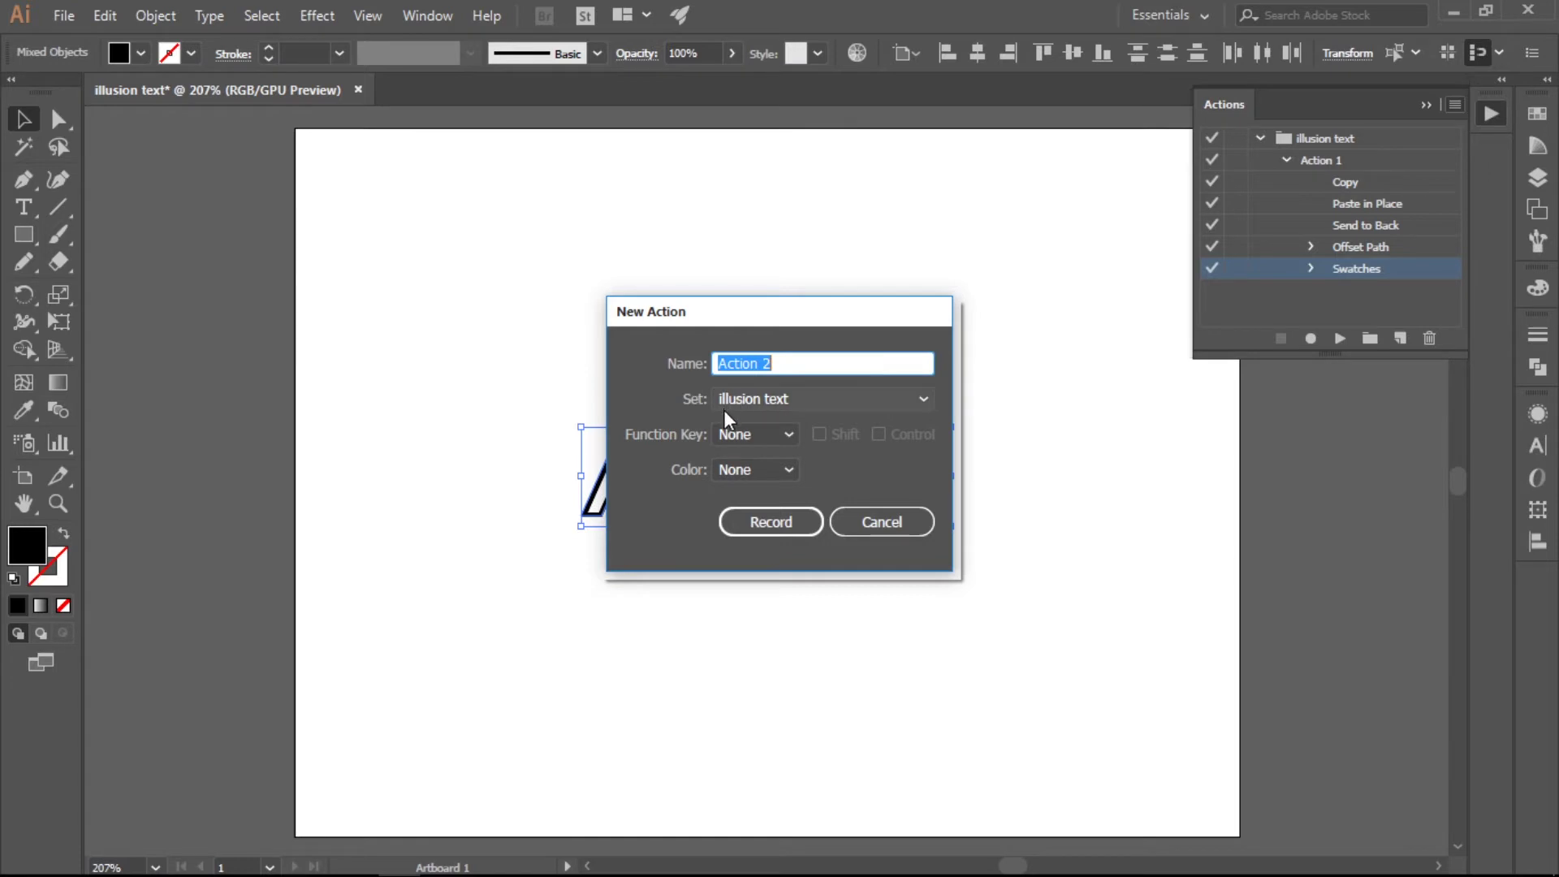
click(767, 433)
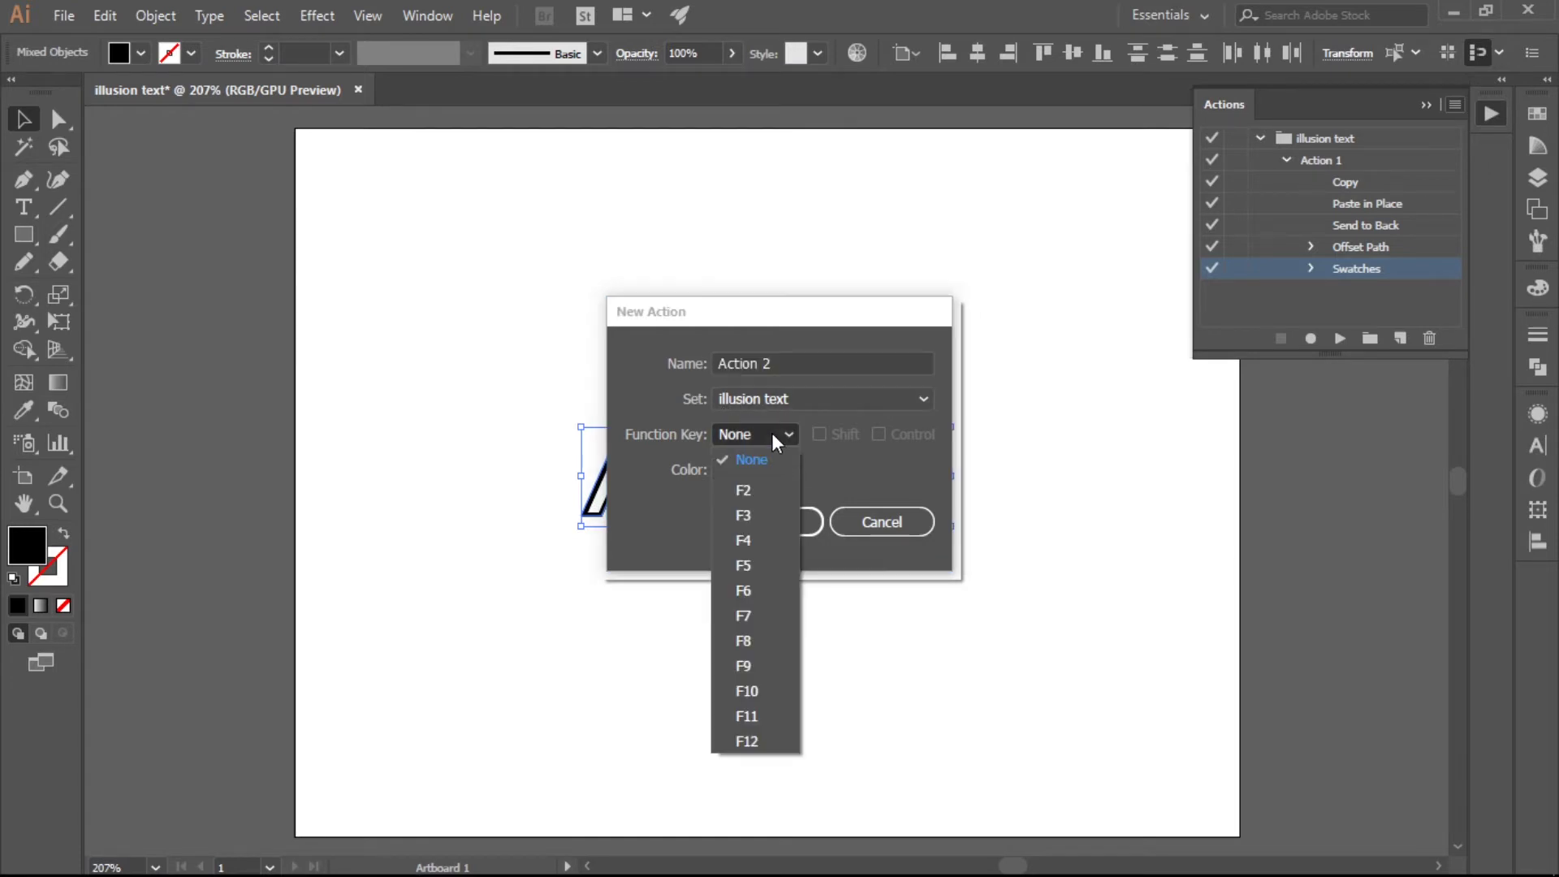
click(778, 743)
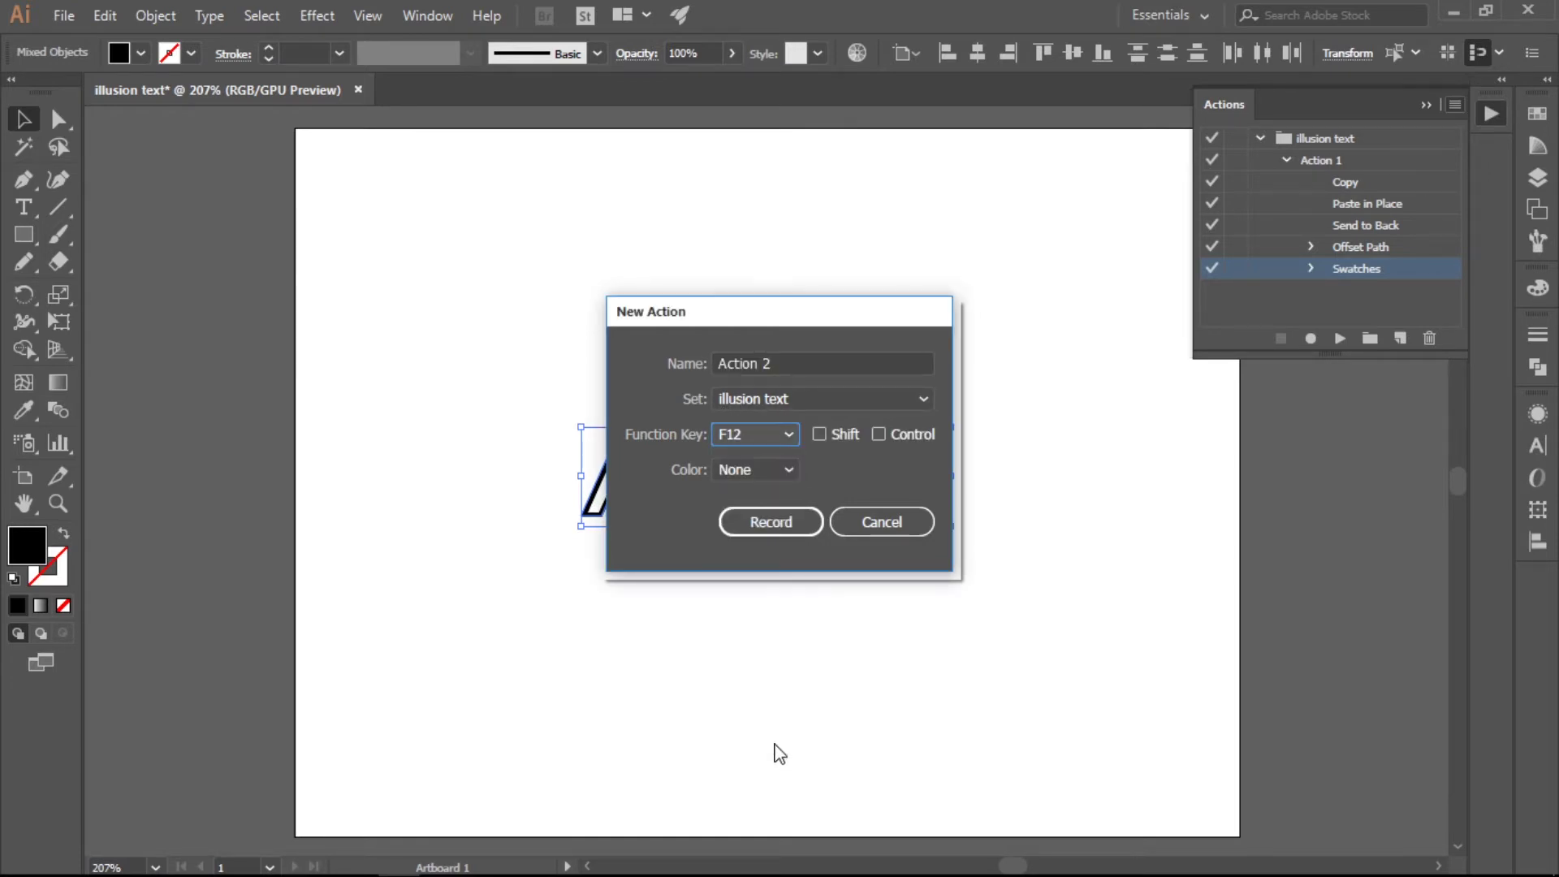
click(821, 435)
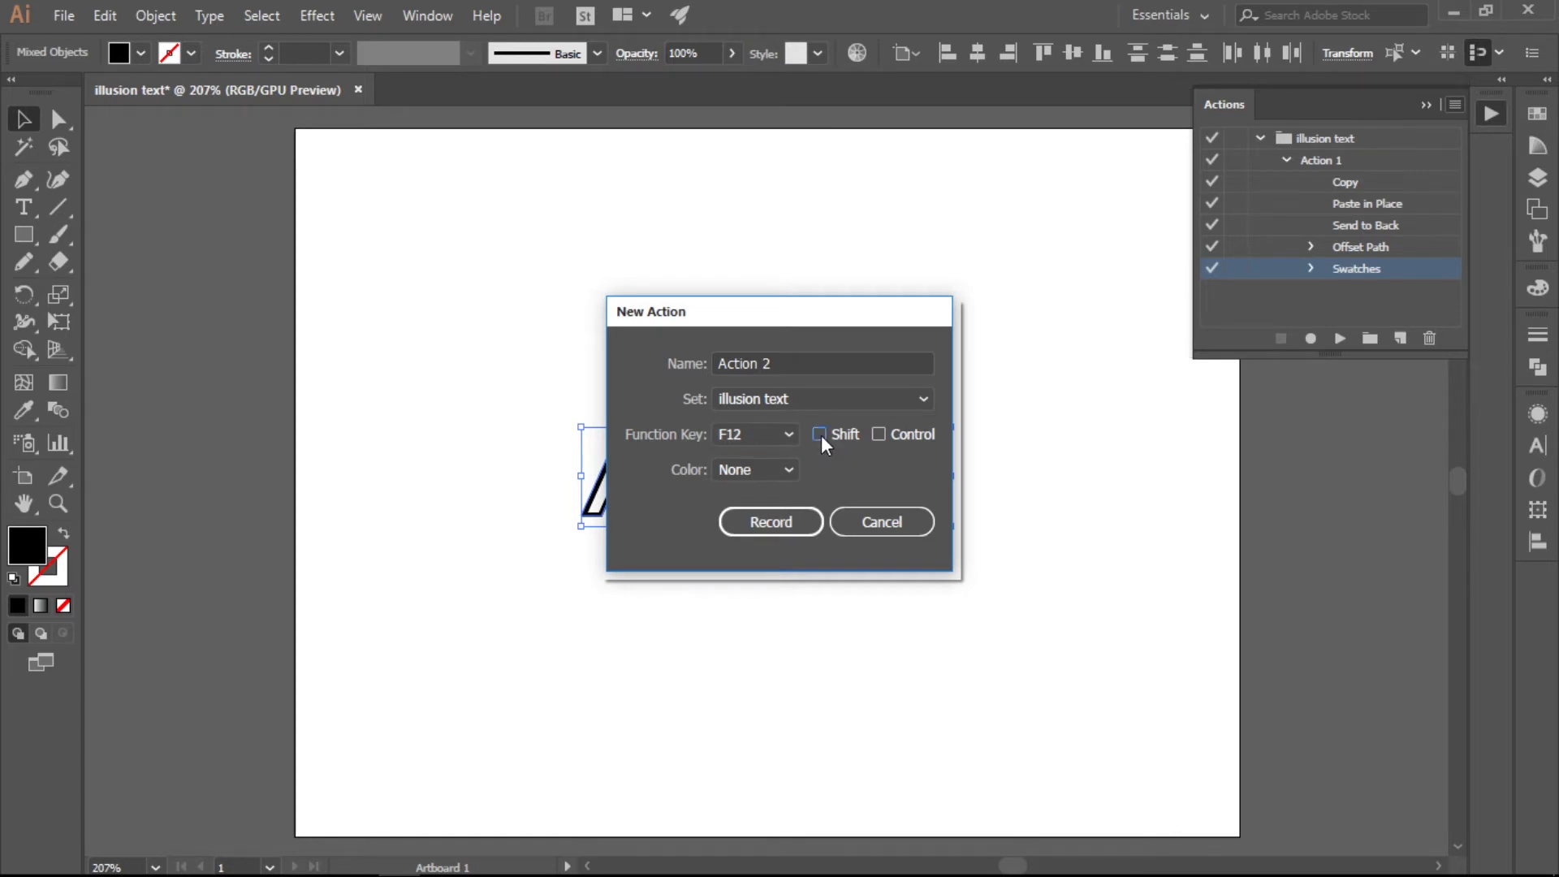
click(772, 521)
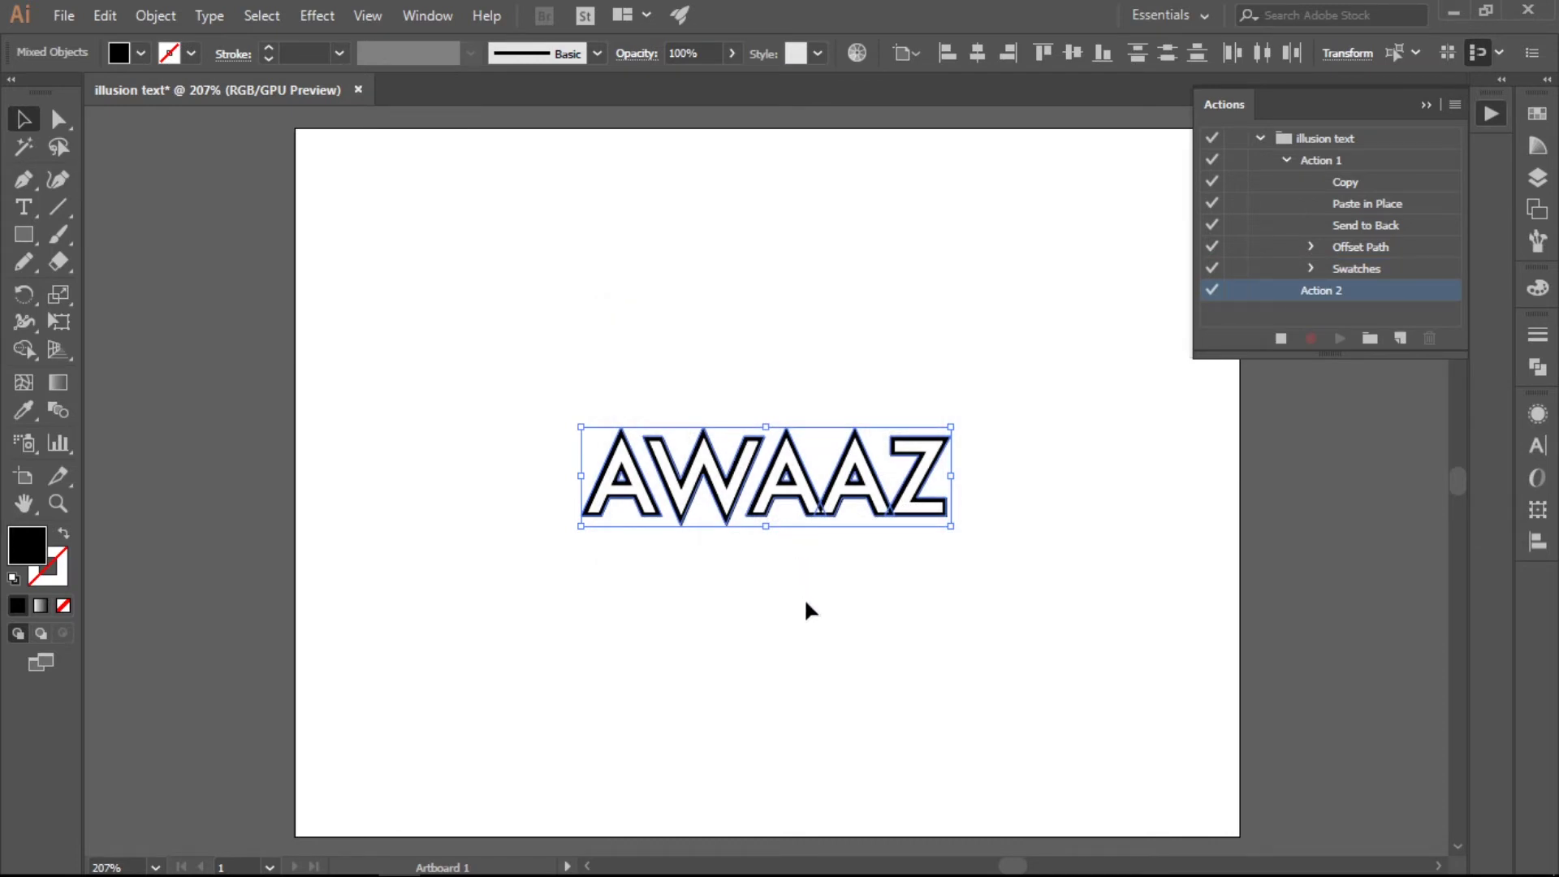
Copy the selected black letters, paste them in place, and send the duplicate to the back with a white fill
key(ctrl+c)
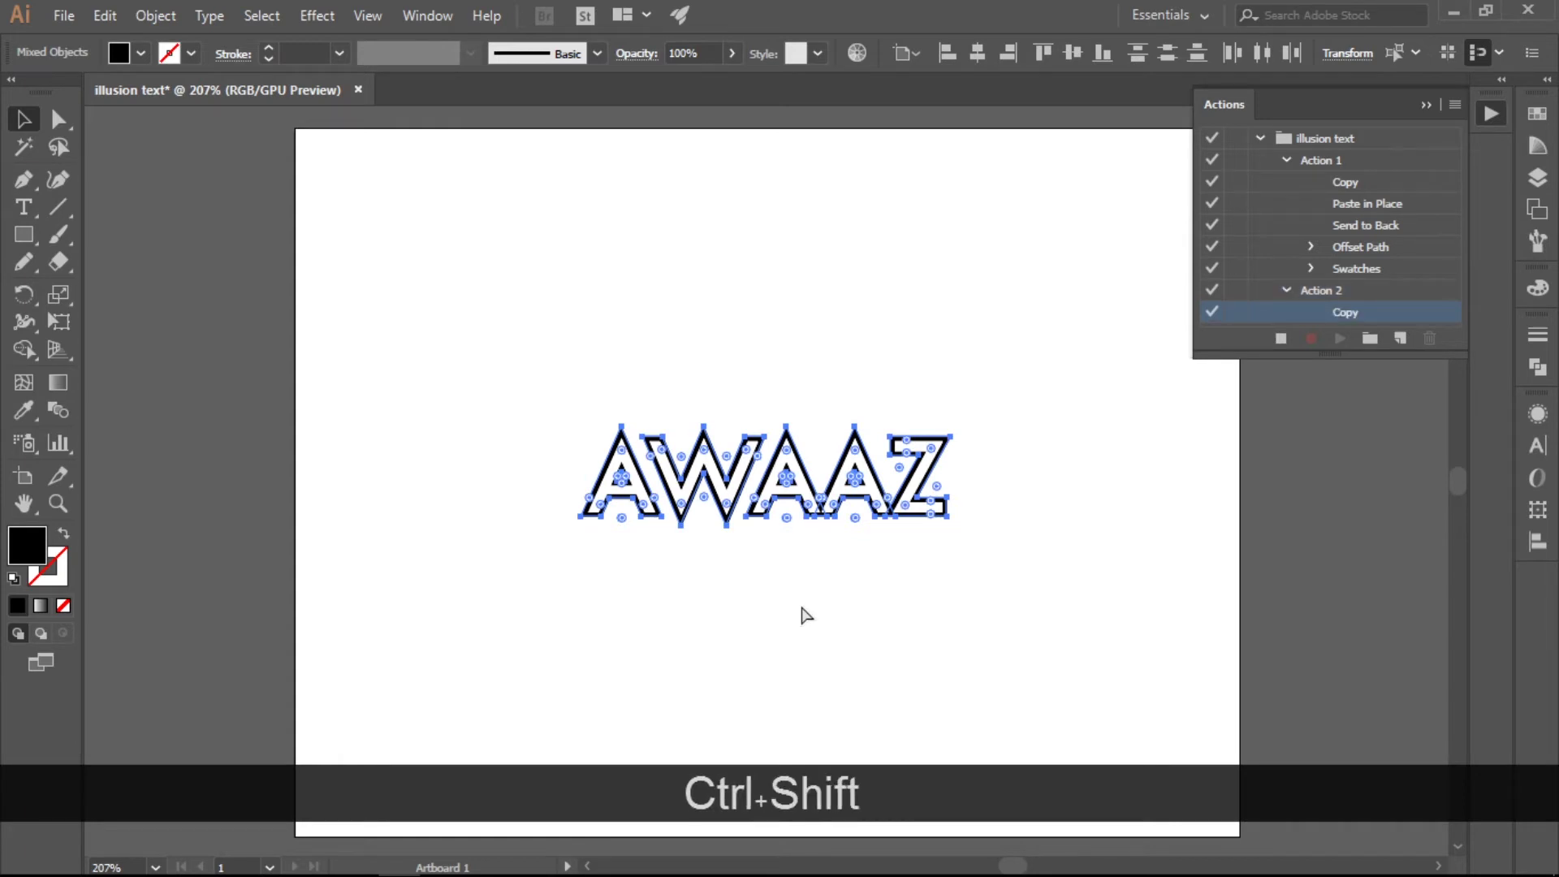
key(ctrl+shift+v)
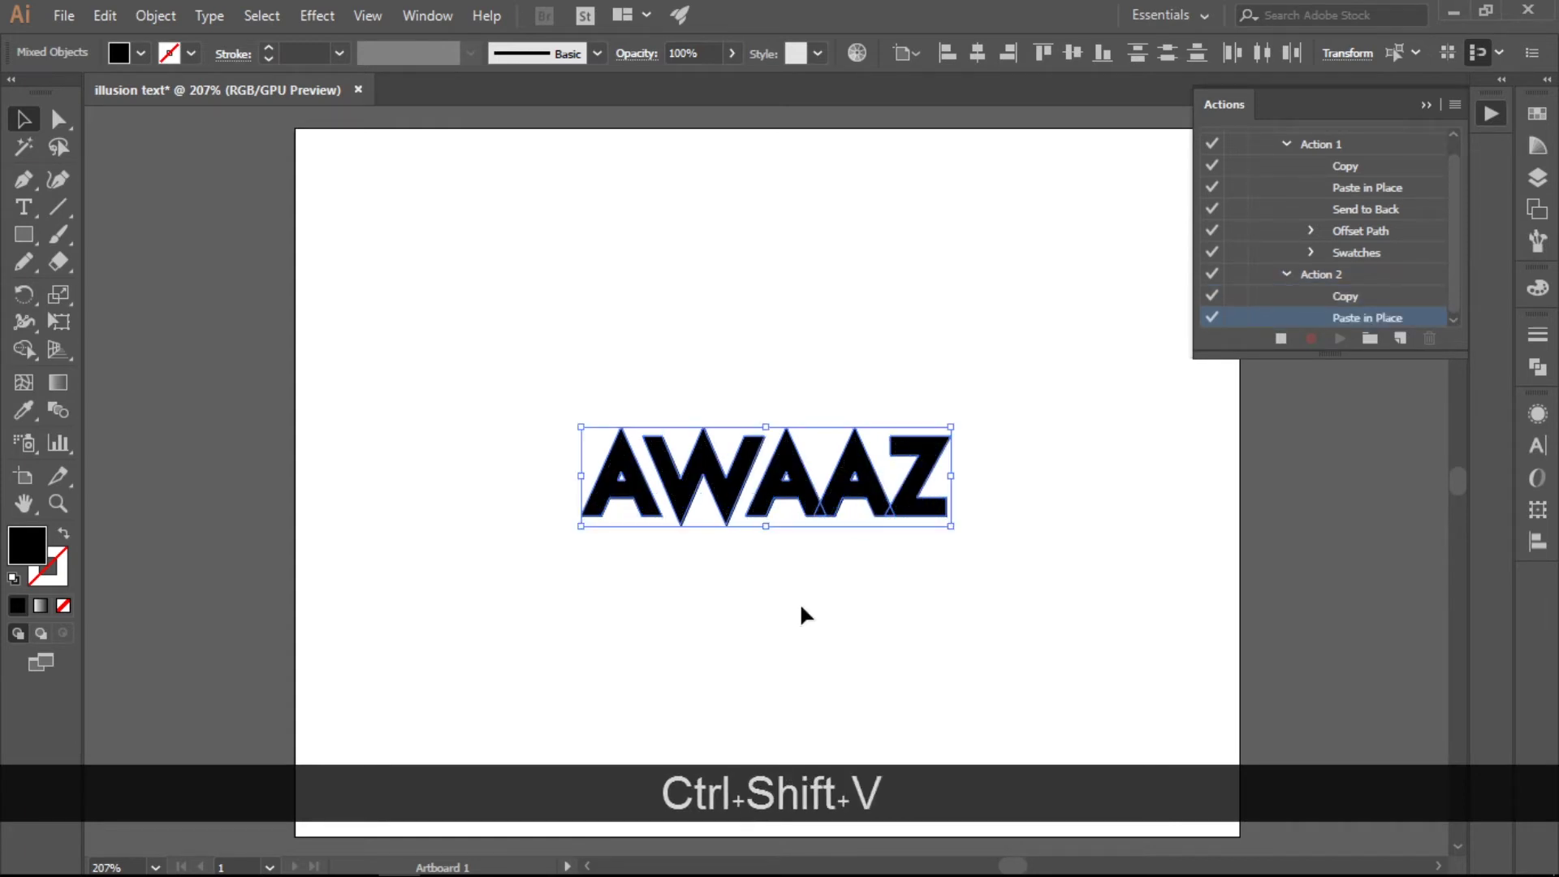
click(152, 19)
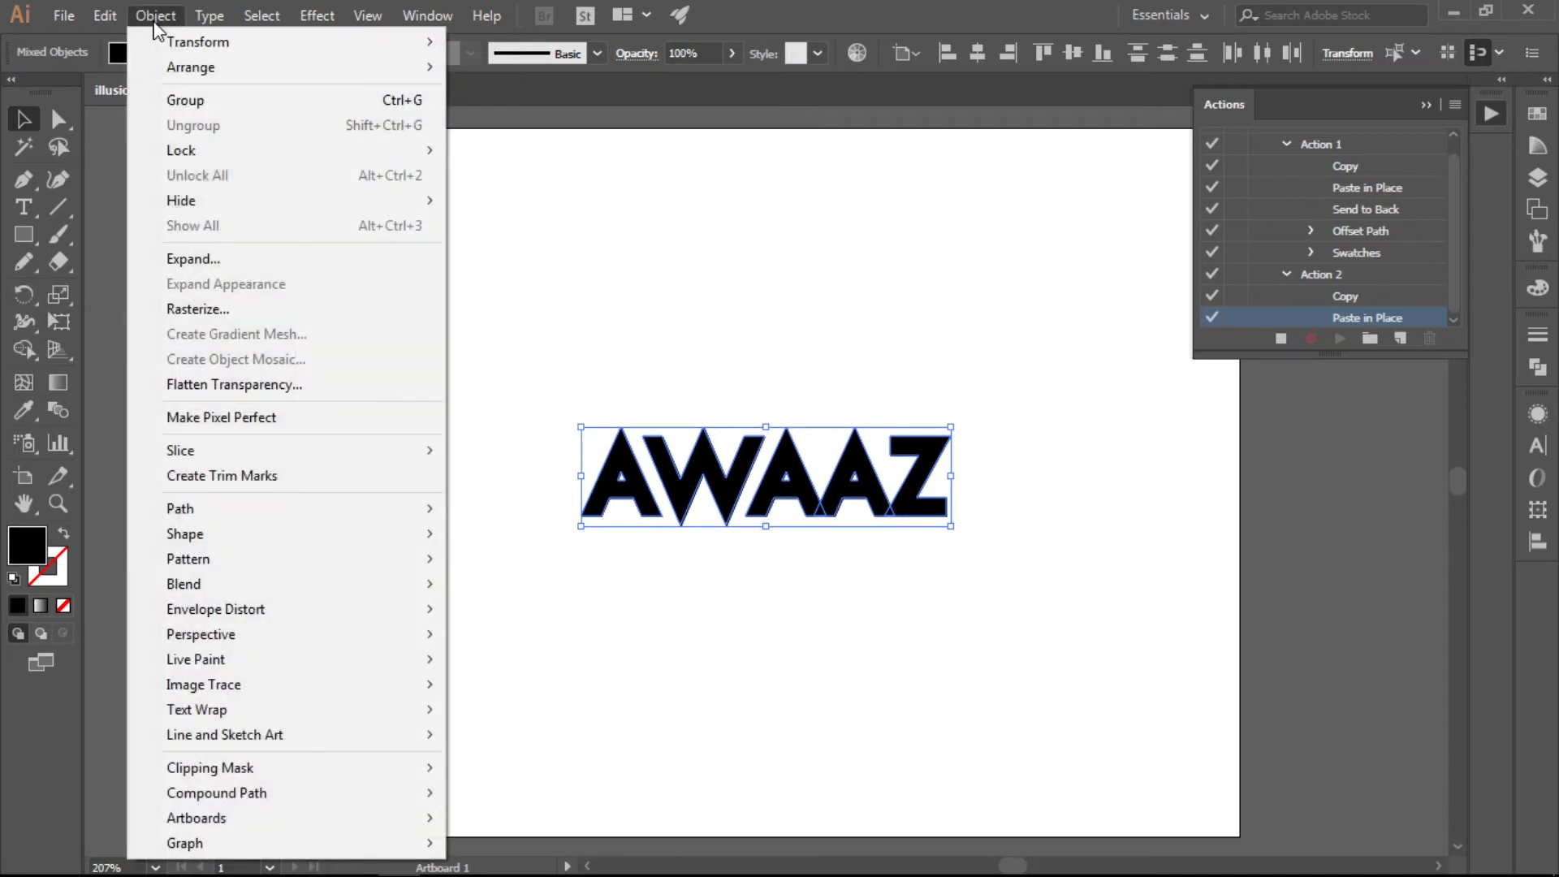
mouse_move(172, 69)
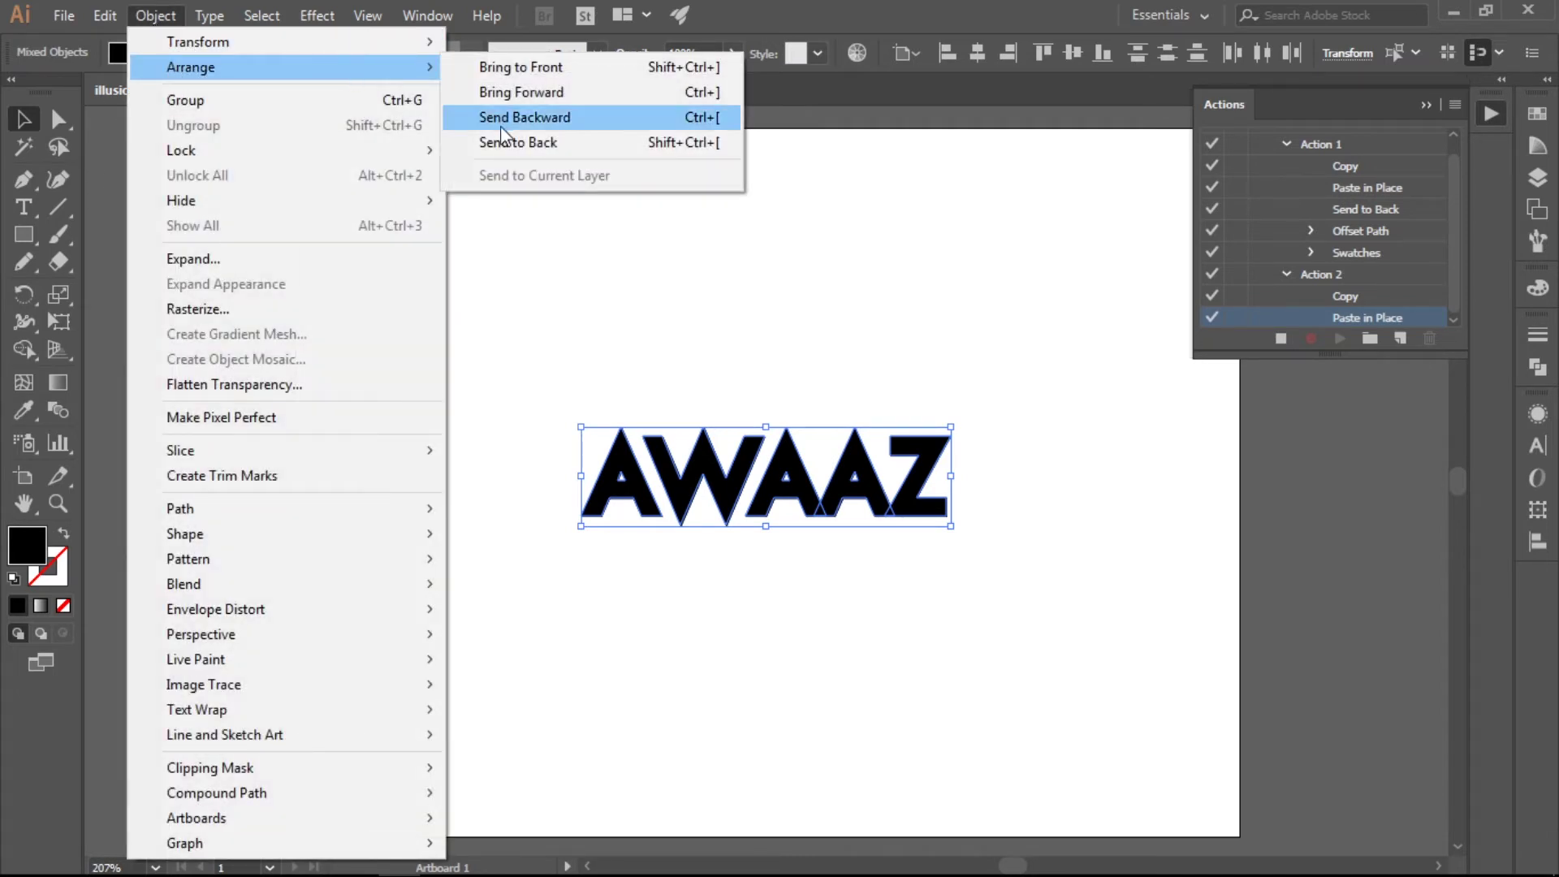
click(518, 142)
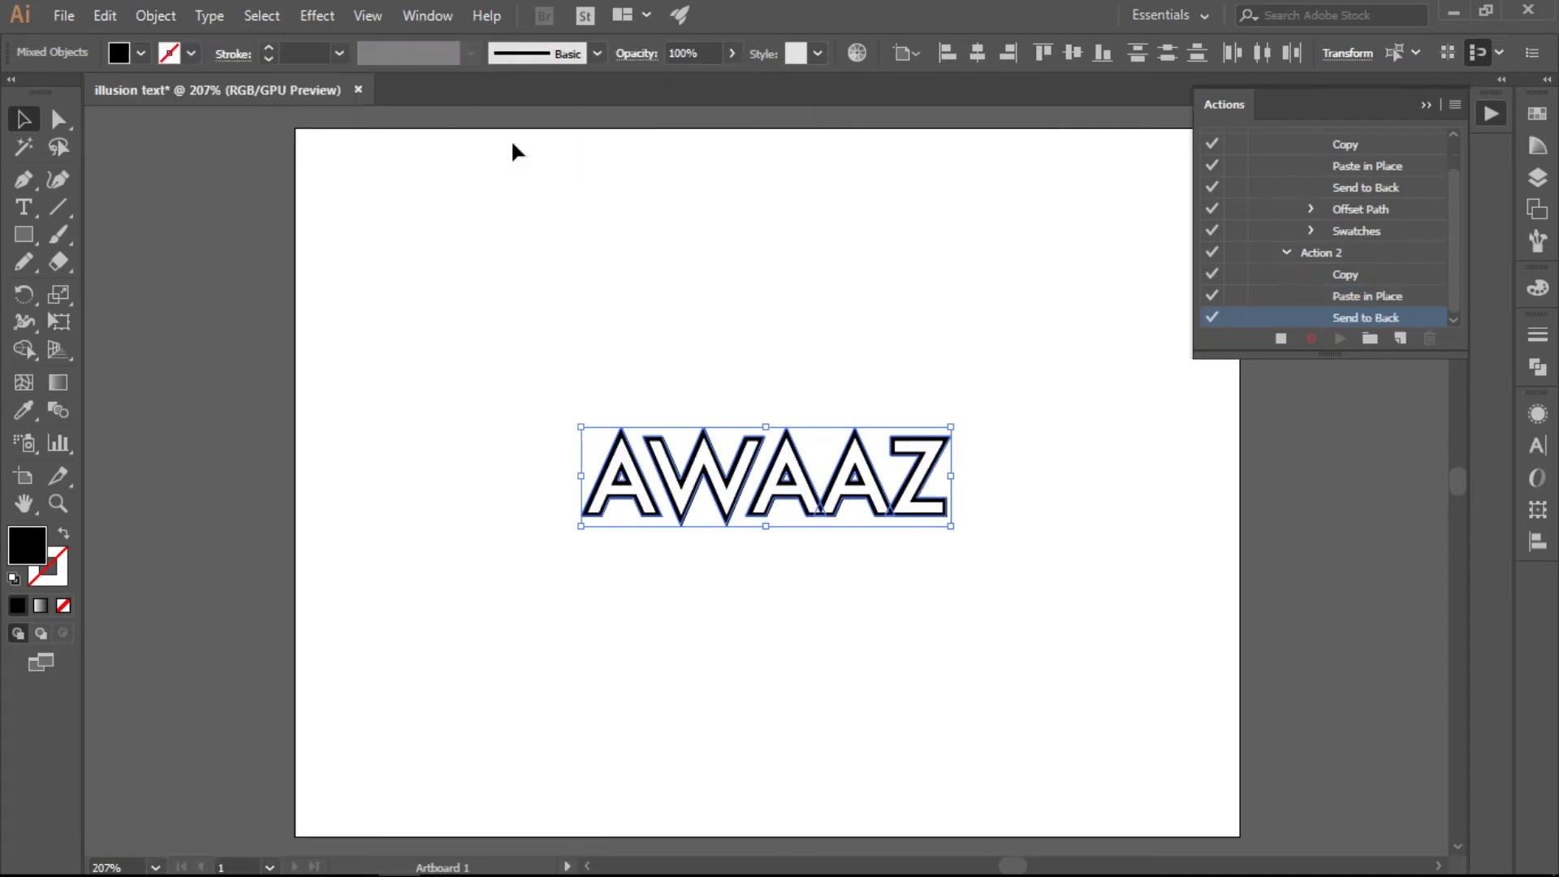
click(141, 54)
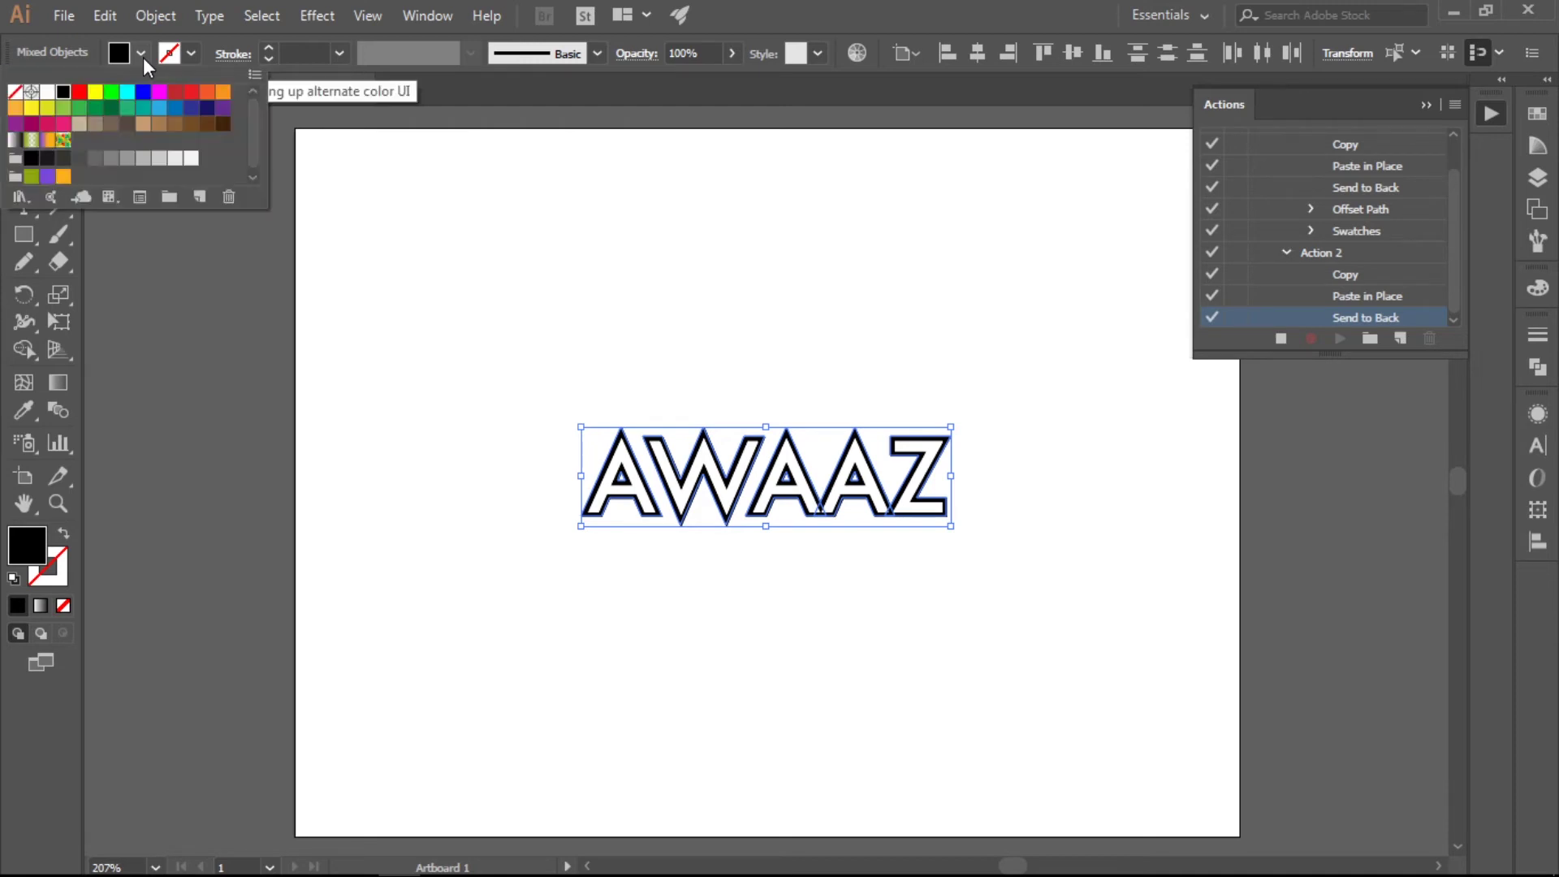
click(46, 93)
Offset the white copy's path by 2 px with miter joins and a miter limit of 4, and stop recording
click(171, 23)
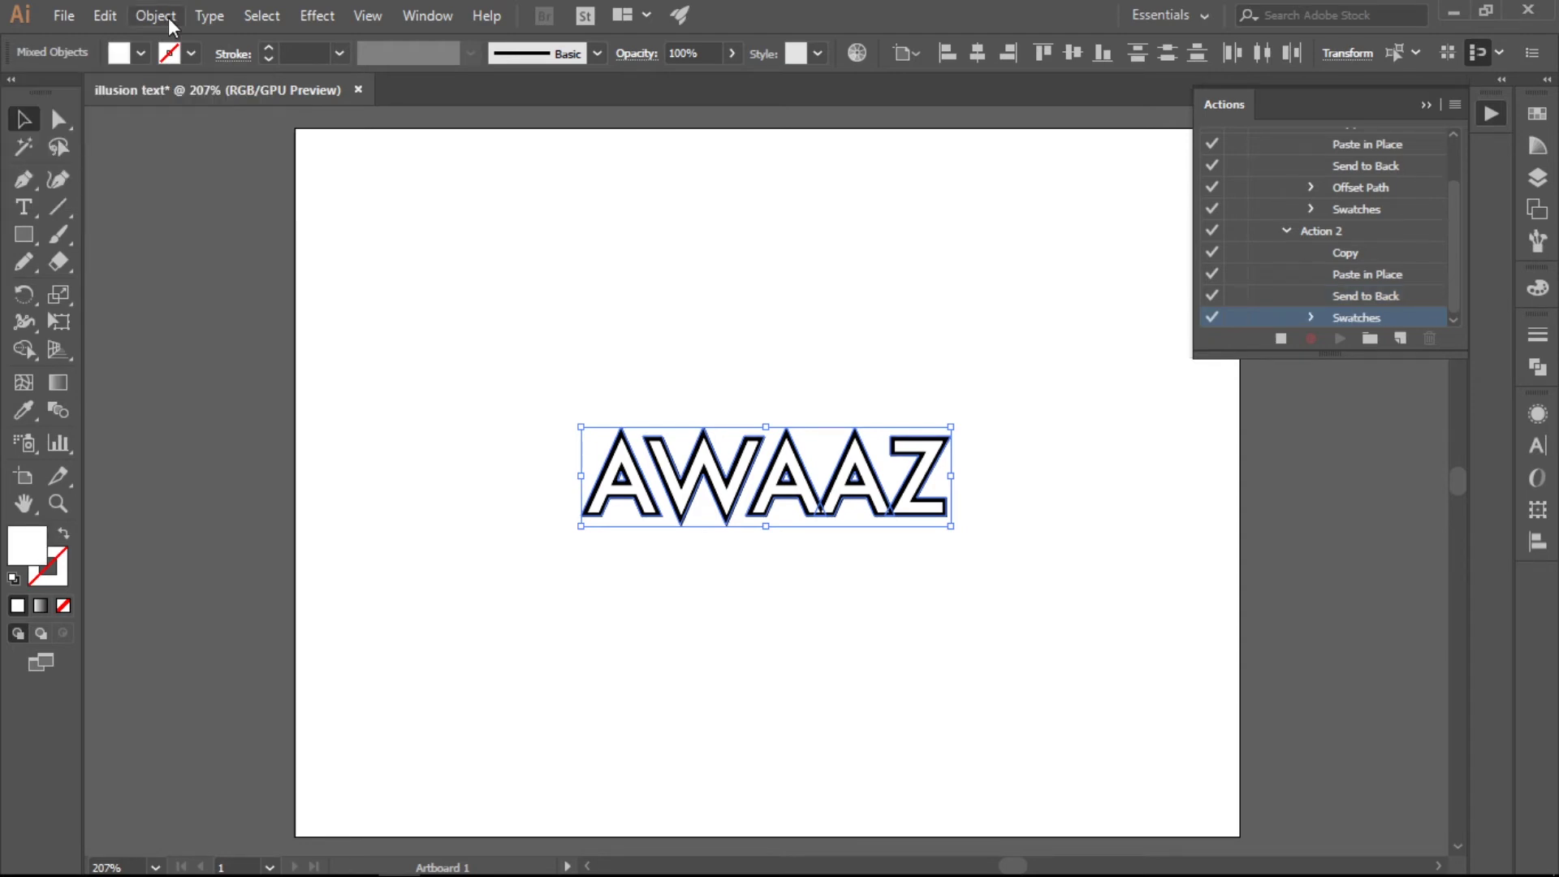
click(170, 20)
mouse_move(271, 526)
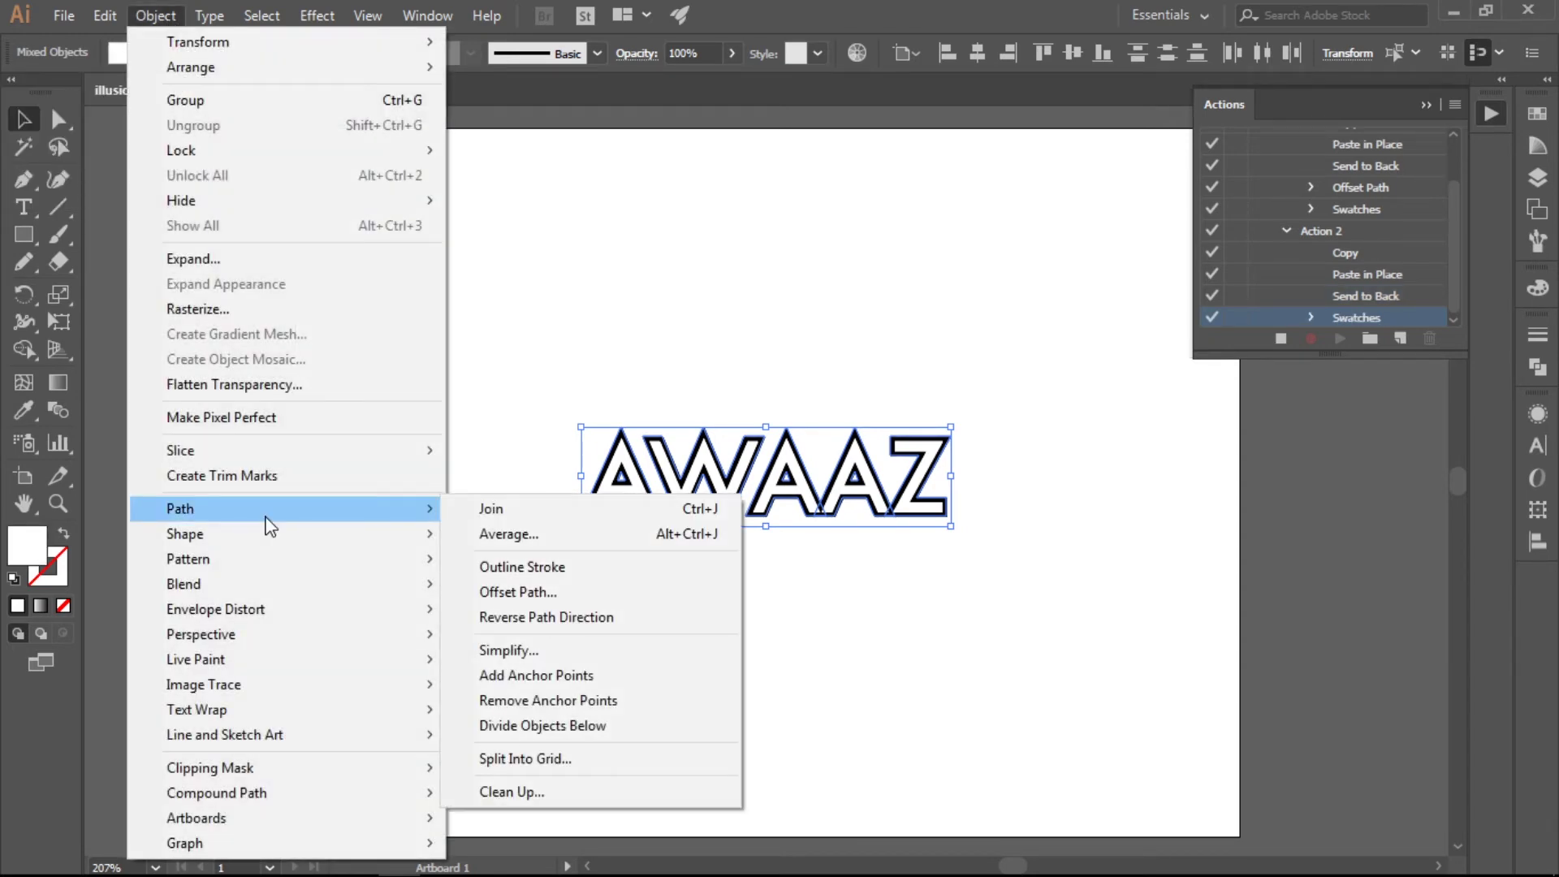
click(468, 592)
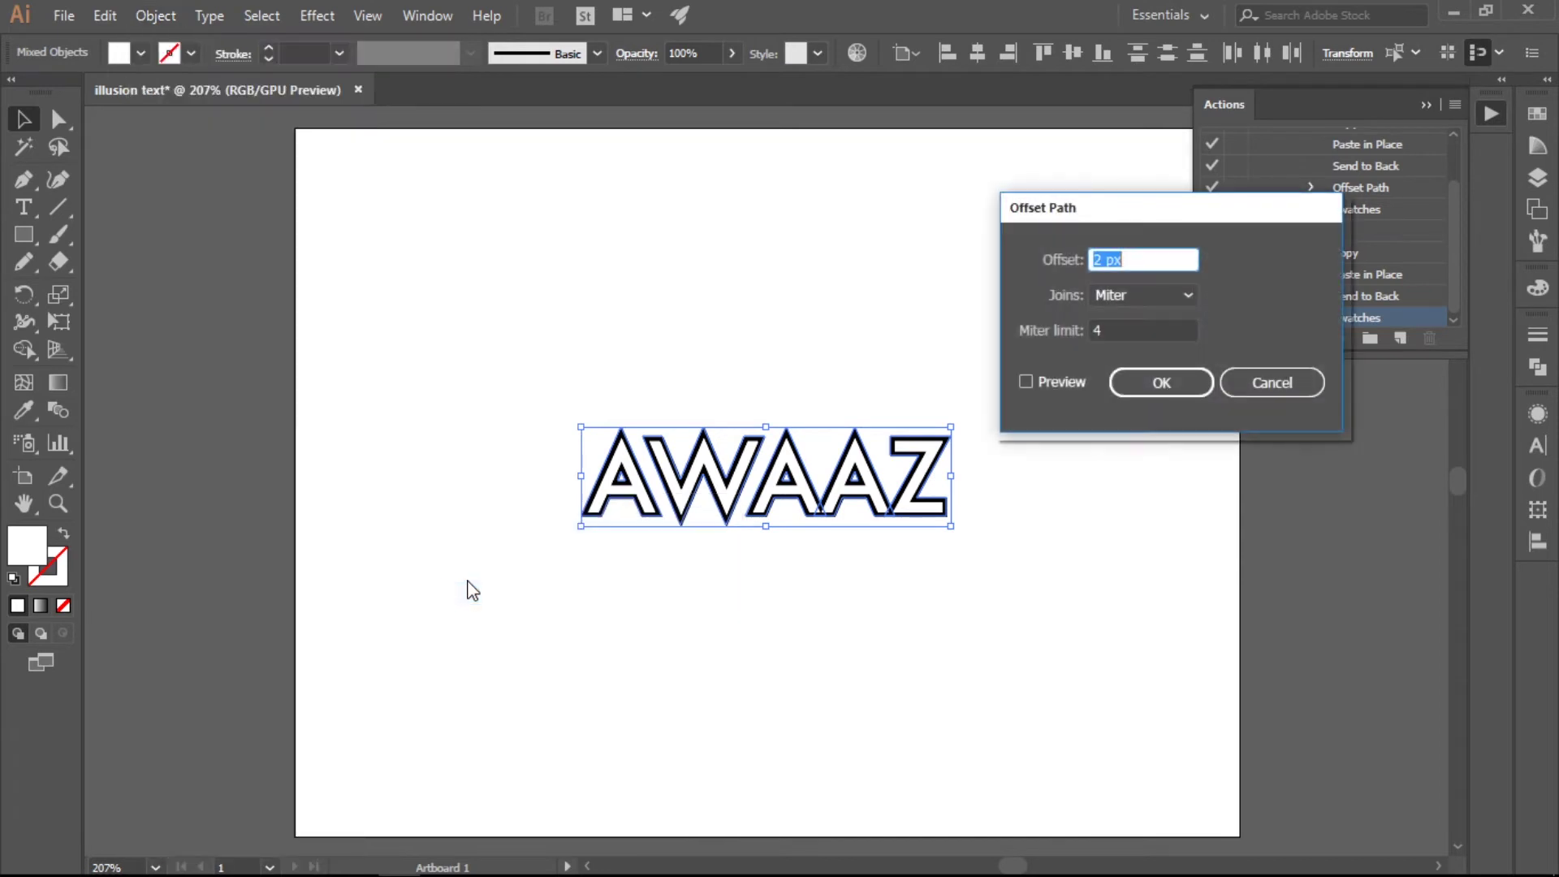
click(1054, 382)
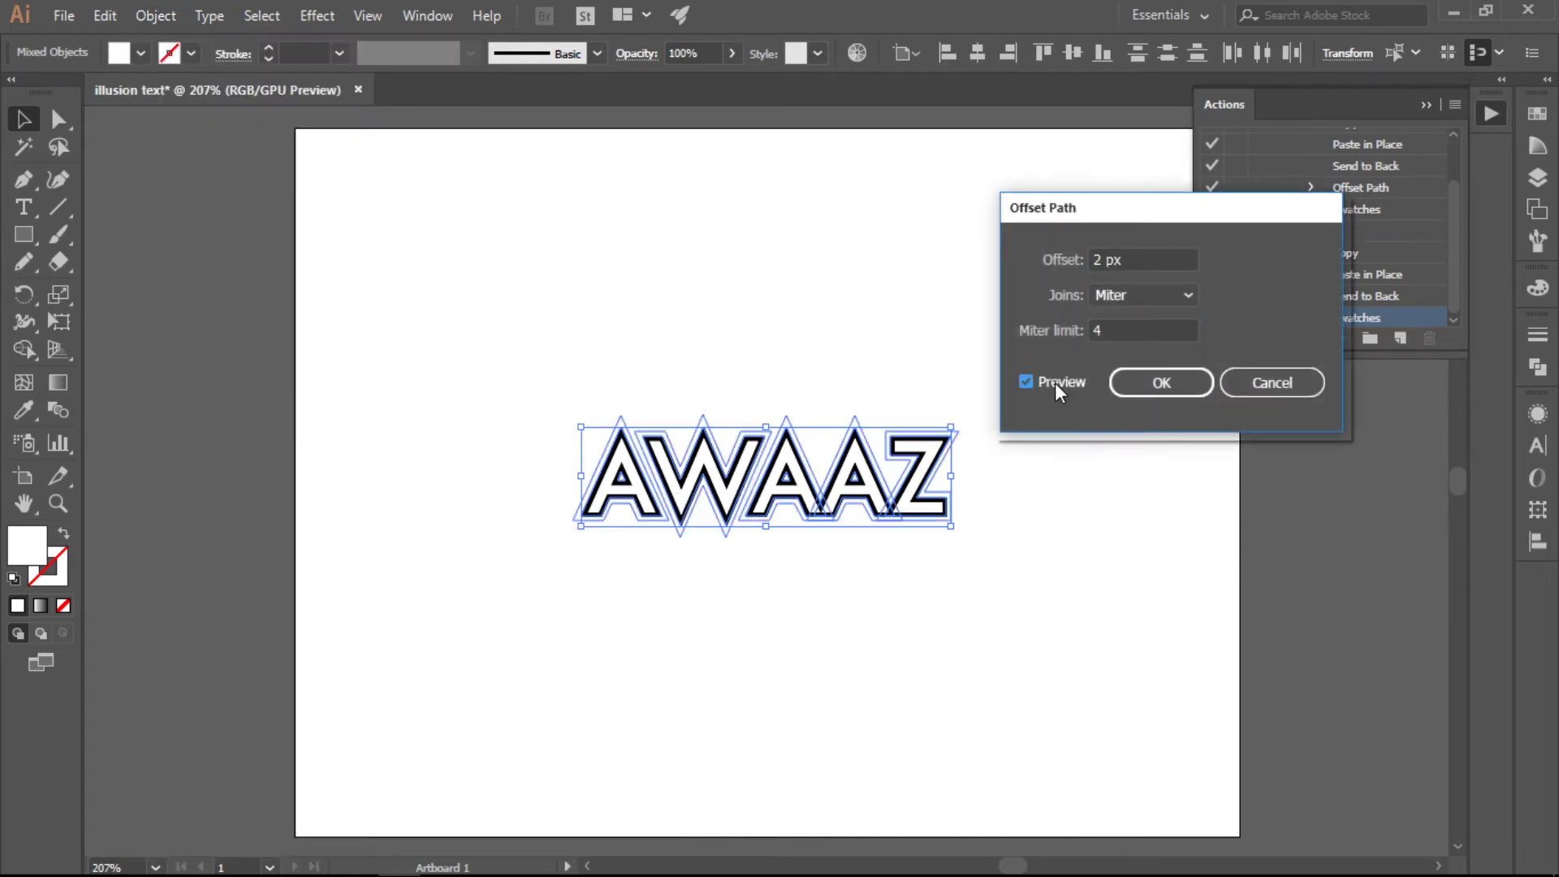
click(1153, 385)
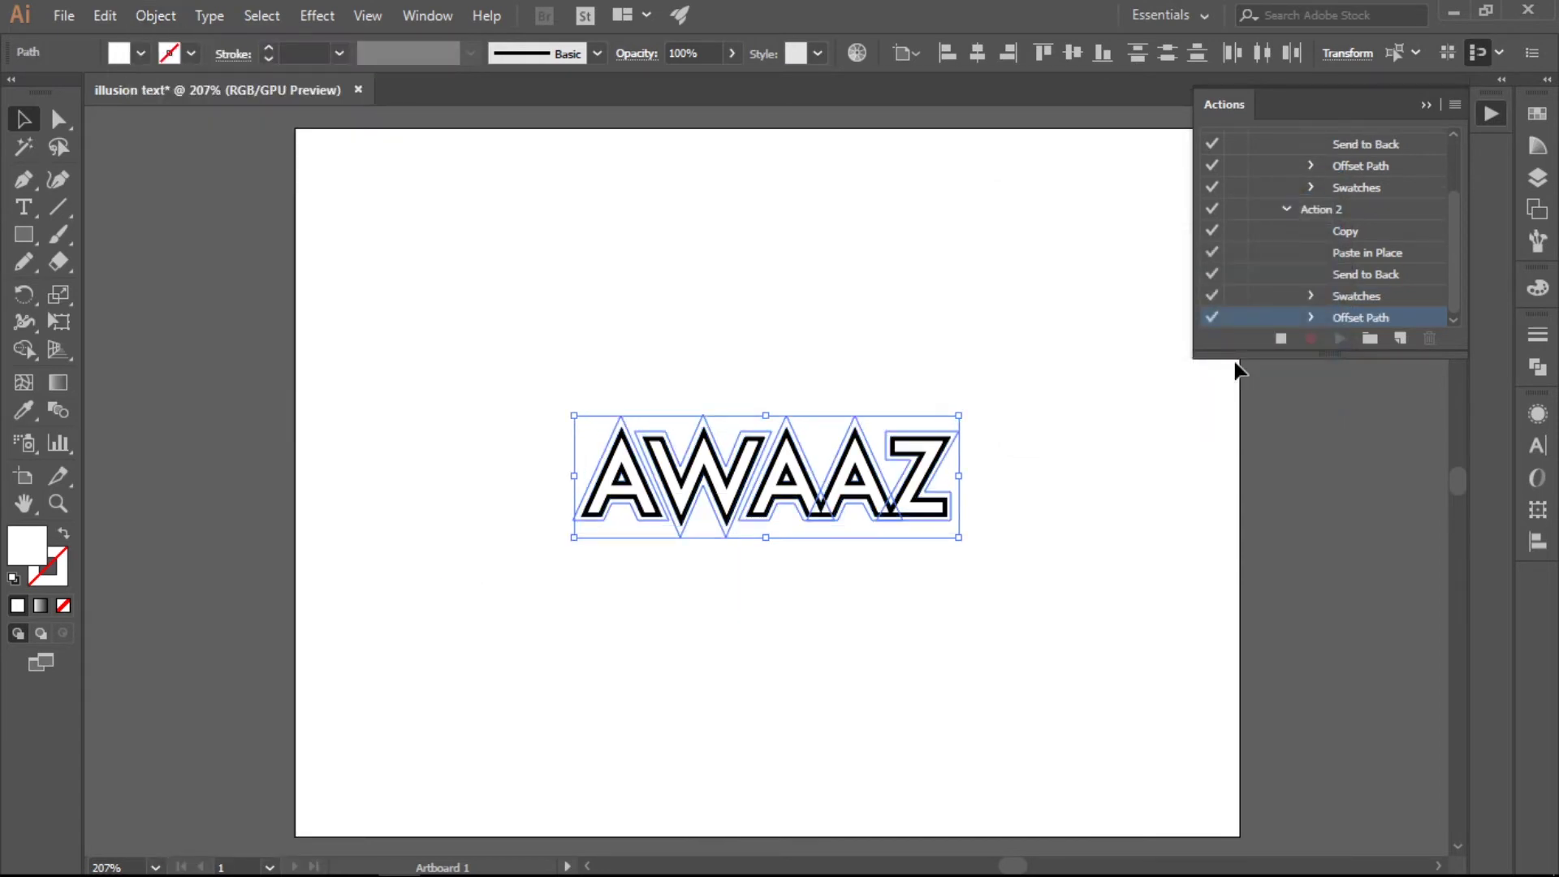
click(1282, 342)
Enlarge the Actions list and play Action 1 and Action 2 alternately, twice each, on the selected letters
drag(1454, 220, 1453, 205)
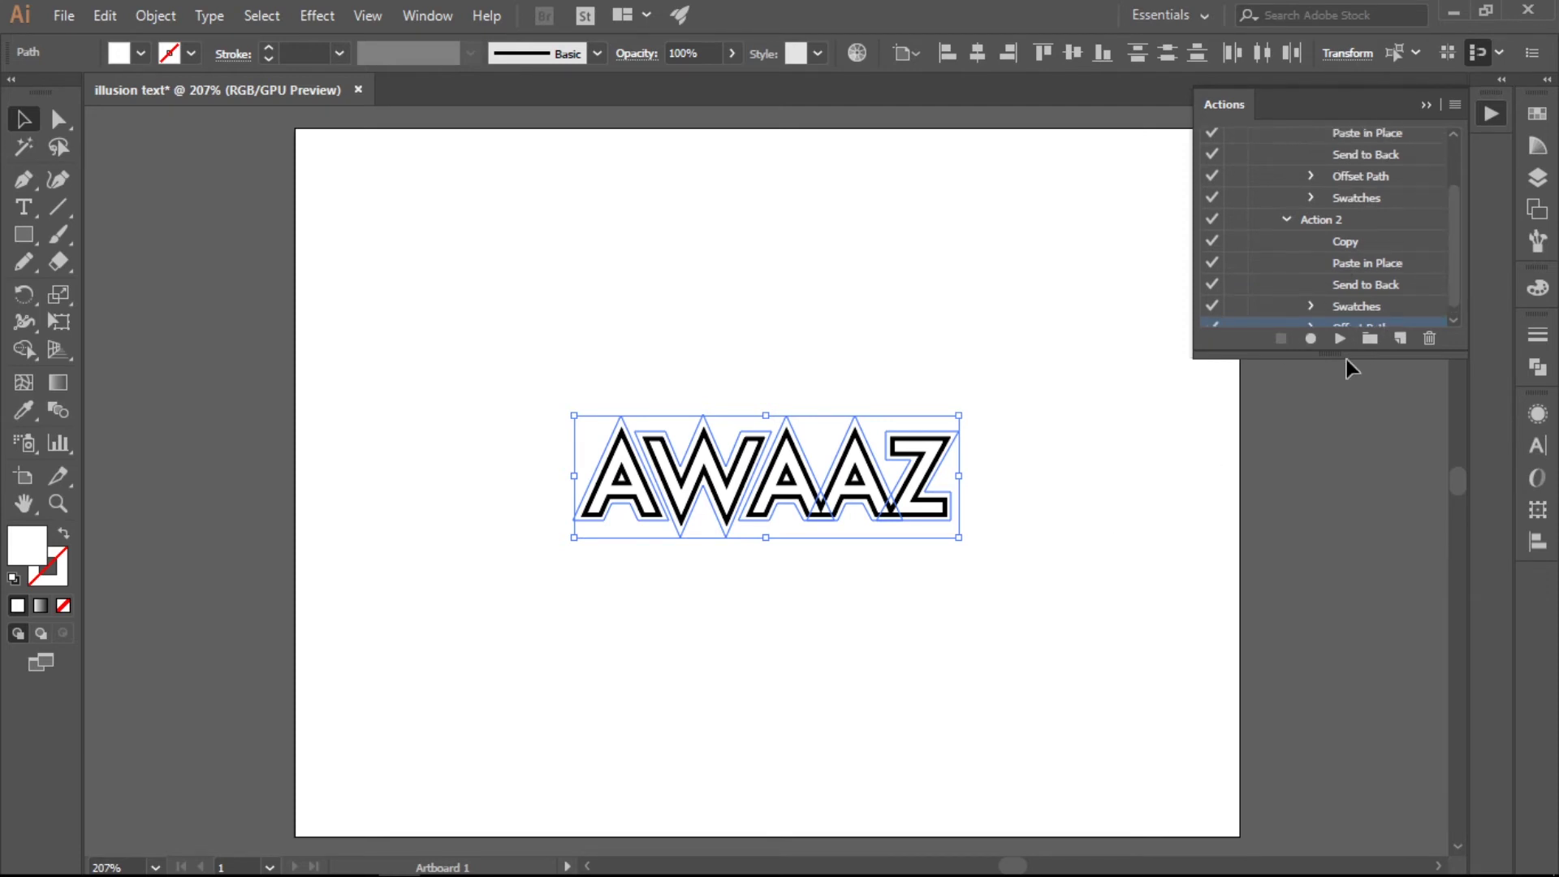
drag(1346, 357, 1347, 509)
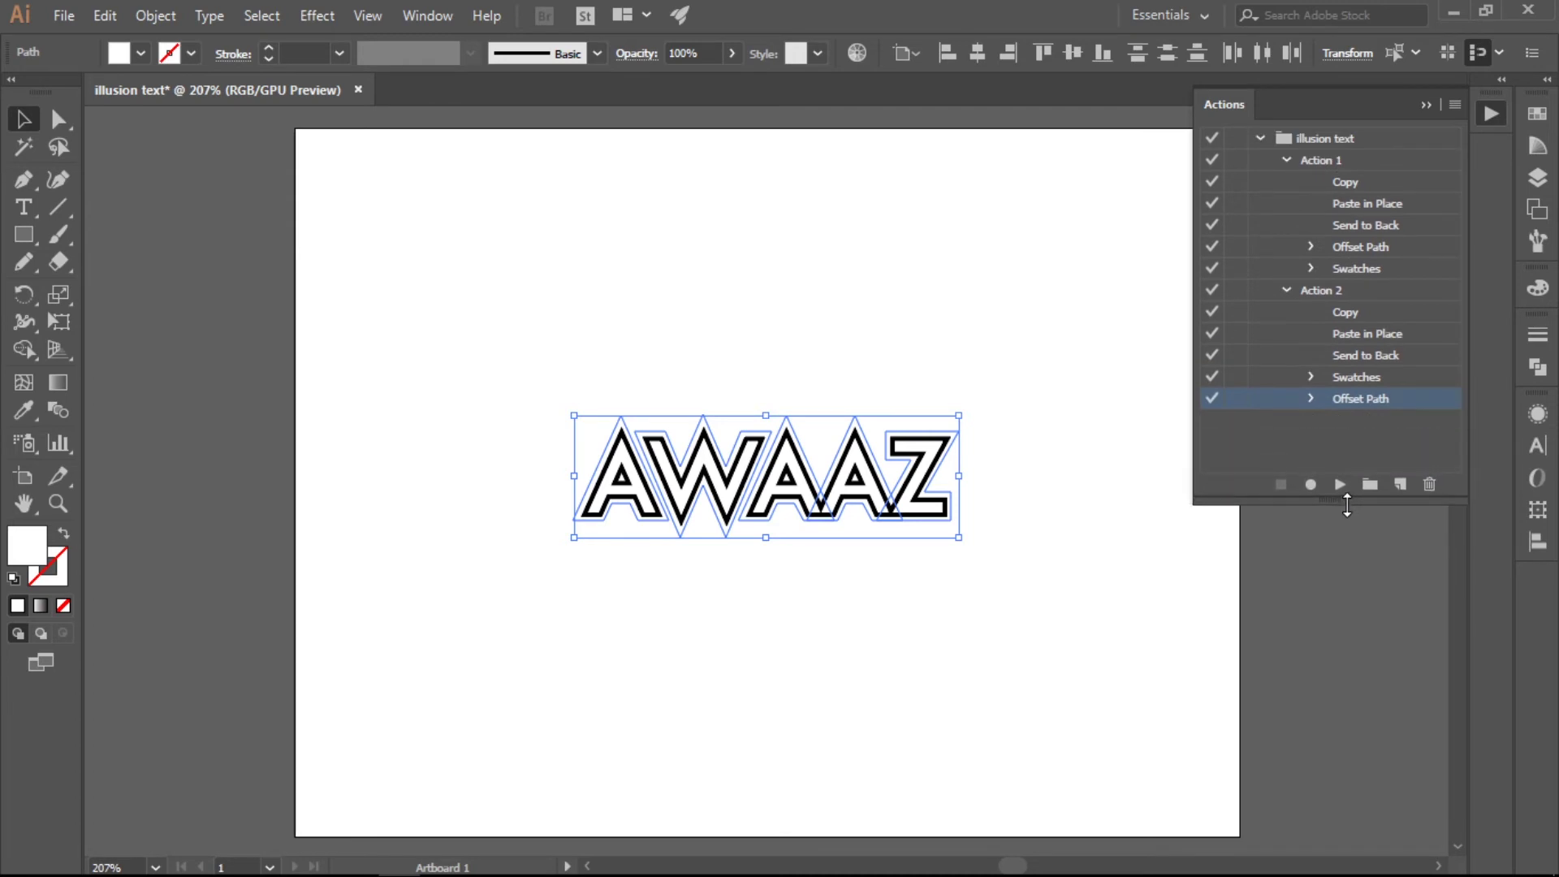
click(1330, 161)
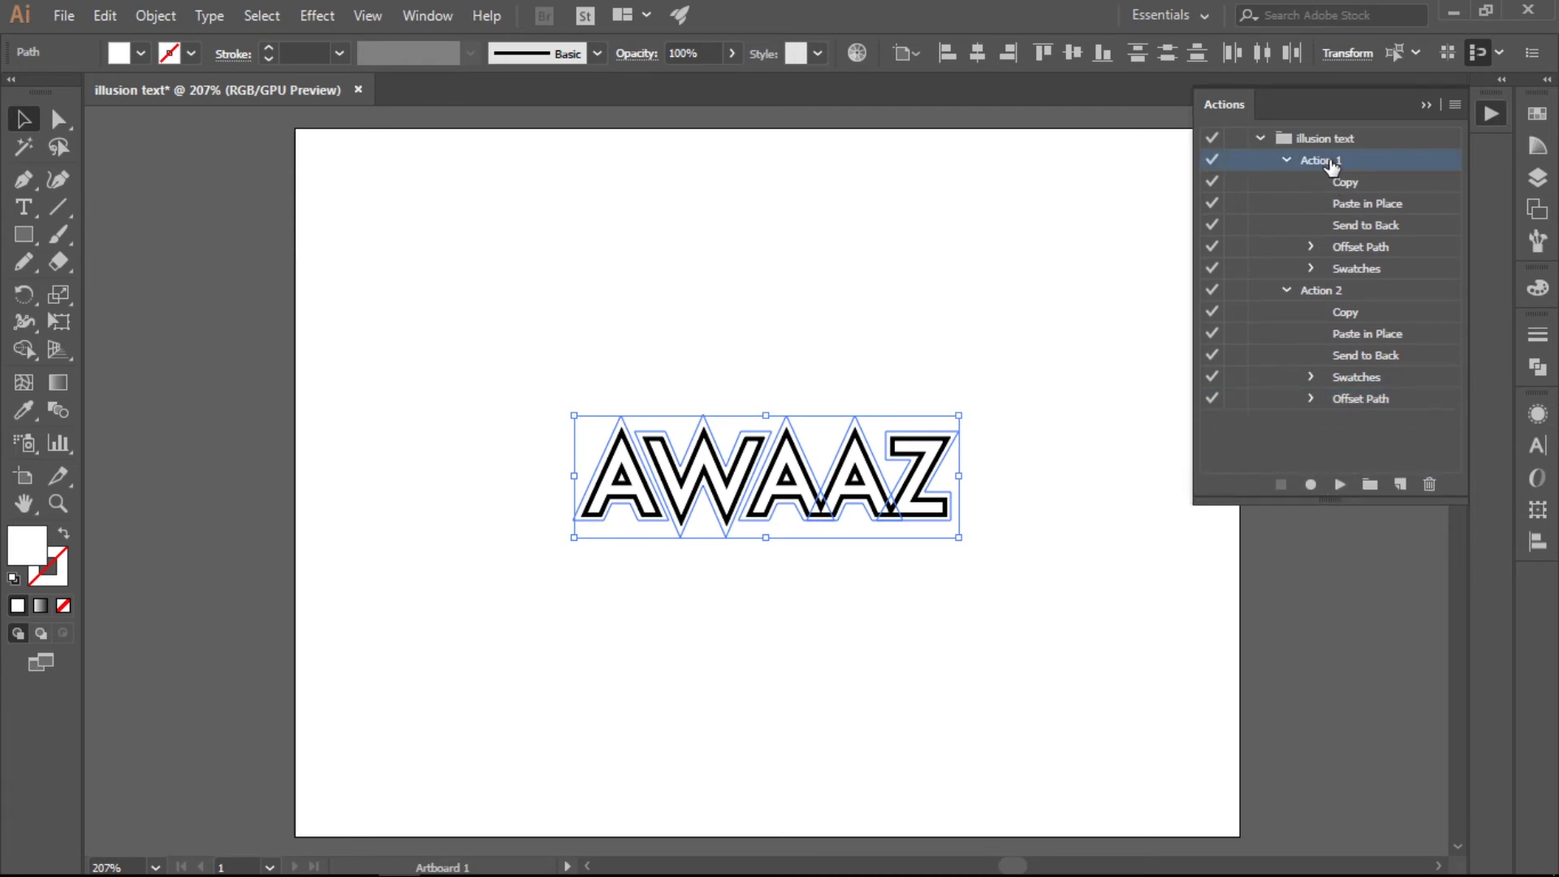
click(1339, 485)
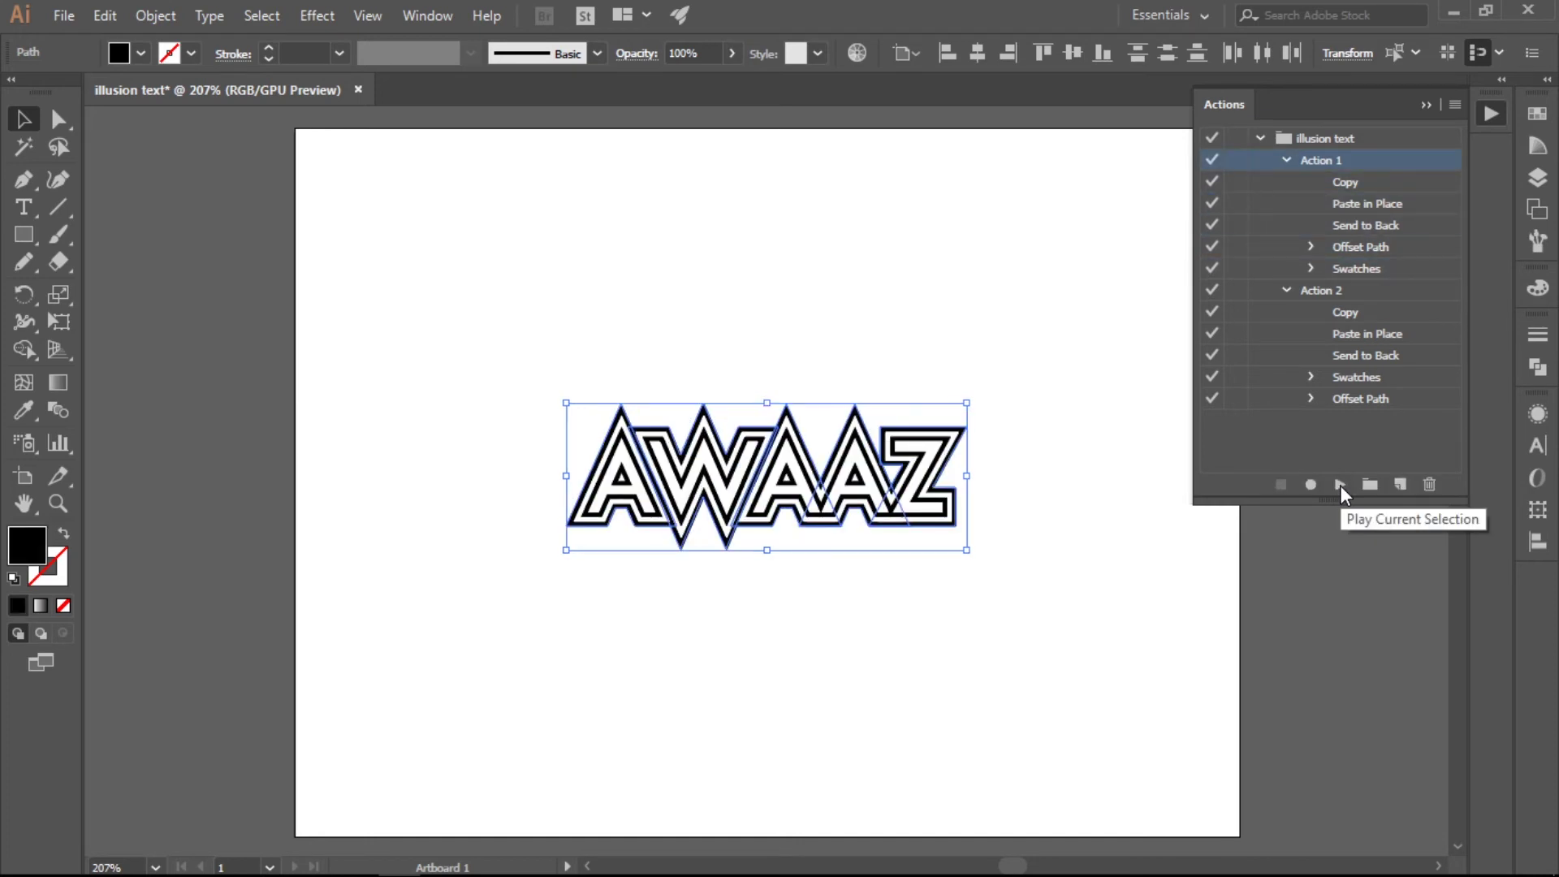
click(1328, 294)
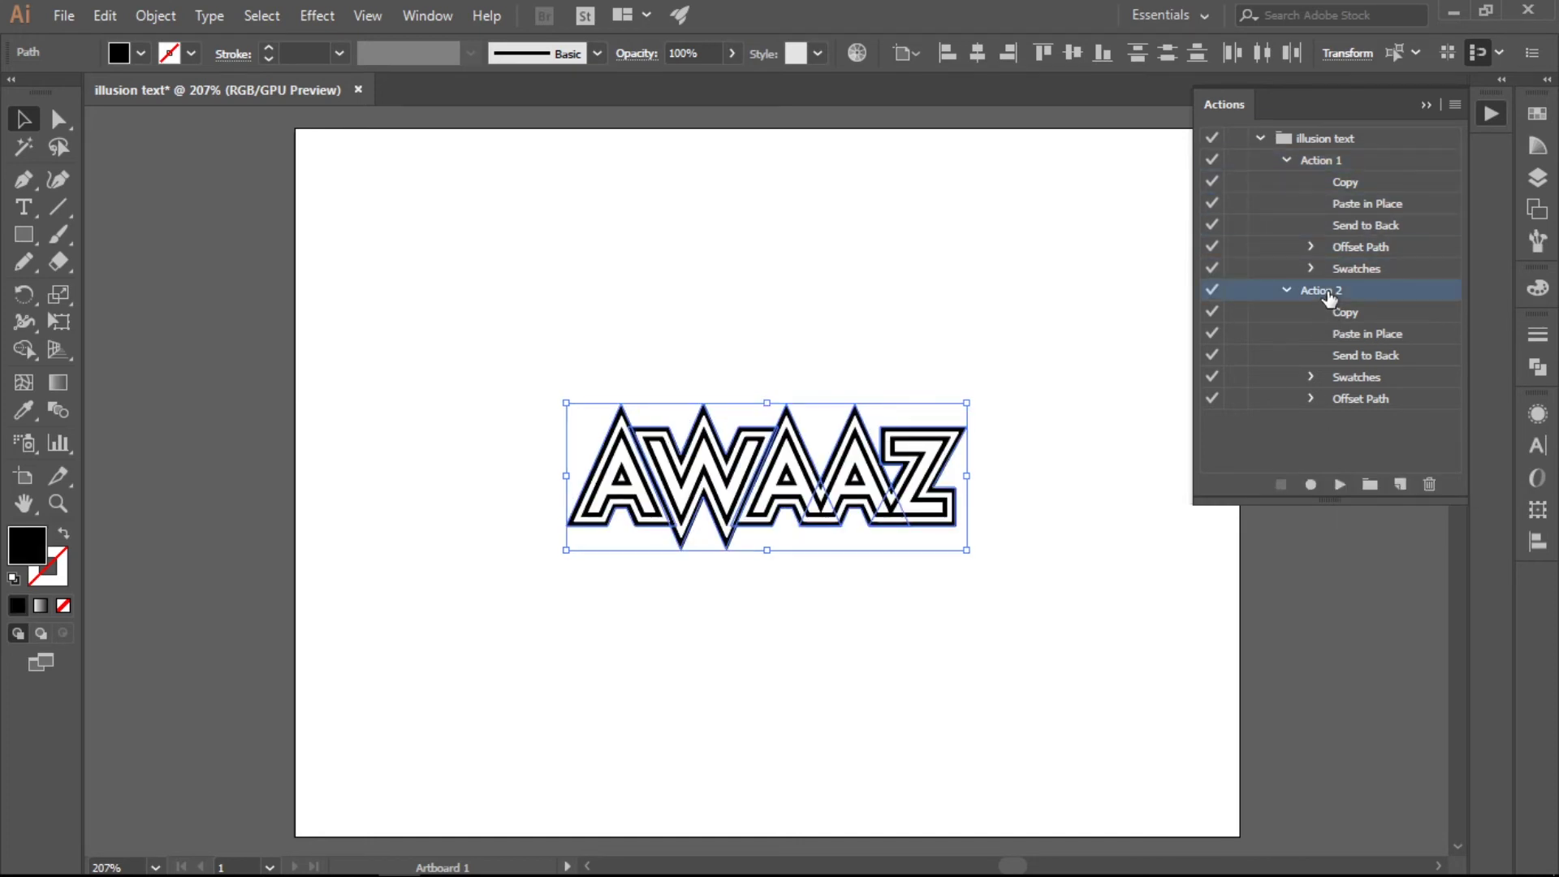
click(1341, 483)
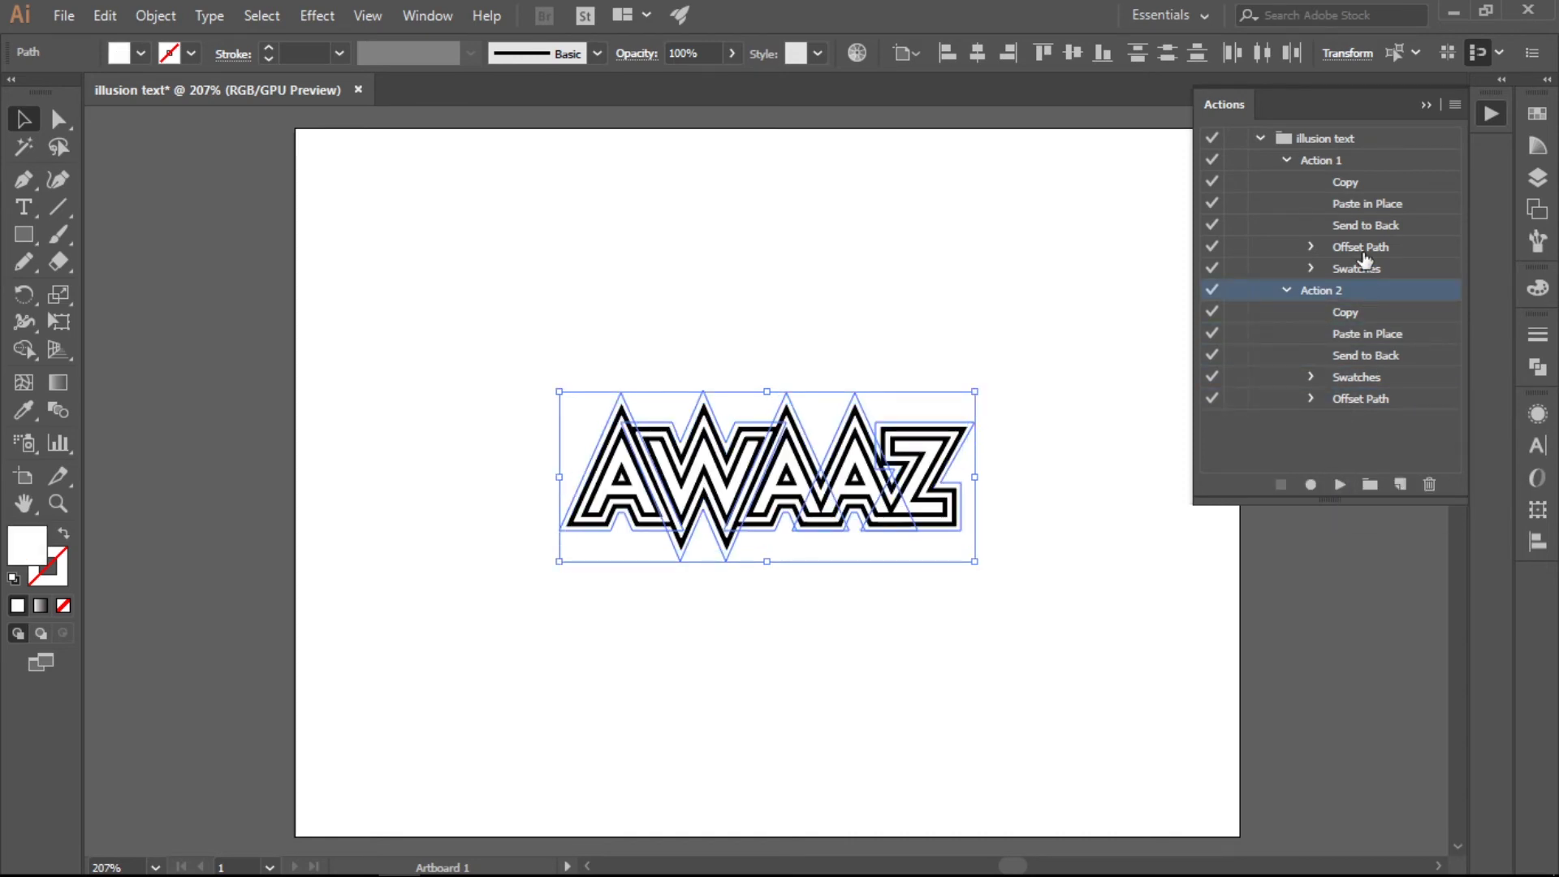
click(1346, 165)
click(1339, 481)
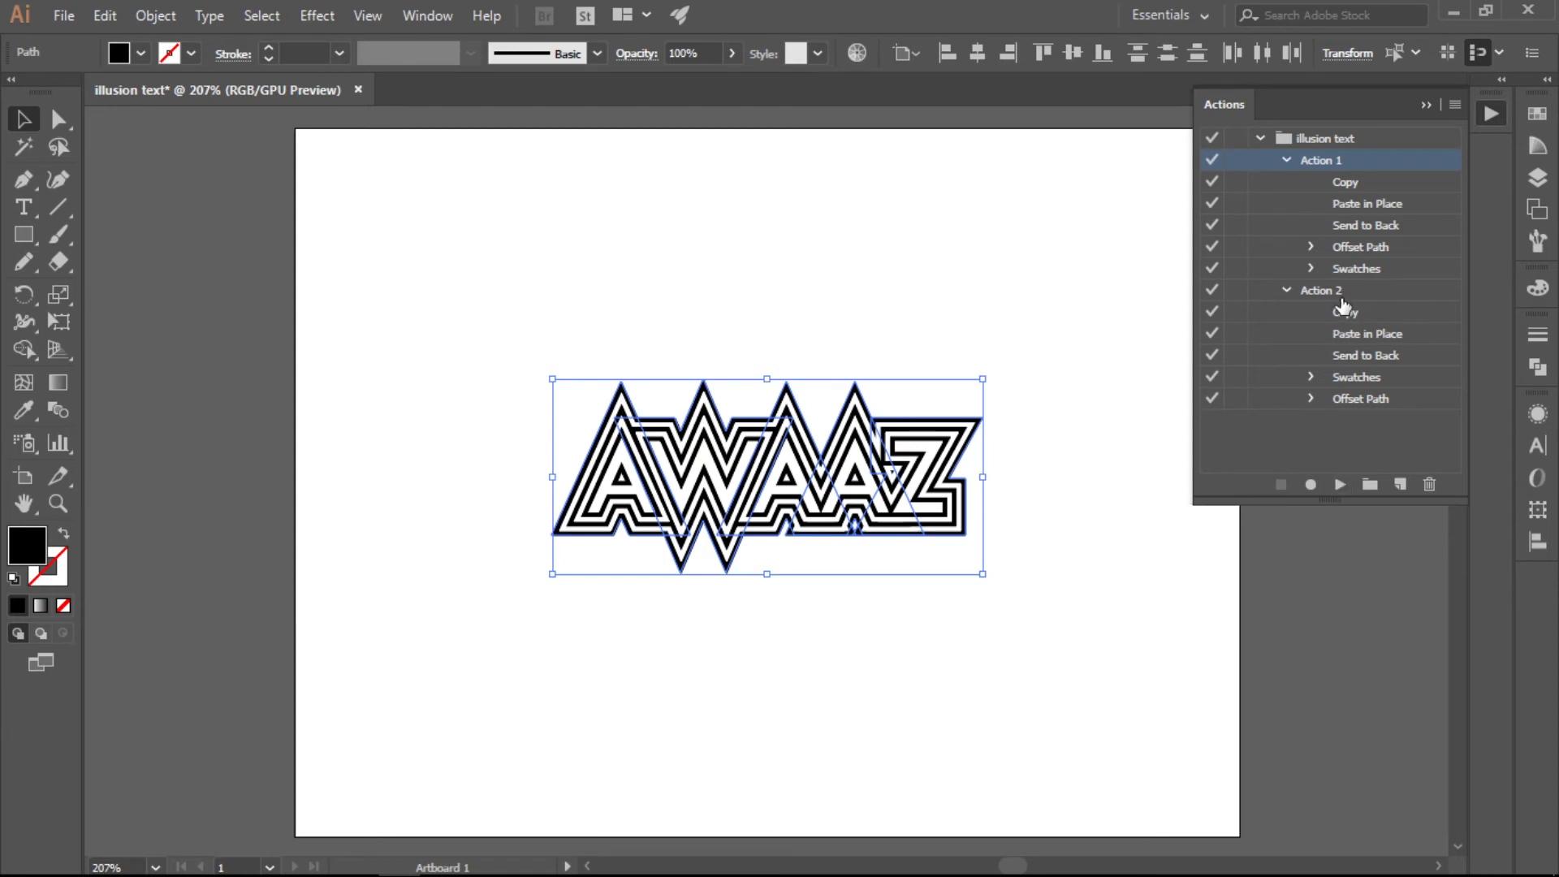
click(1342, 295)
click(1341, 480)
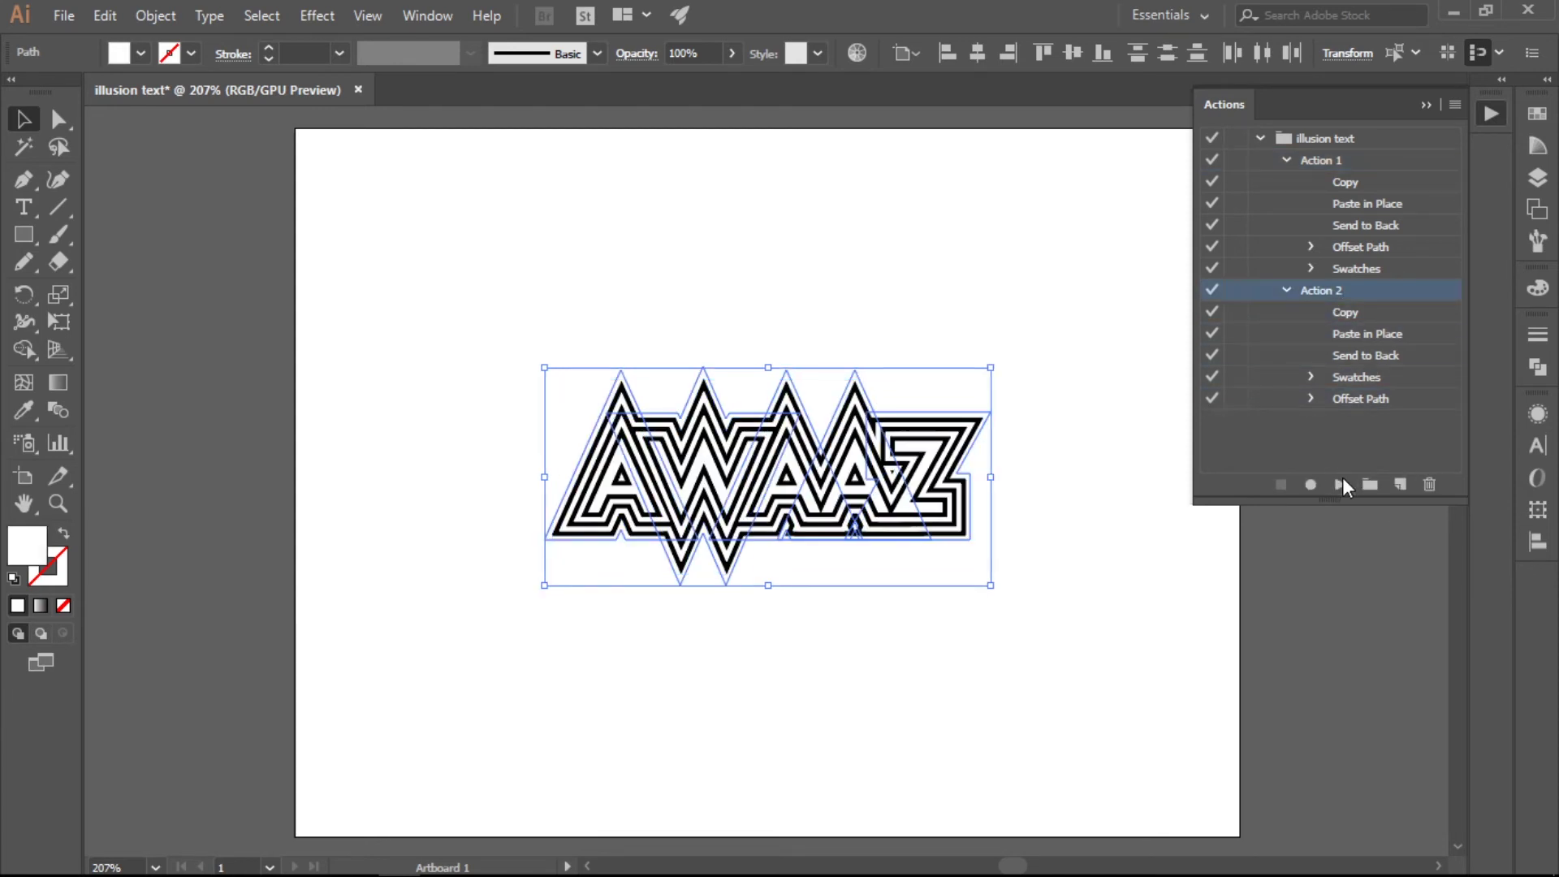
Keep playing Action 1 and Action 2 alternately until the black and white outlines extend past the artboard's top and bottom edges
key(shift+F11)
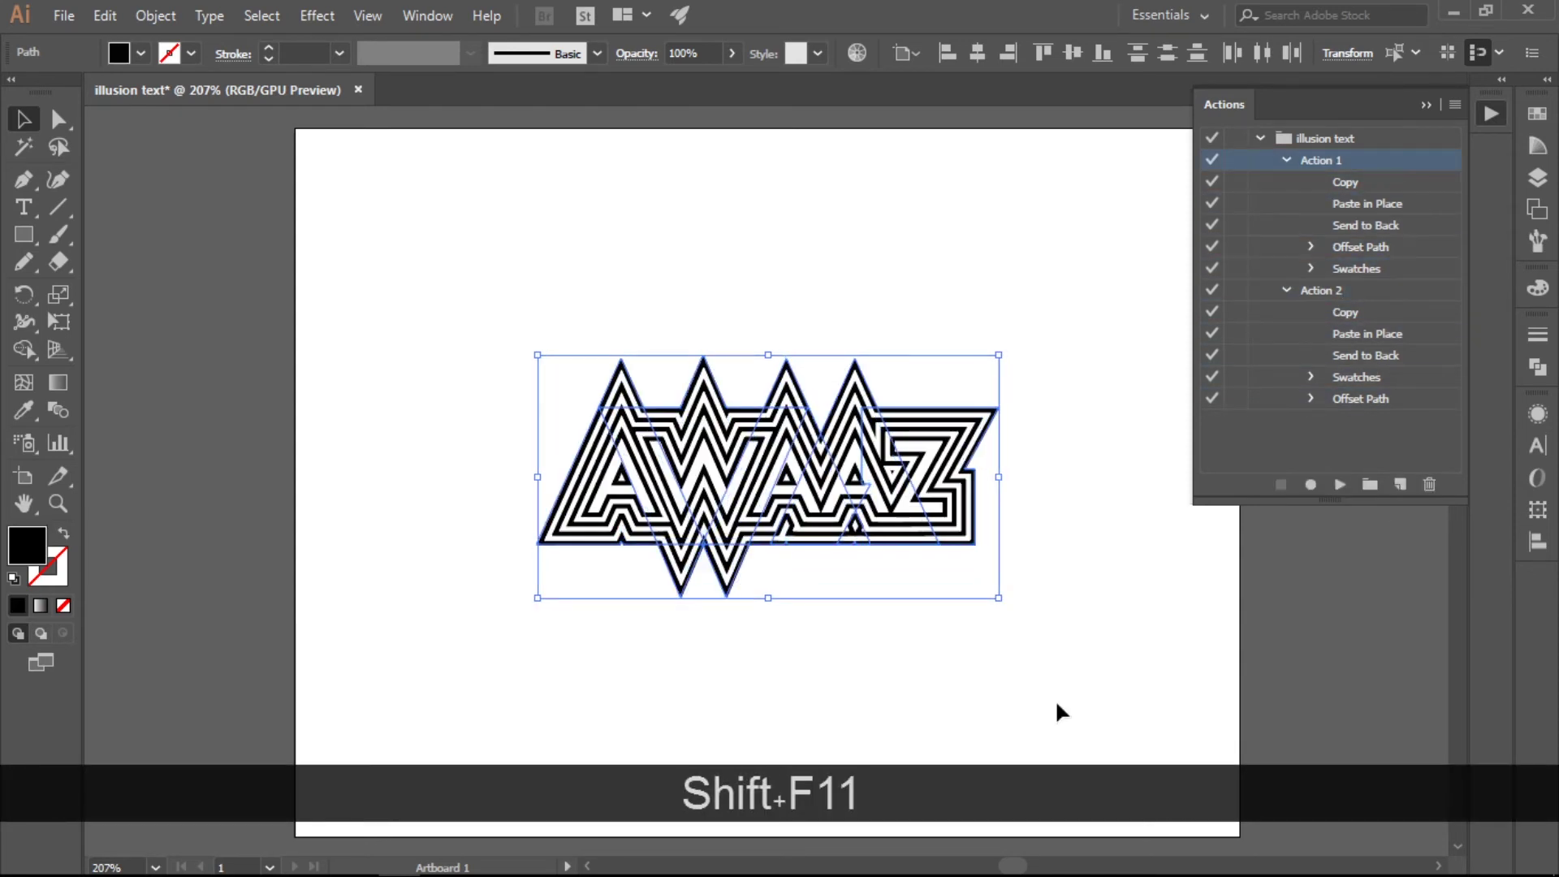
key(shift+F12)
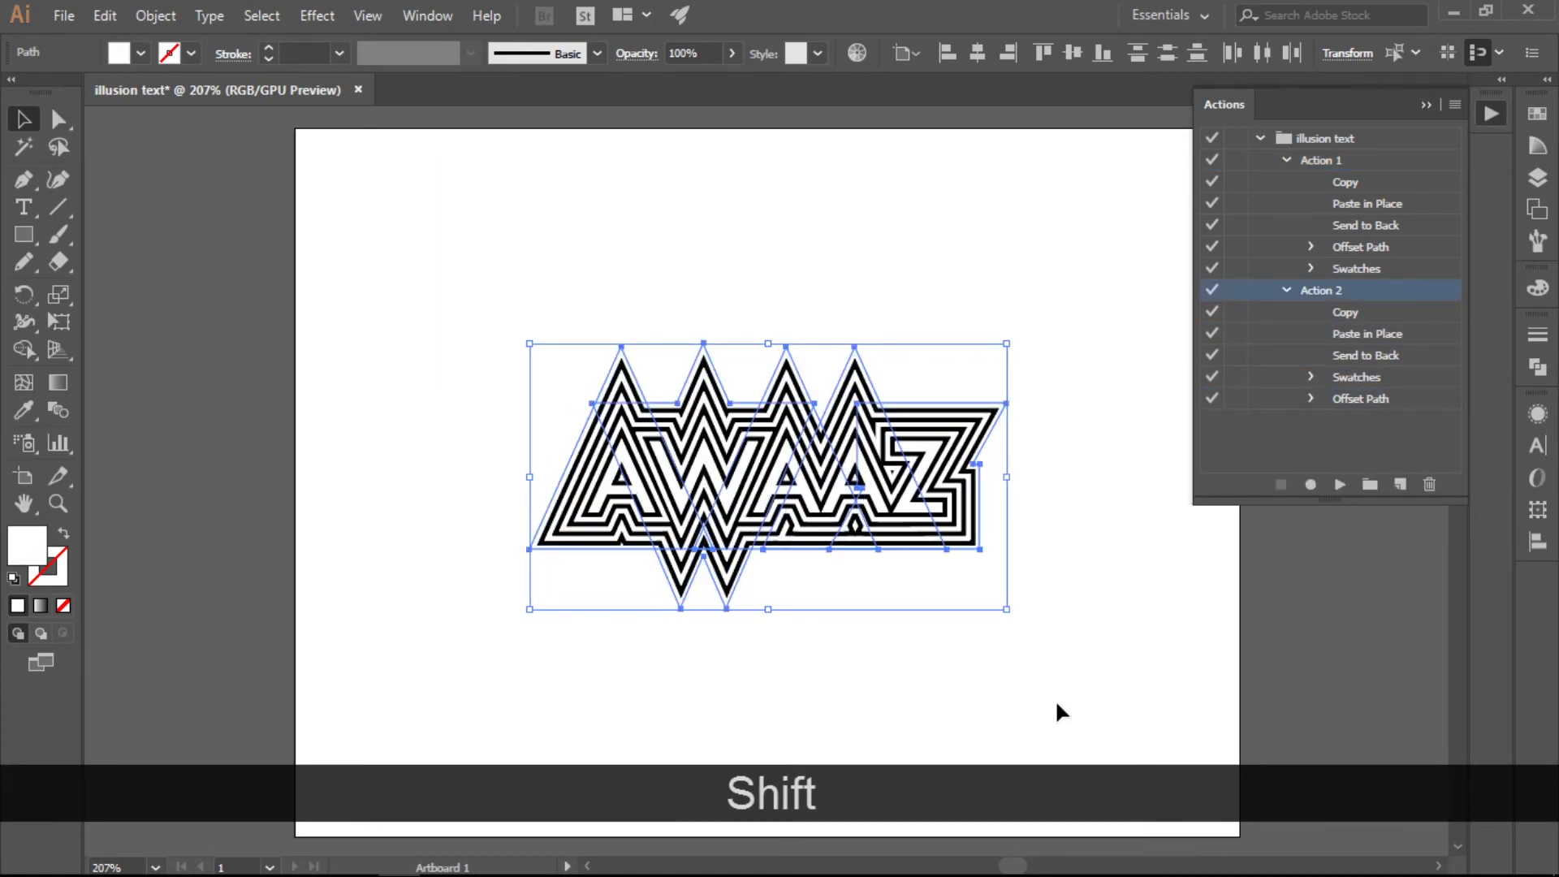
key(shift+F11)
key(shift+F12)
key(shift+F11)
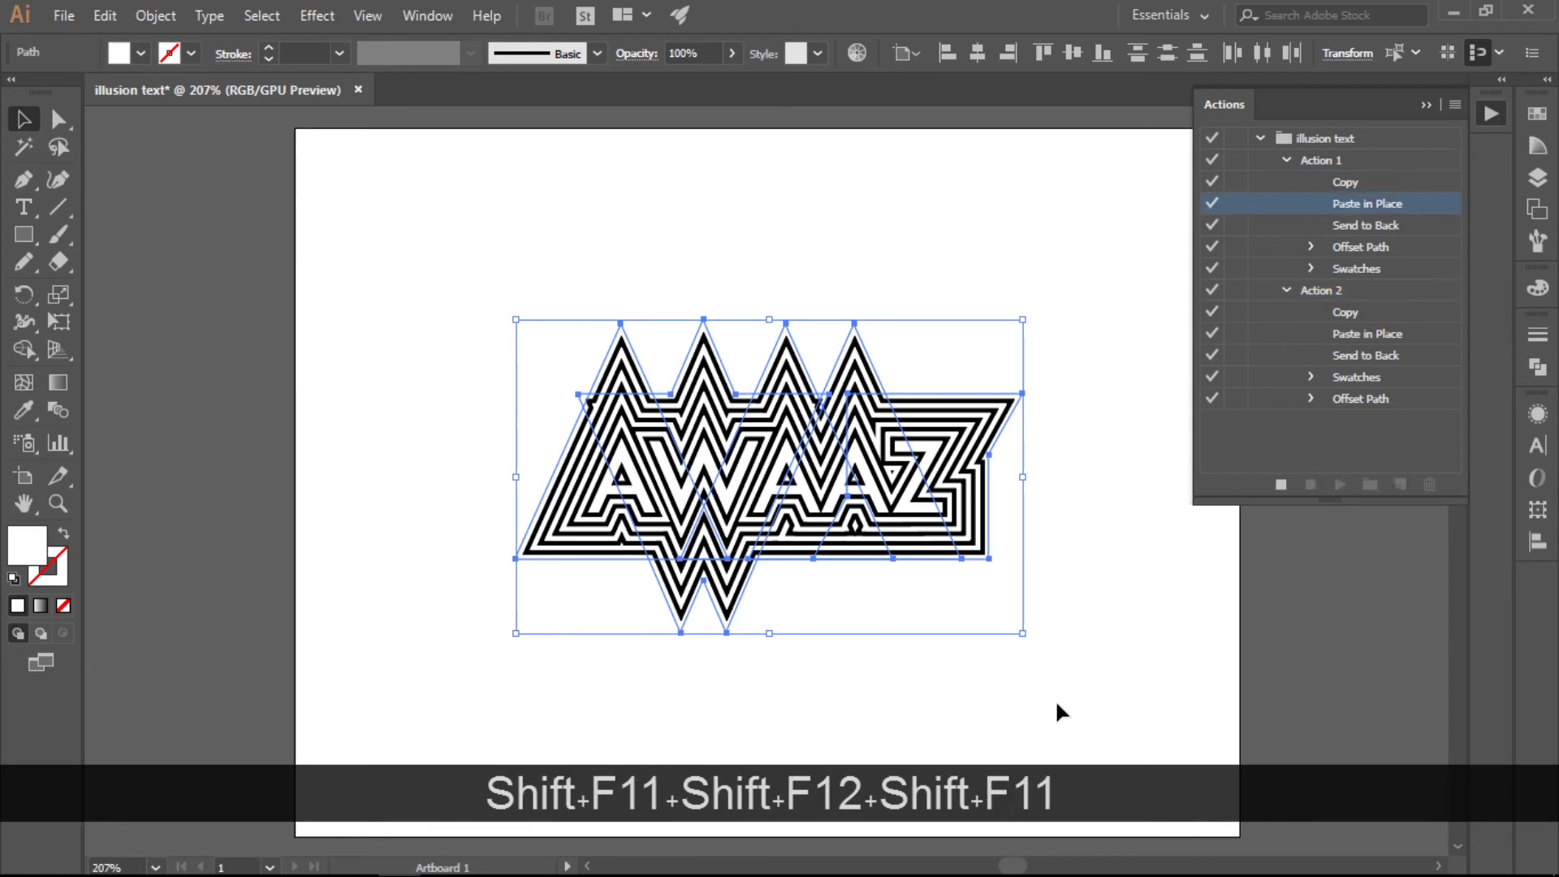
key(shift+F12)
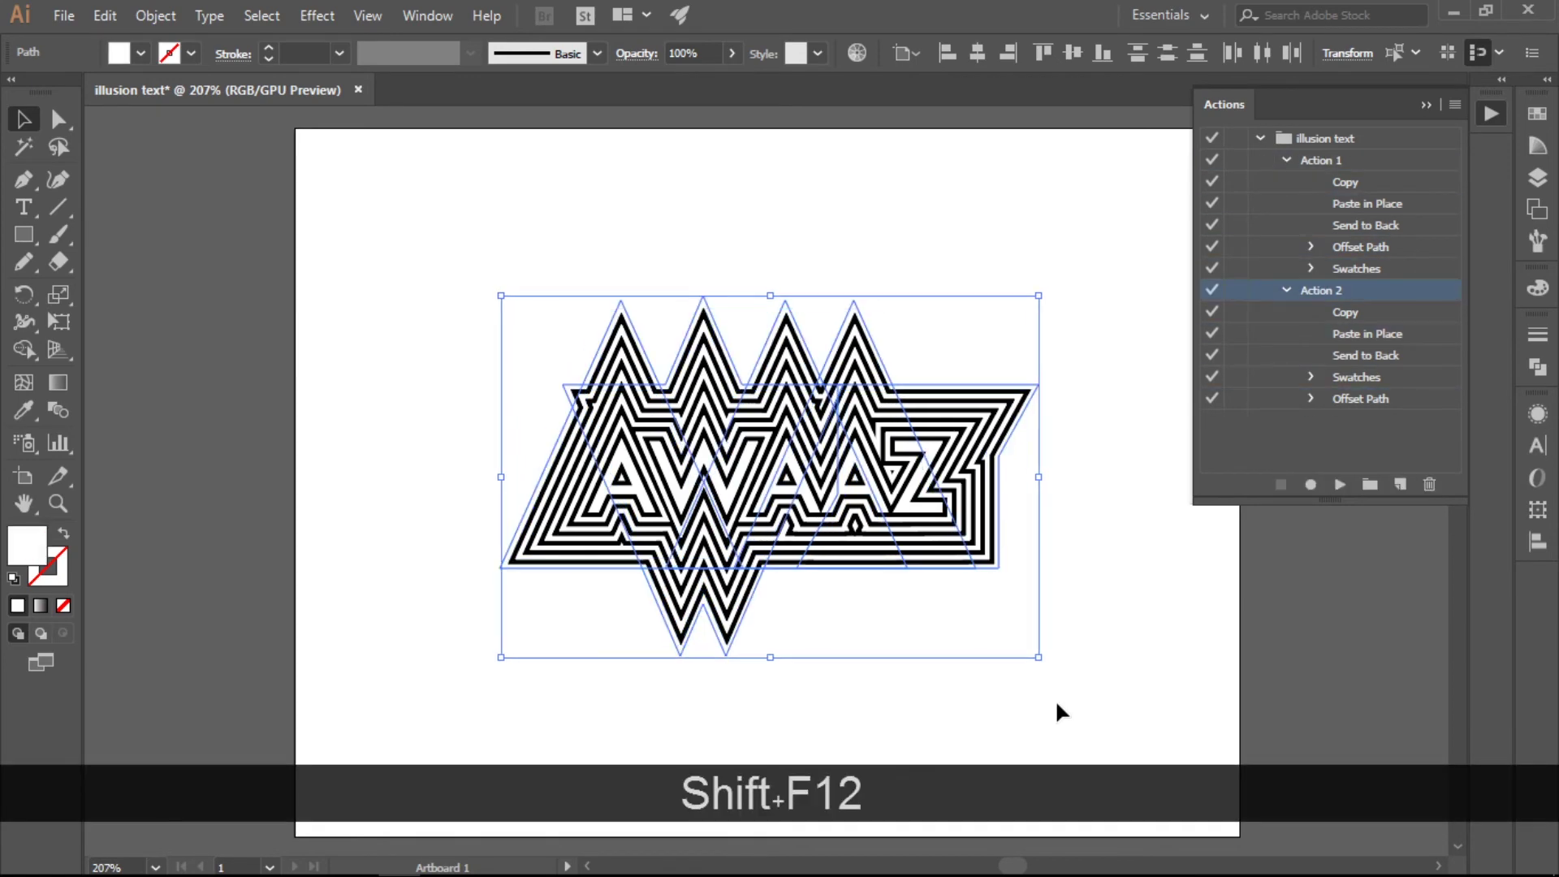
key(shift+F11)
key(shift+F12)
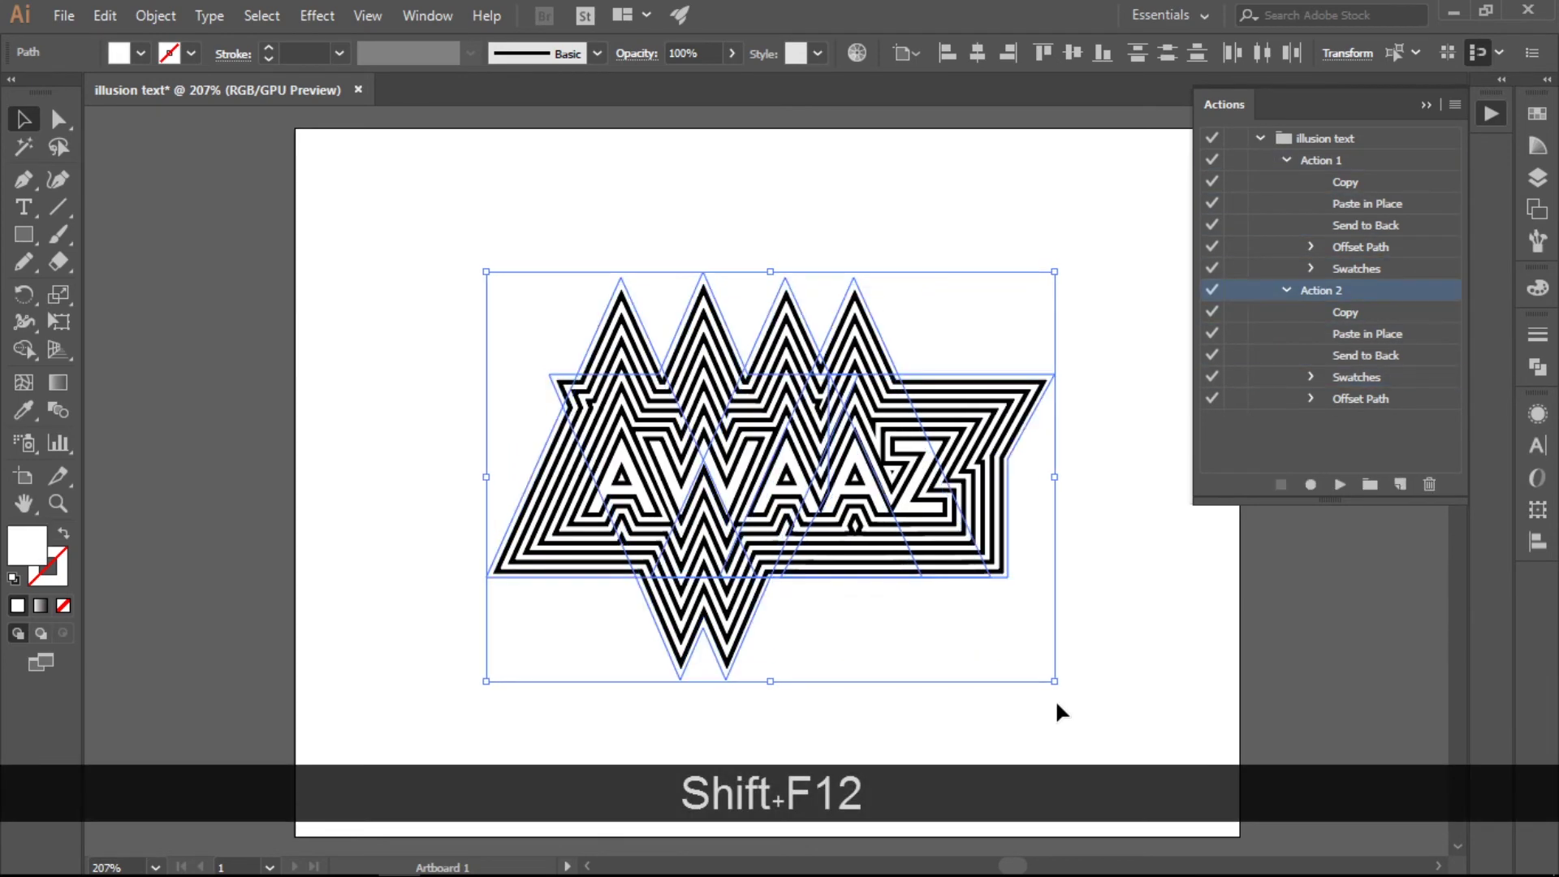
key(shift+F11)
key(shift+F12)
key(shift+F11)
key(shift+F12)
key(shift+F11)
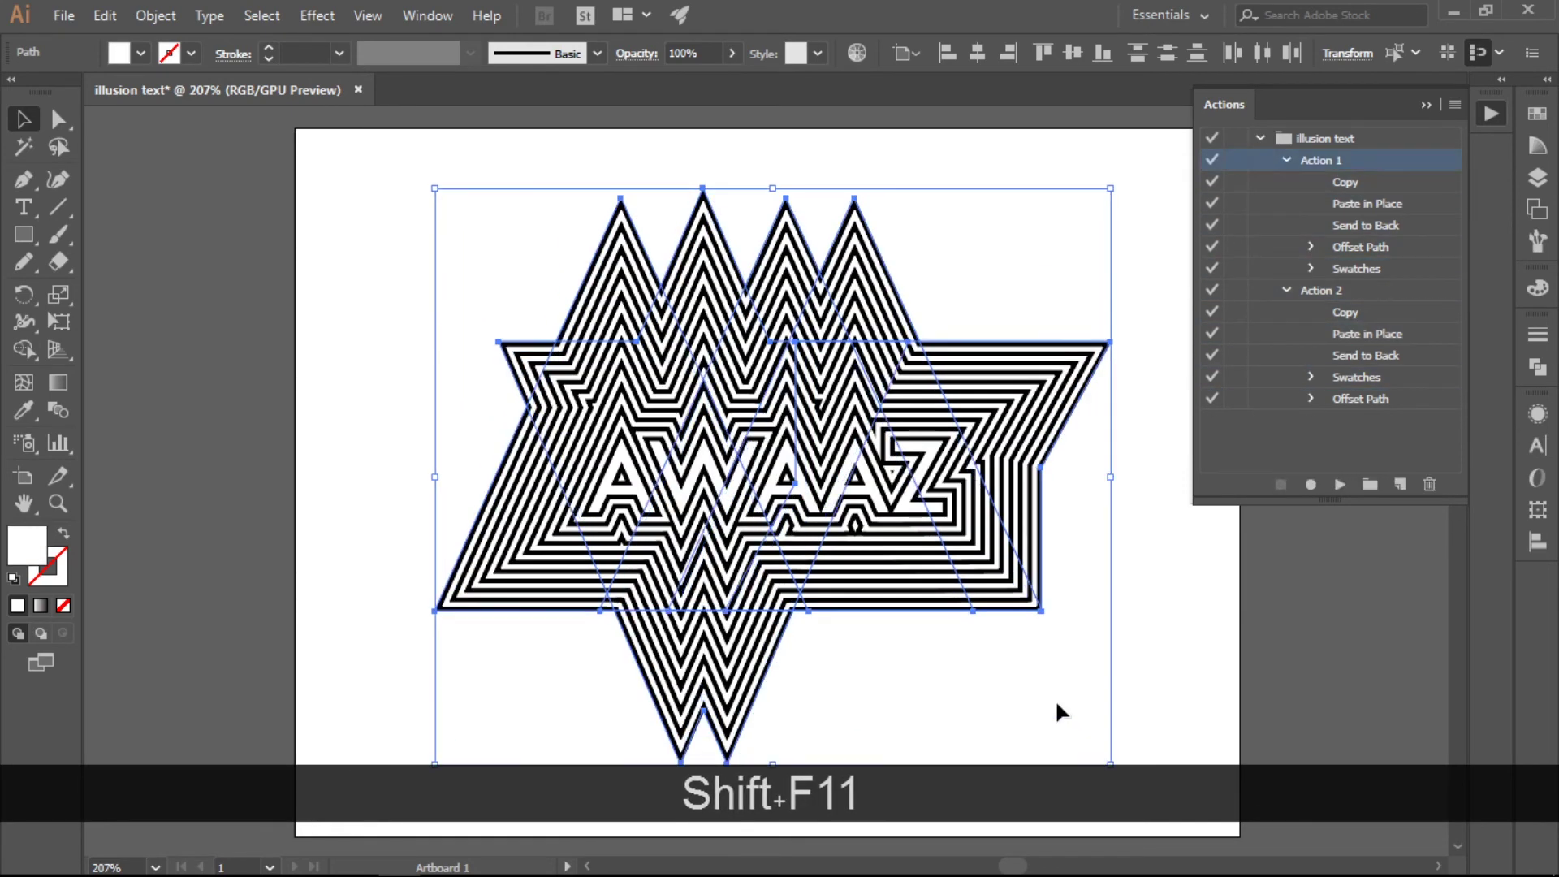
key(shift+F12)
key(shift+F11)
key(shift+F12)
key(shift+F11)
key(shift+F12)
key(shift+F11)
key(shift+F12)
key(shift+F11)
key(shift+F12)
key(shift+F11)
key(shift+F12)
key(shift+F11)
key(shift+F12)
key(shift+F11)
key(shift+F12)
key(shift+F11)
key(shift+F12)
key(shift+F11)
key(shift+F12)
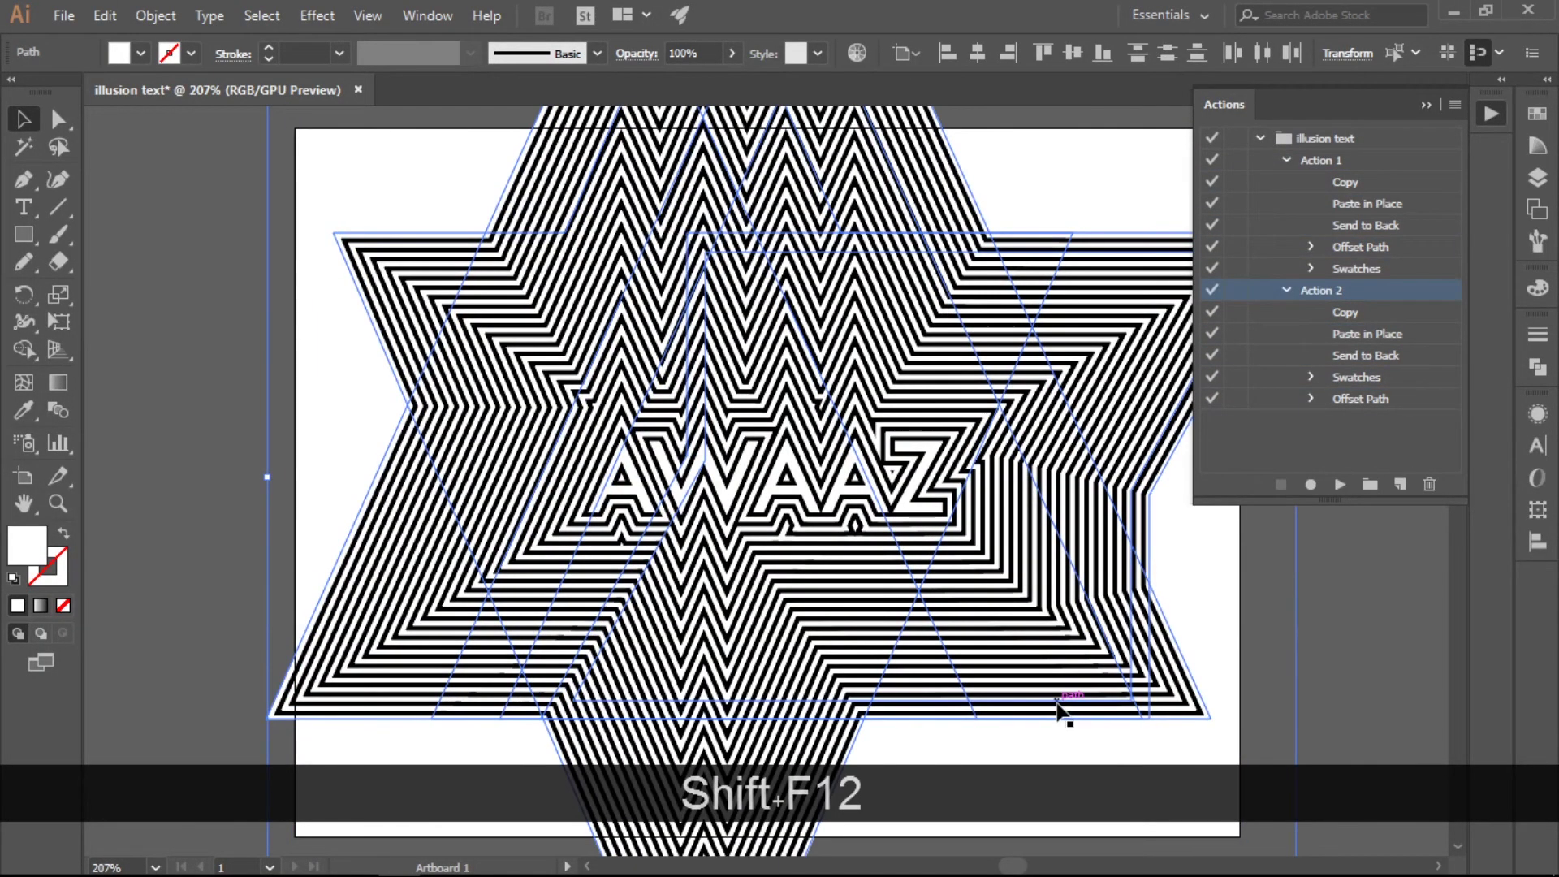
Select a black outline of the artwork and extend the selection to every object with the same fill color
click(178, 240)
scroll(226, 250, up, 1)
click(357, 296)
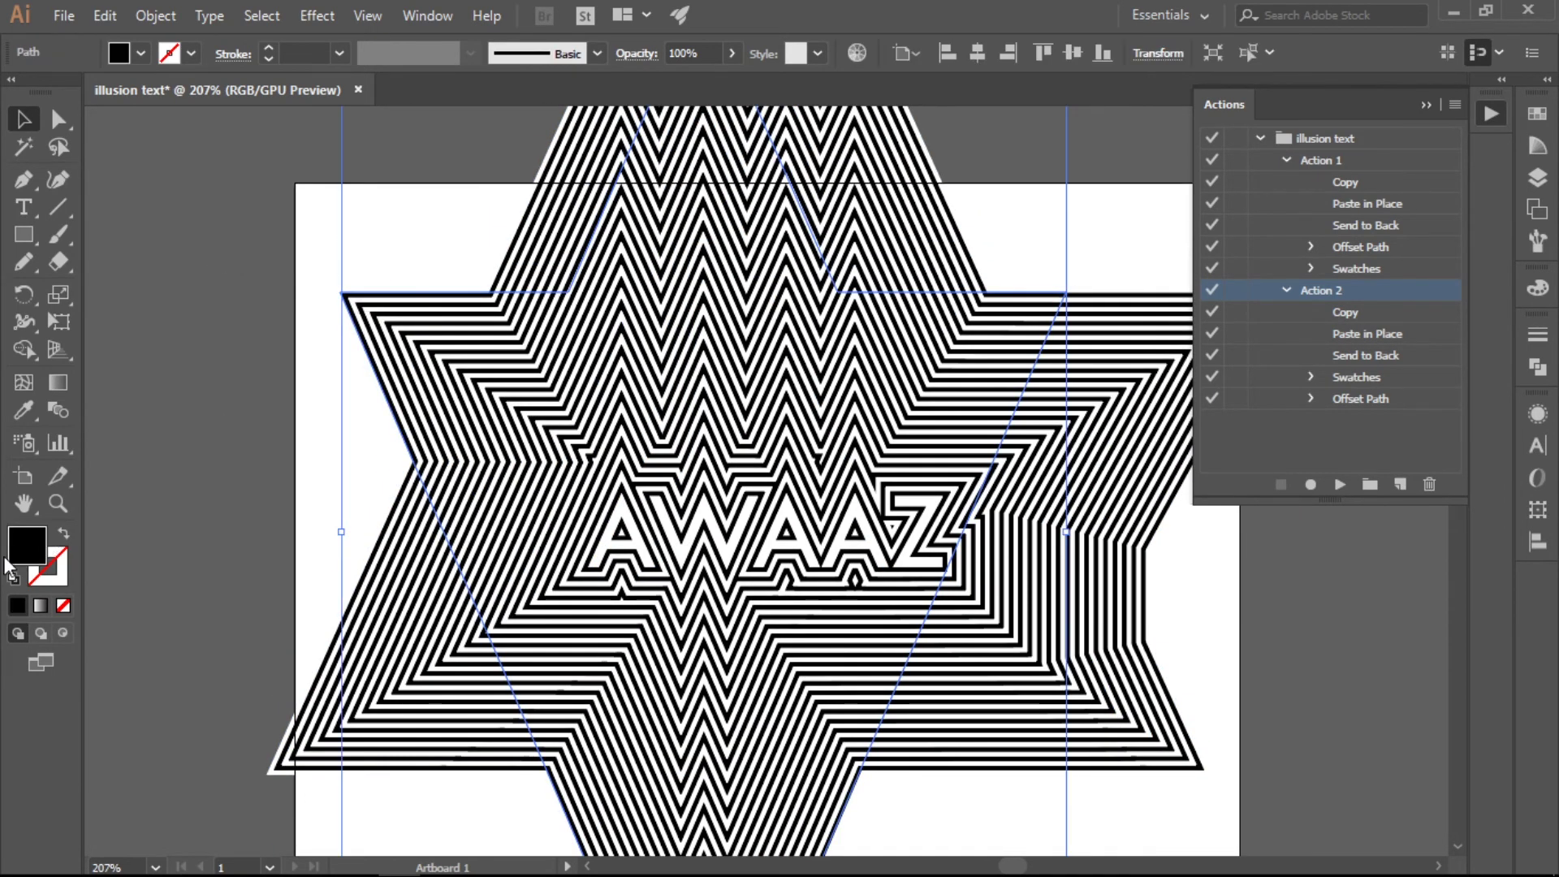
click(260, 15)
mouse_move(325, 236)
click(610, 333)
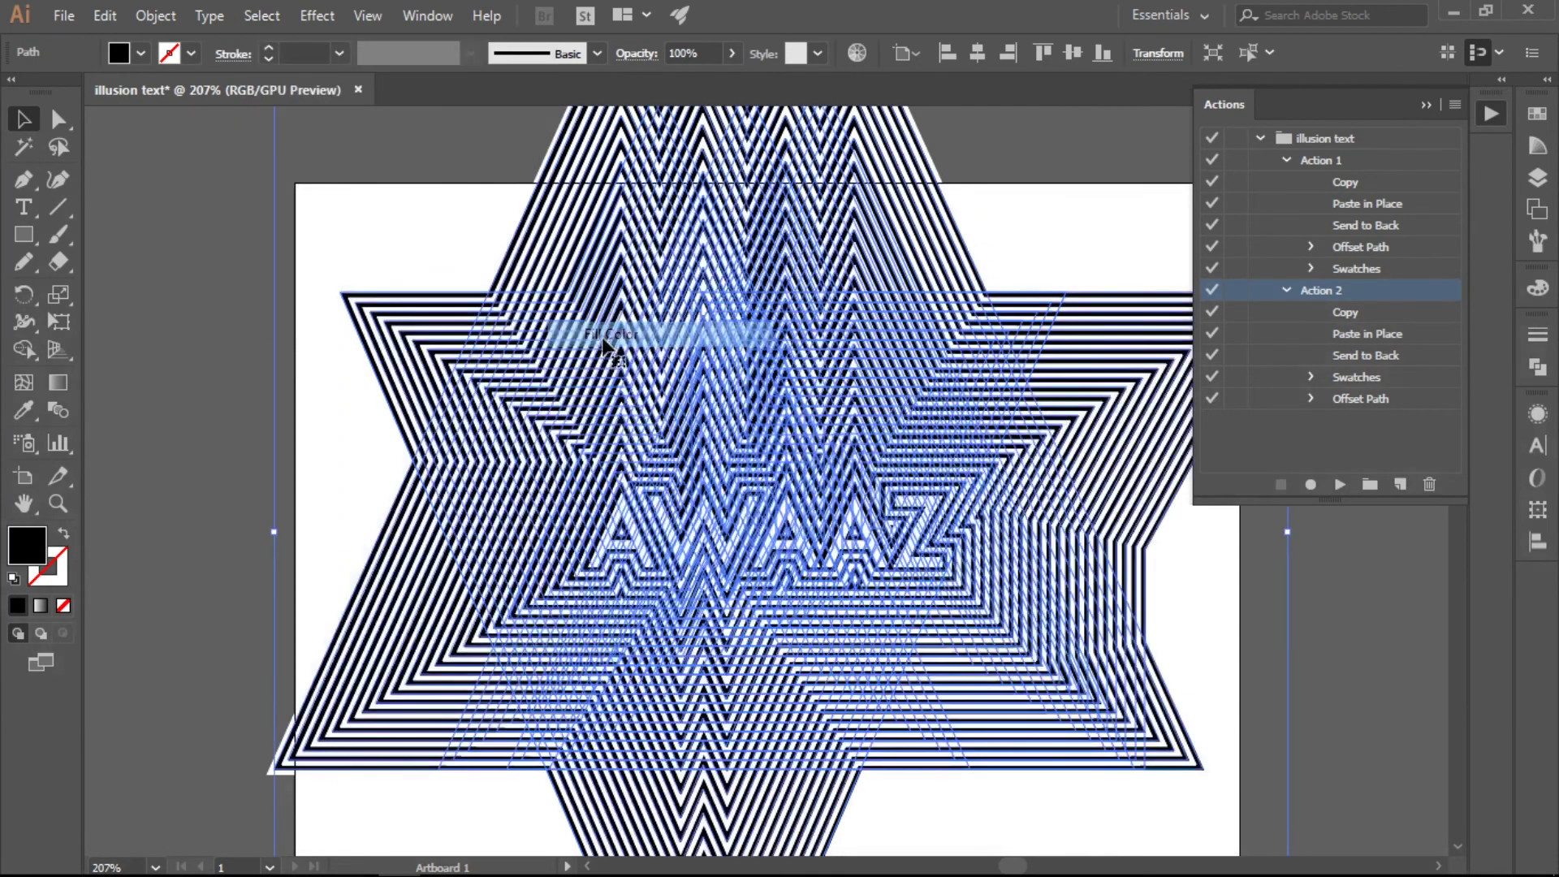
Add a previewed Drop Shadow effect to the selected black shapes with X and Y offsets of 0.6 px
click(317, 15)
mouse_move(536, 275)
click(633, 272)
click(1063, 467)
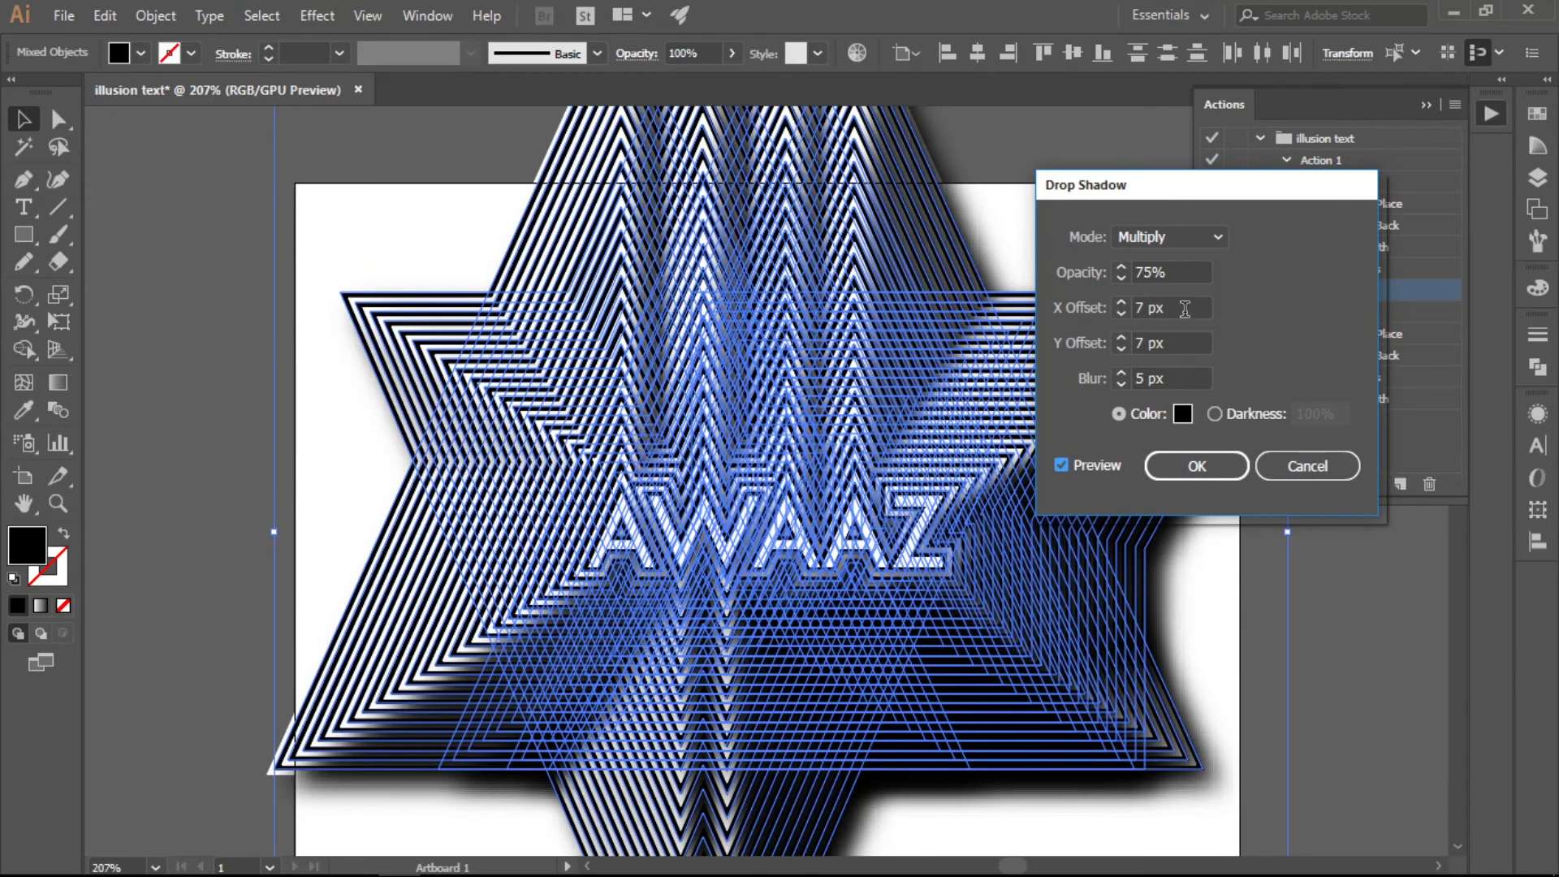
double_click(1148, 307)
text(.+)
key(BackSpace)
text(6)
double_click(1141, 343)
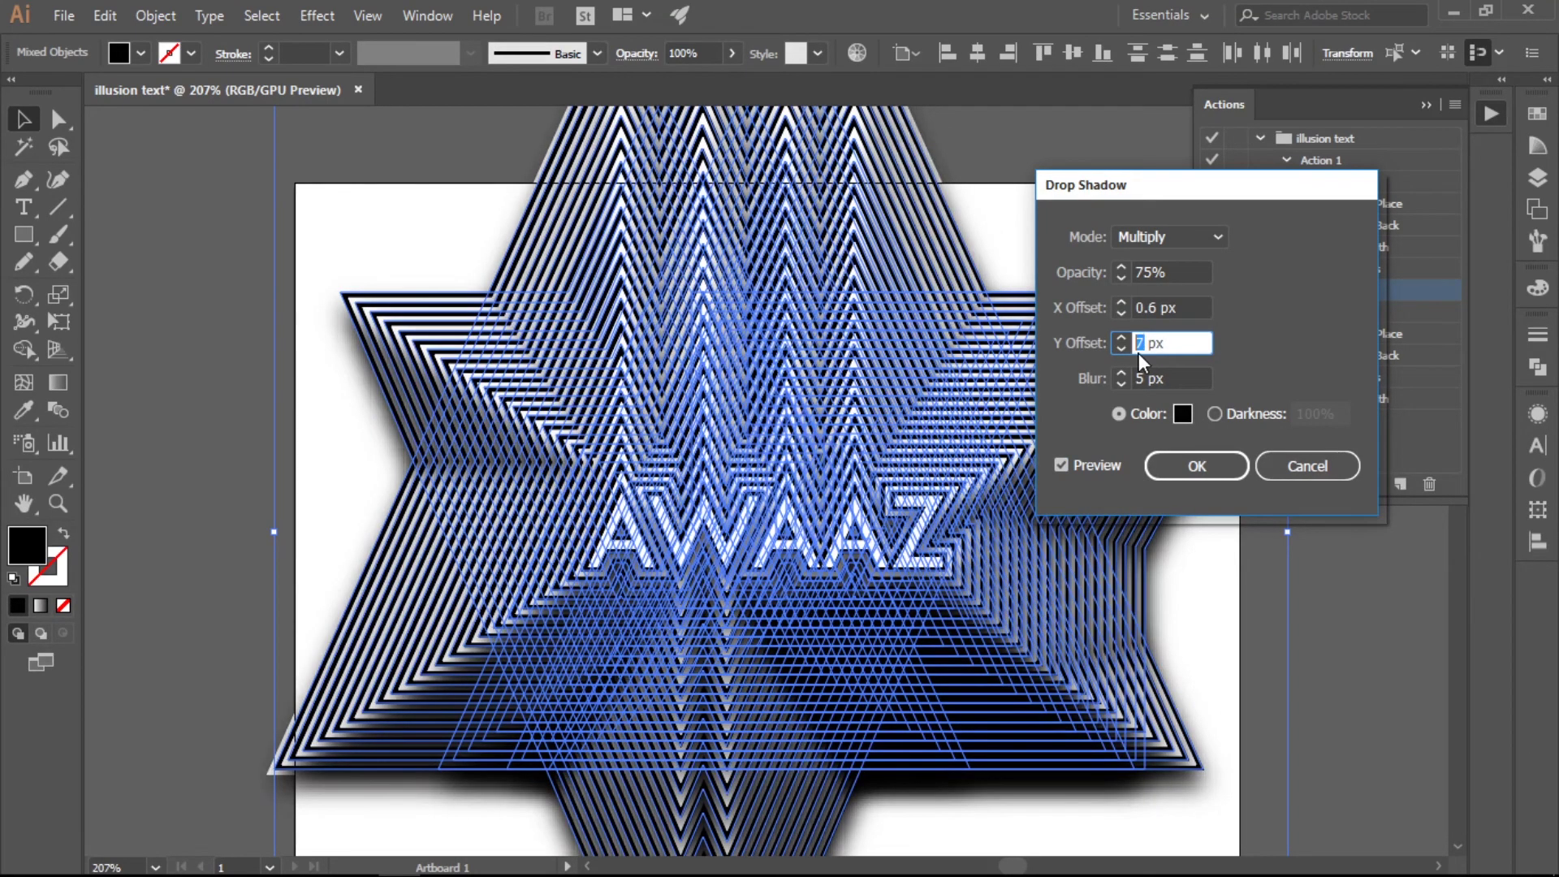
text(.6)
Set the drop shadow's opacity to 30% and blur to 2 px, apply the effect, and deselect the artwork
double_click(1161, 273)
text(30)
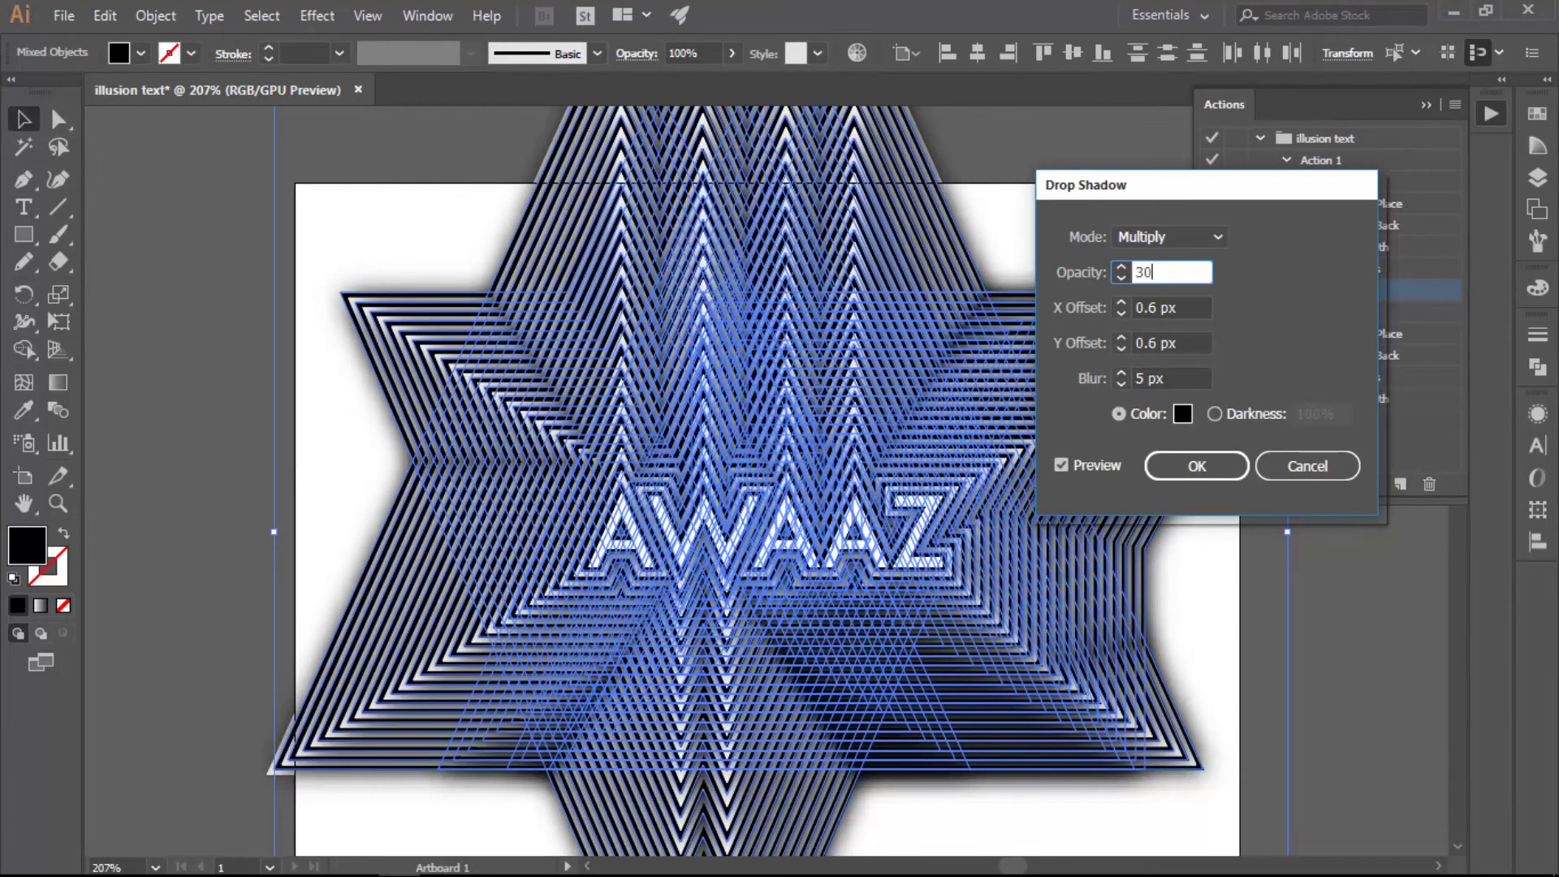
click(1060, 465)
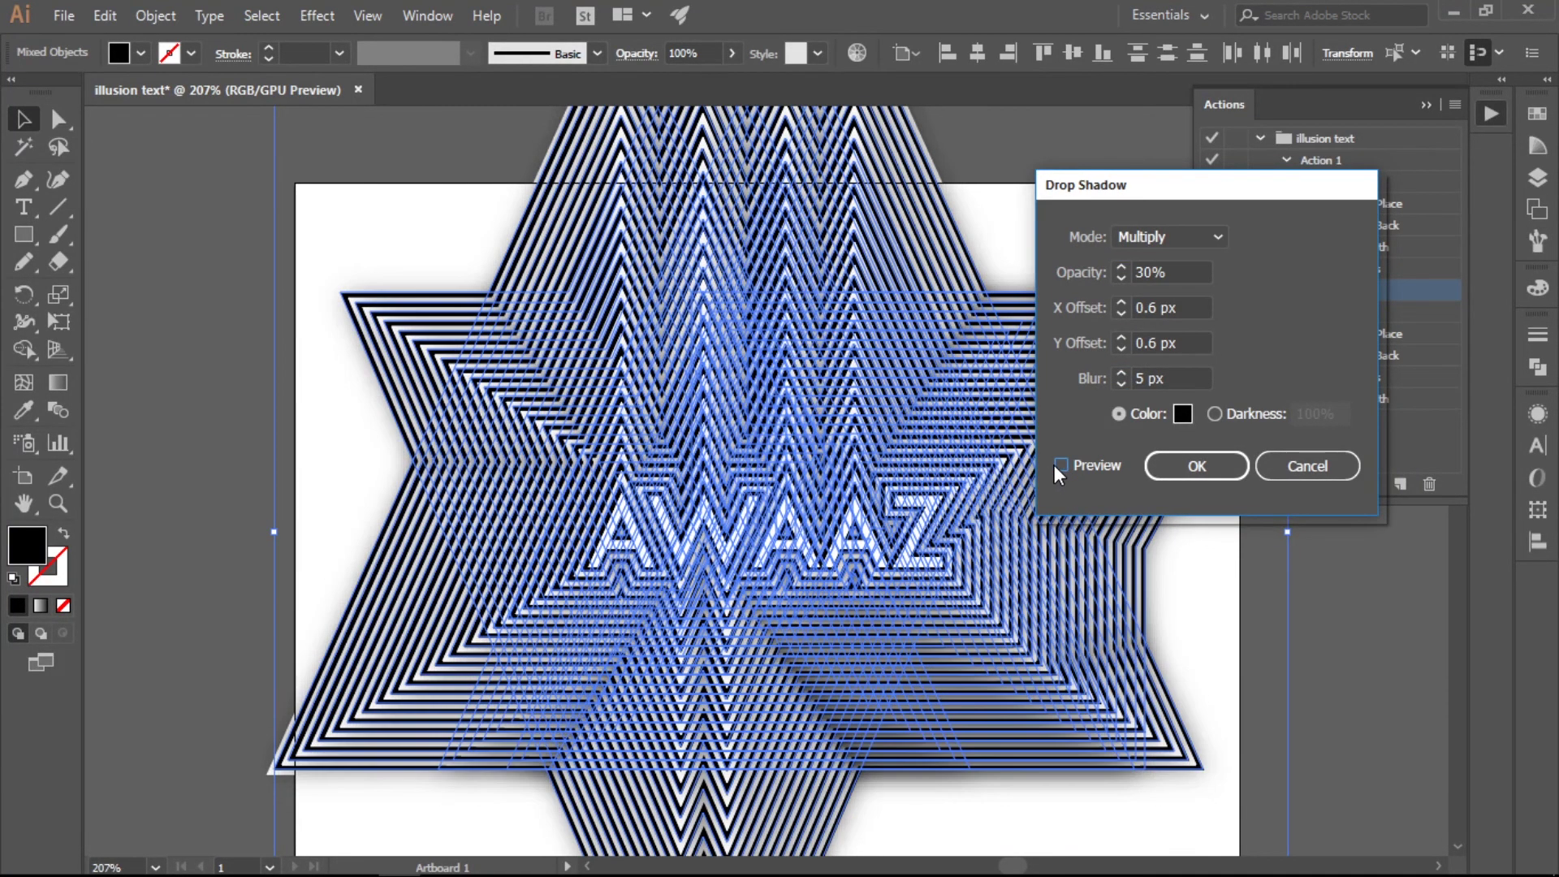
click(1135, 379)
key(BackSpace)
text(2)
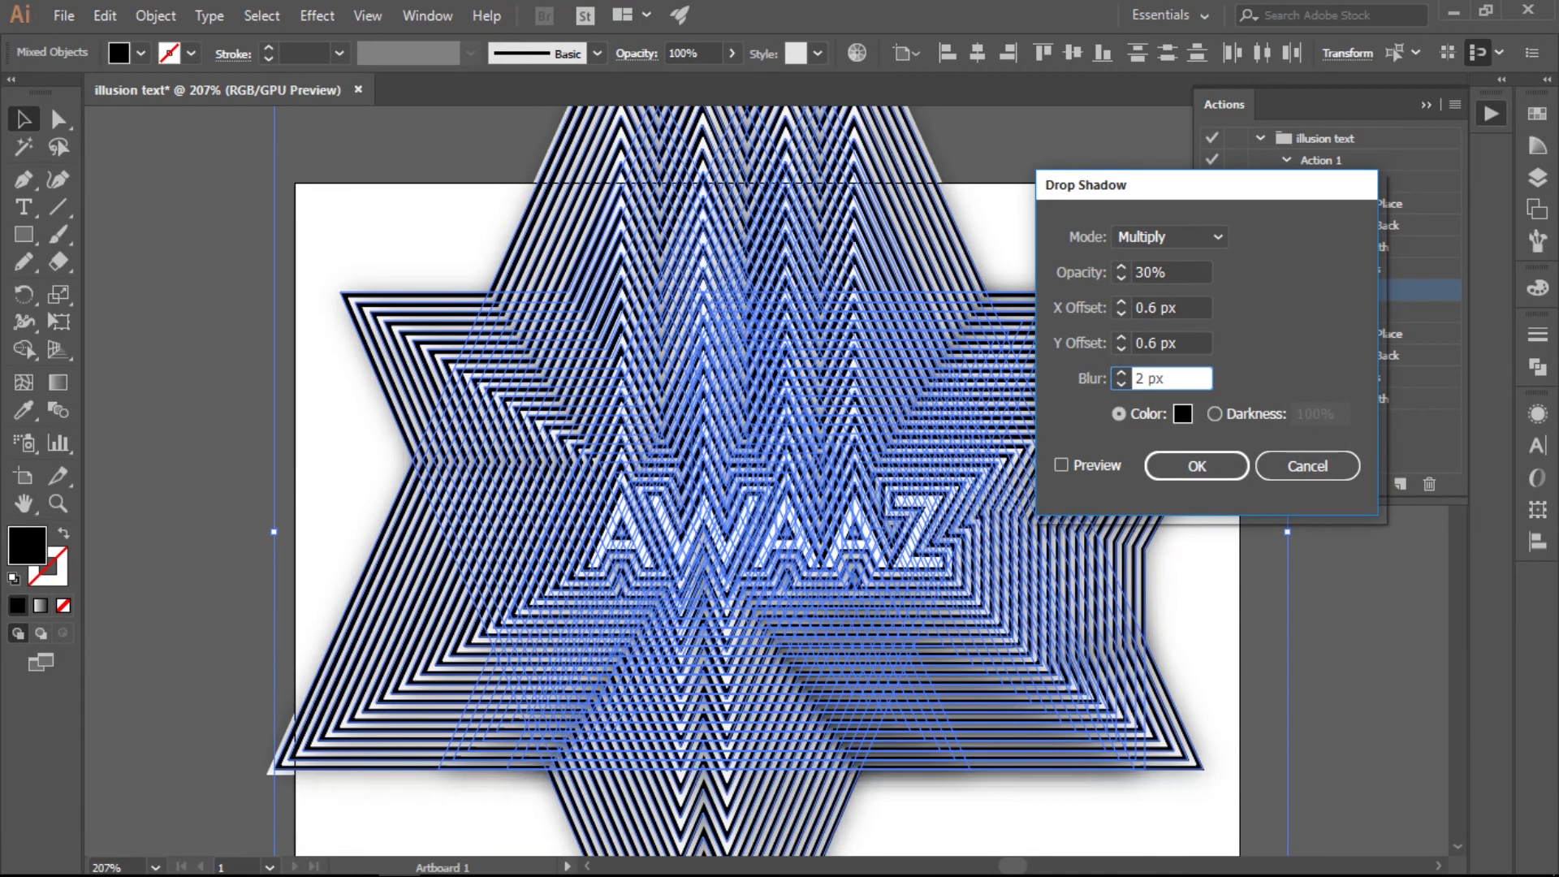
click(1098, 467)
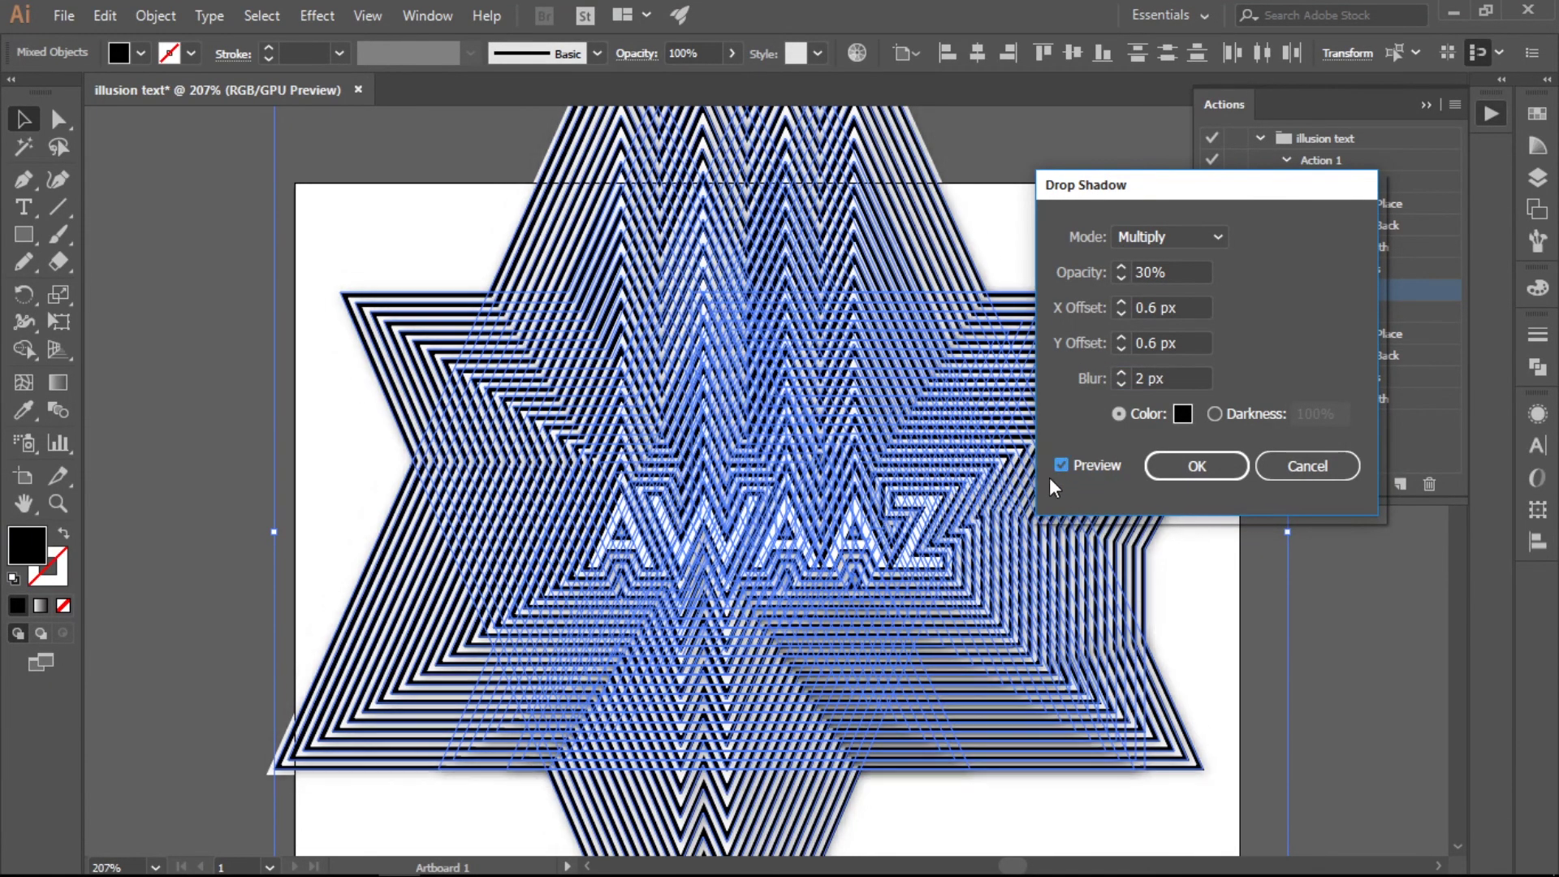
click(1166, 469)
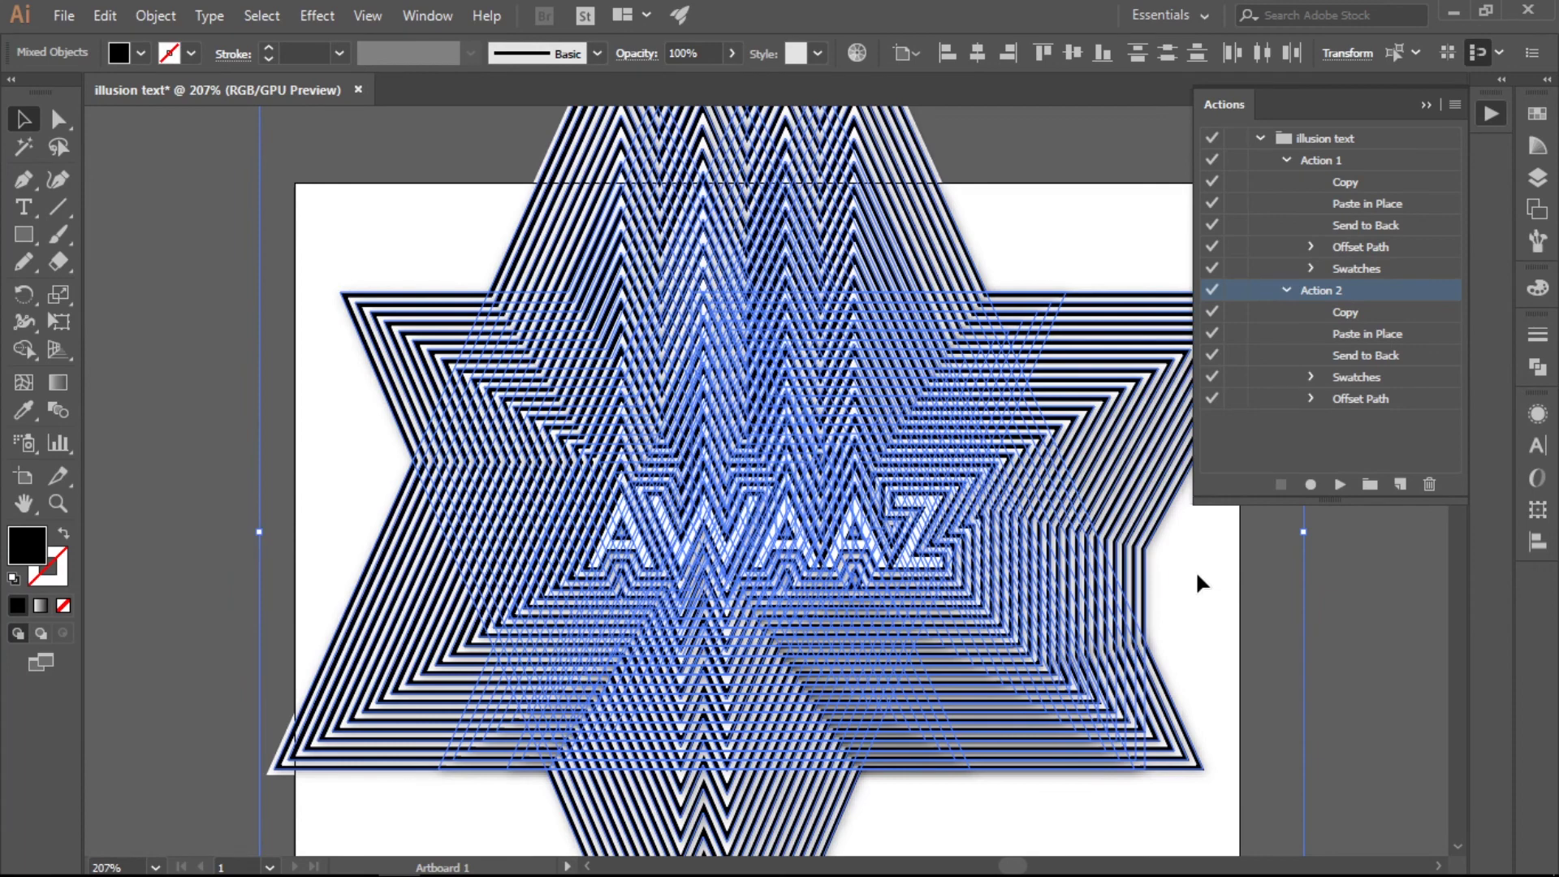
click(1344, 598)
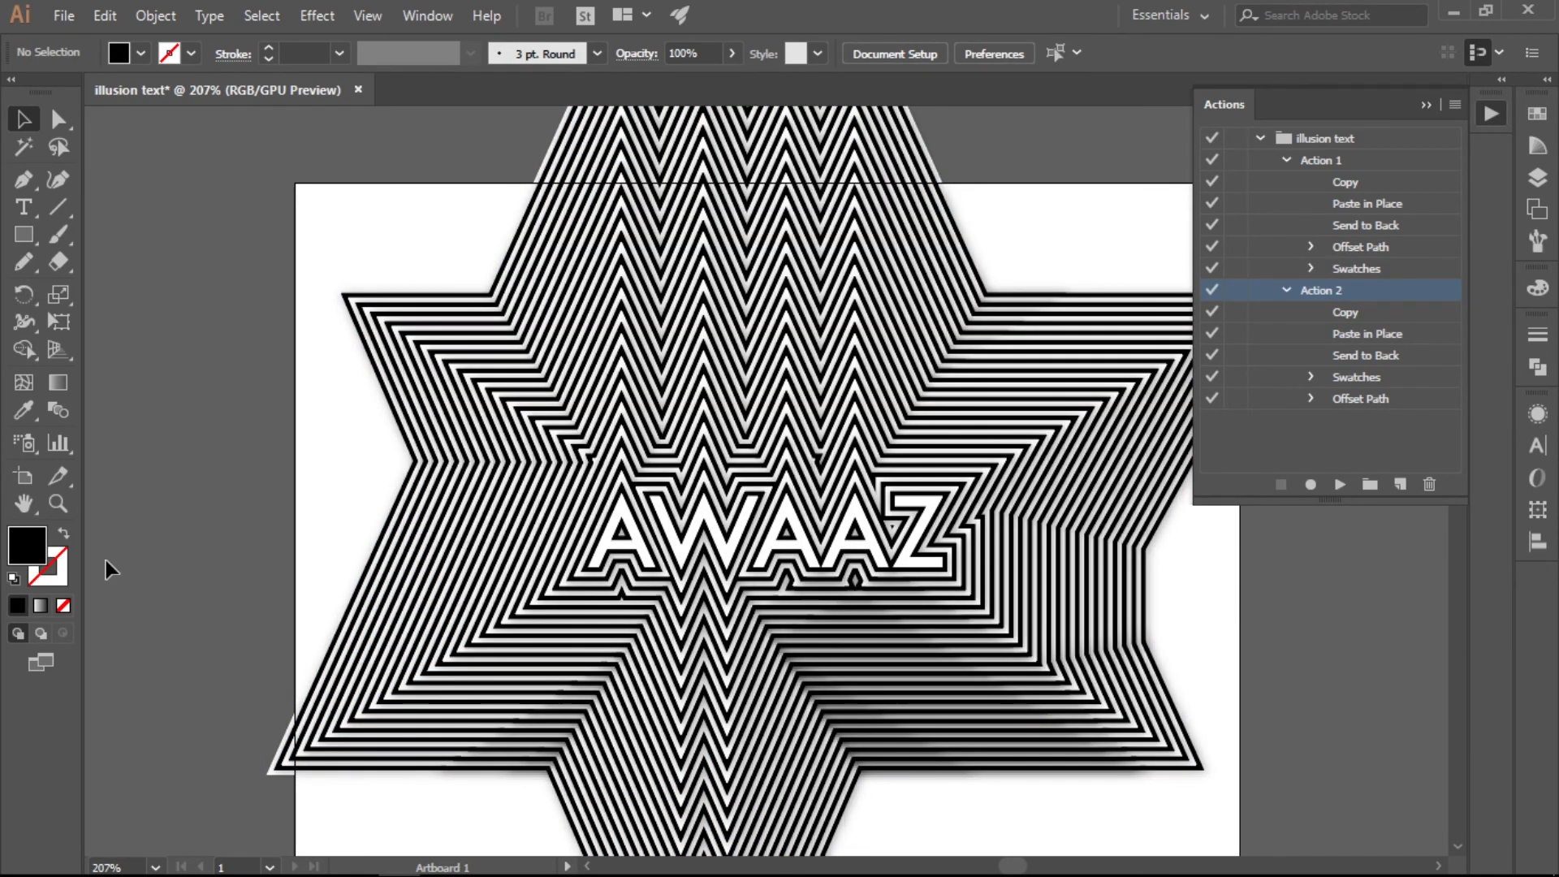
Draw a rectangle over the central area around the AWAAZ lettering and use it as a clipping mask for all the outlines
click(23, 235)
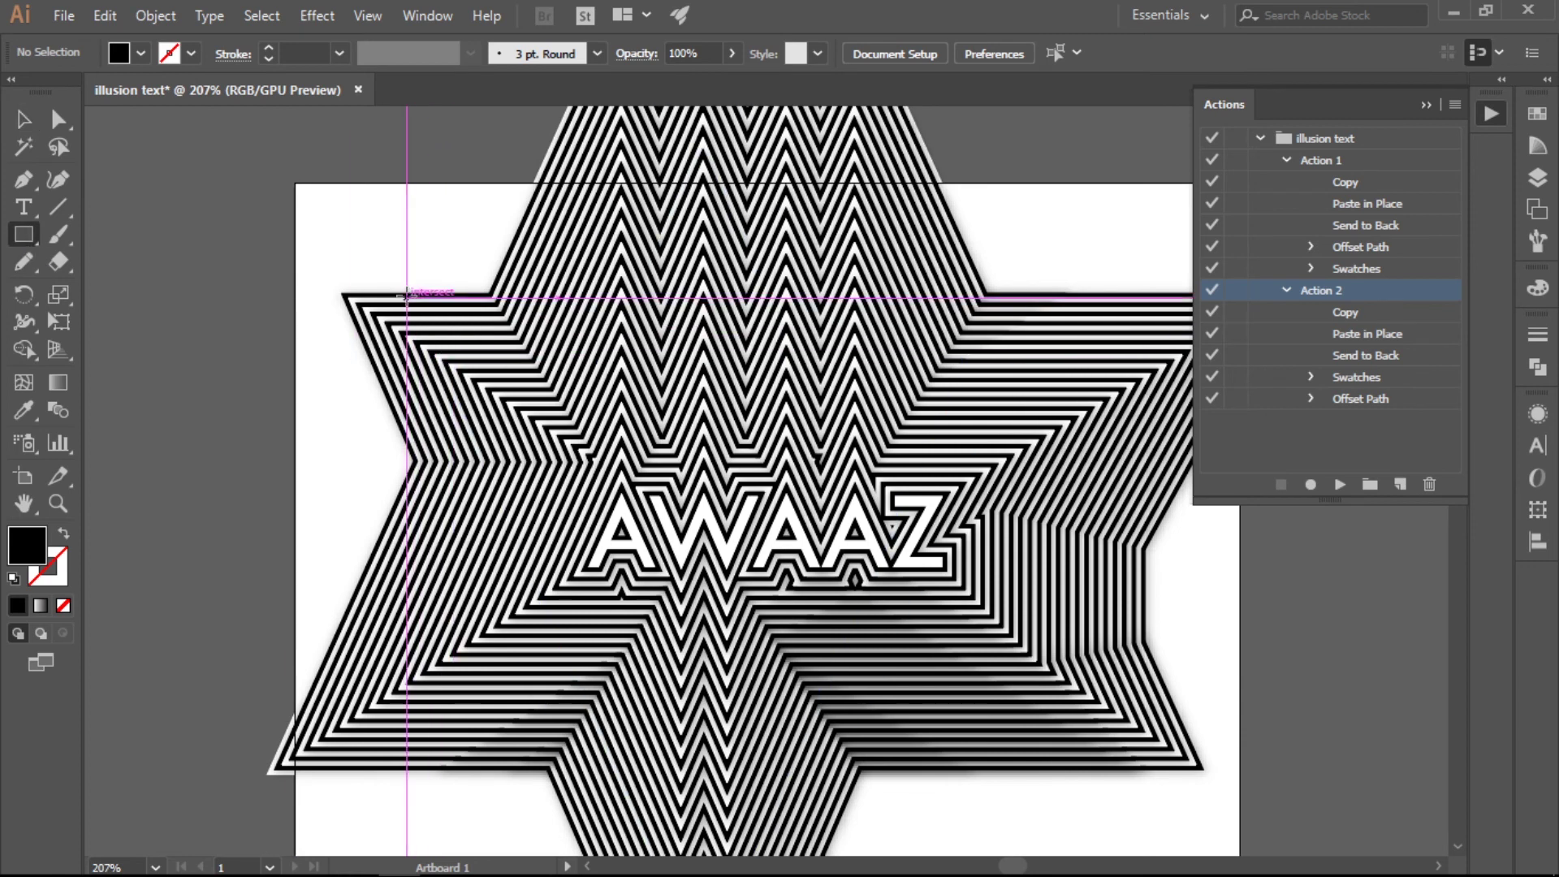
drag(413, 299, 1117, 770)
key(v)
drag(337, 201, 940, 641)
right_click(939, 642)
click(1024, 453)
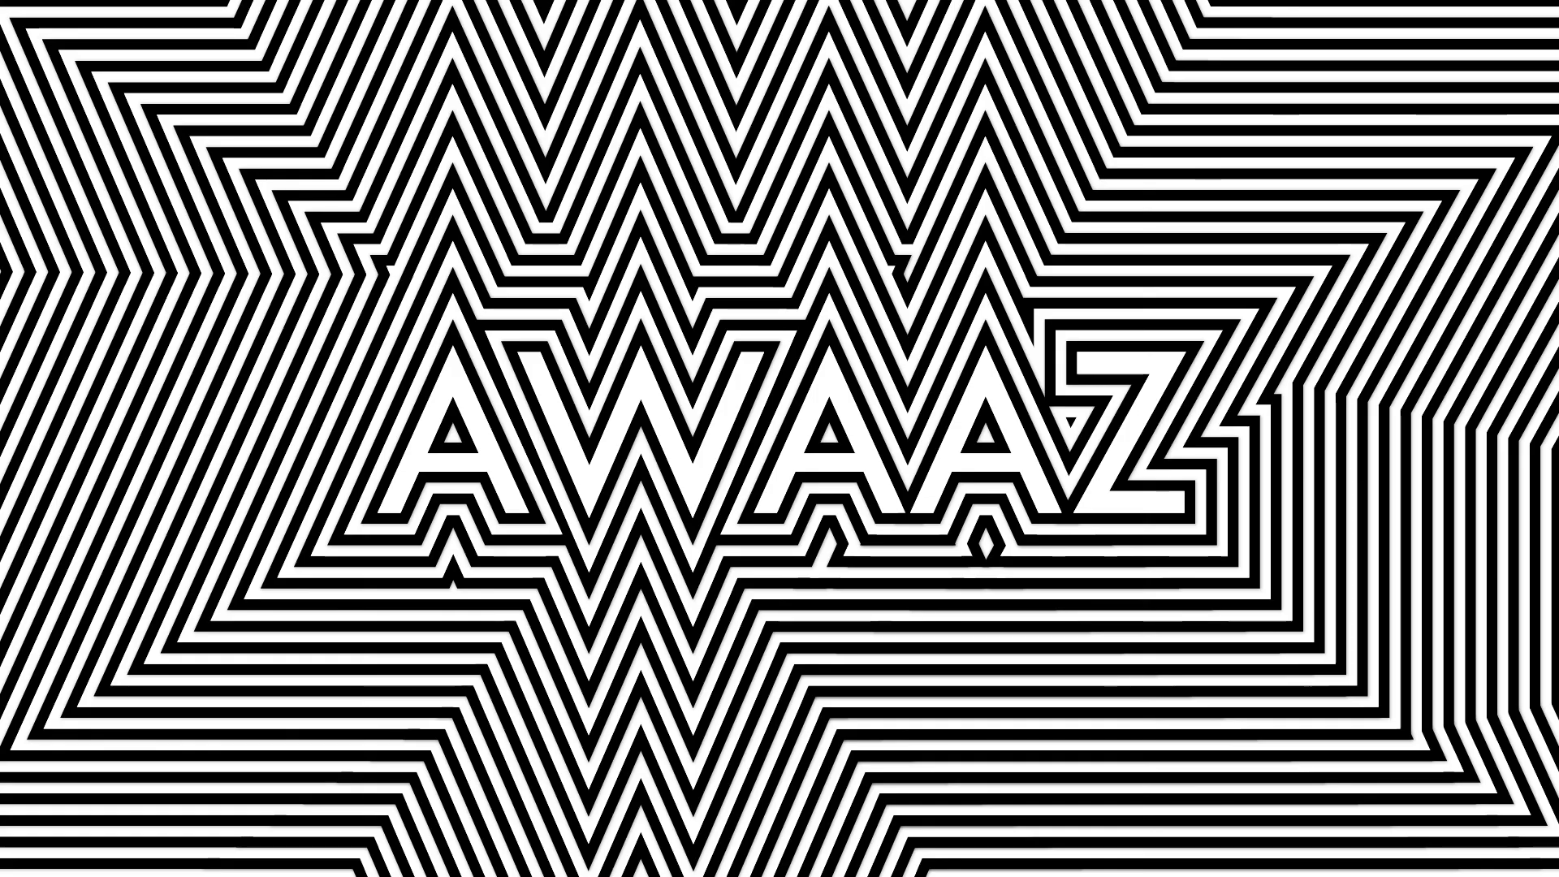